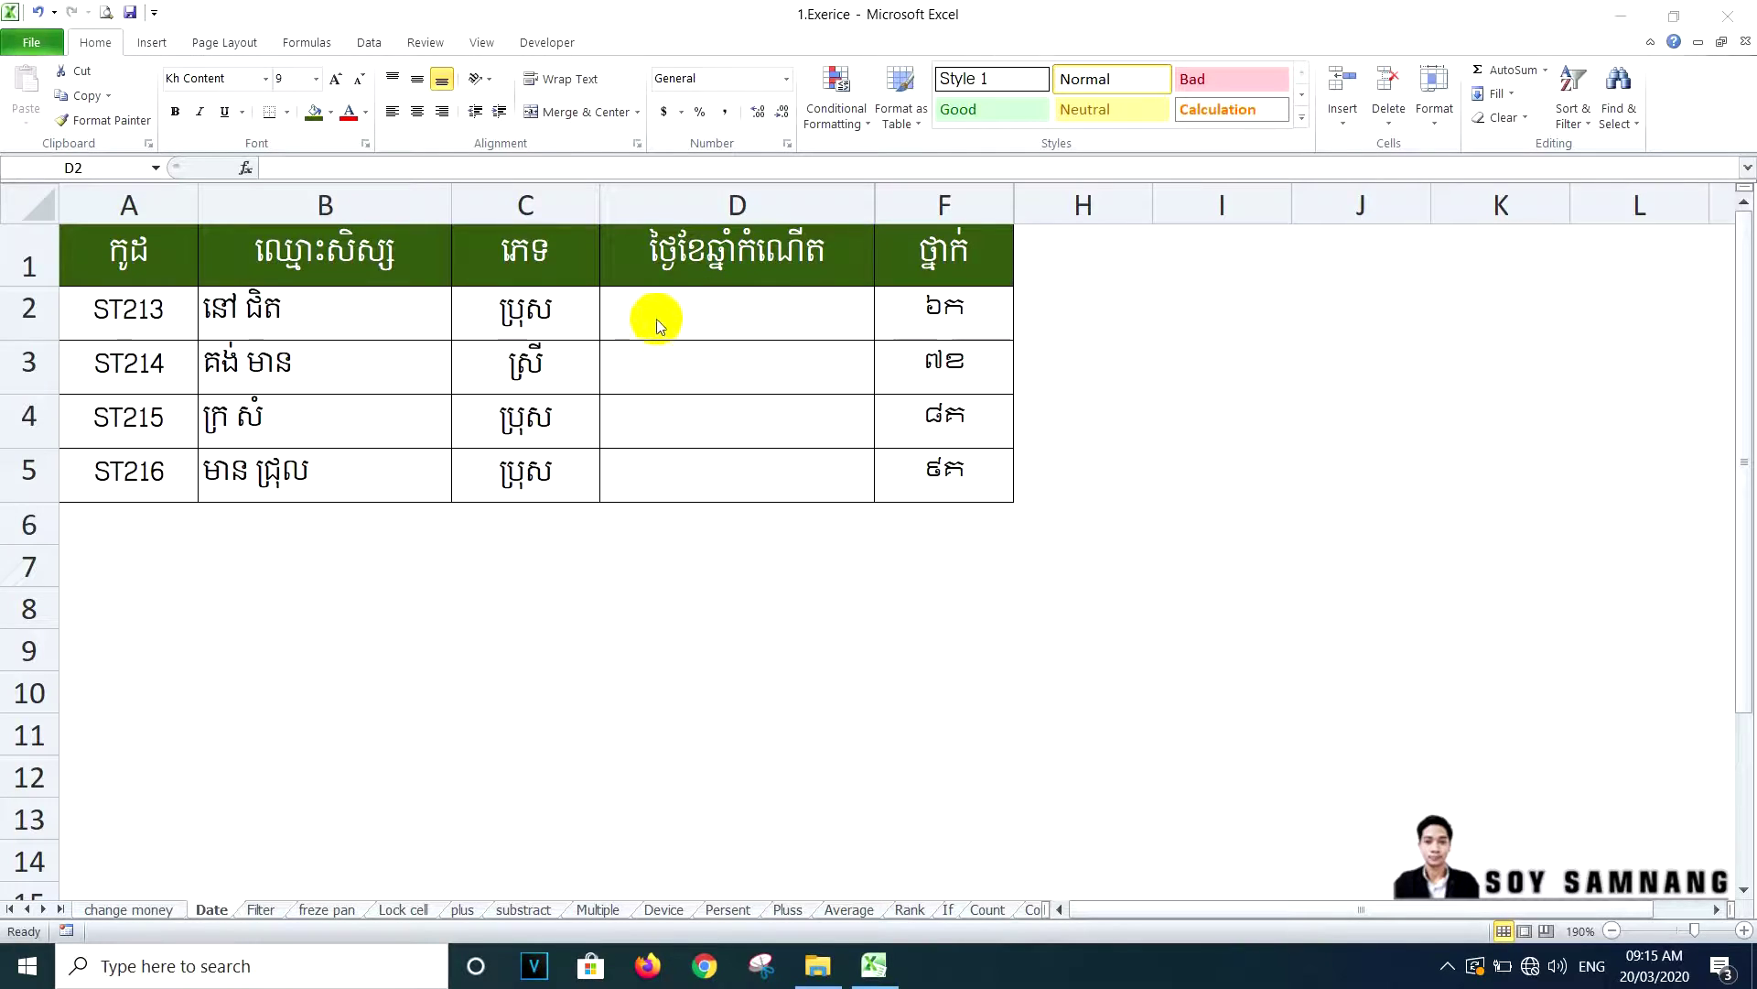
Enter birth dates 05/05/1995 in D2 and 18/03/2000 in D3
left_click(739, 306)
left_click(743, 308)
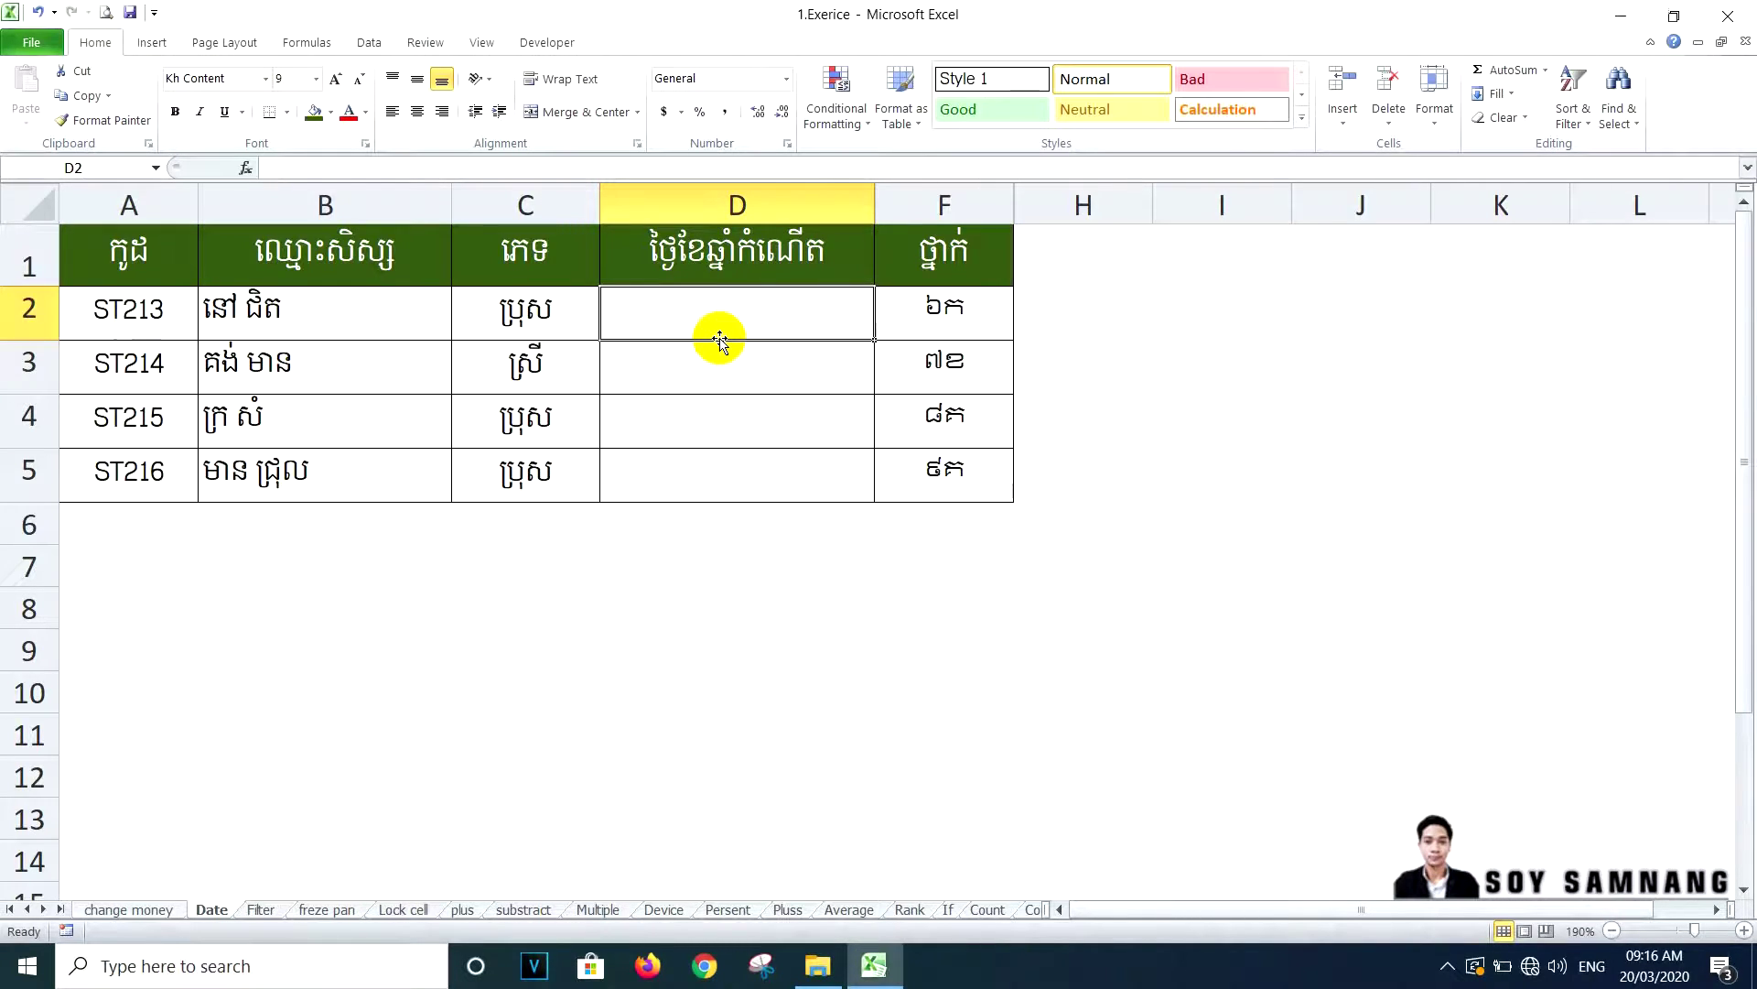
type("05/")
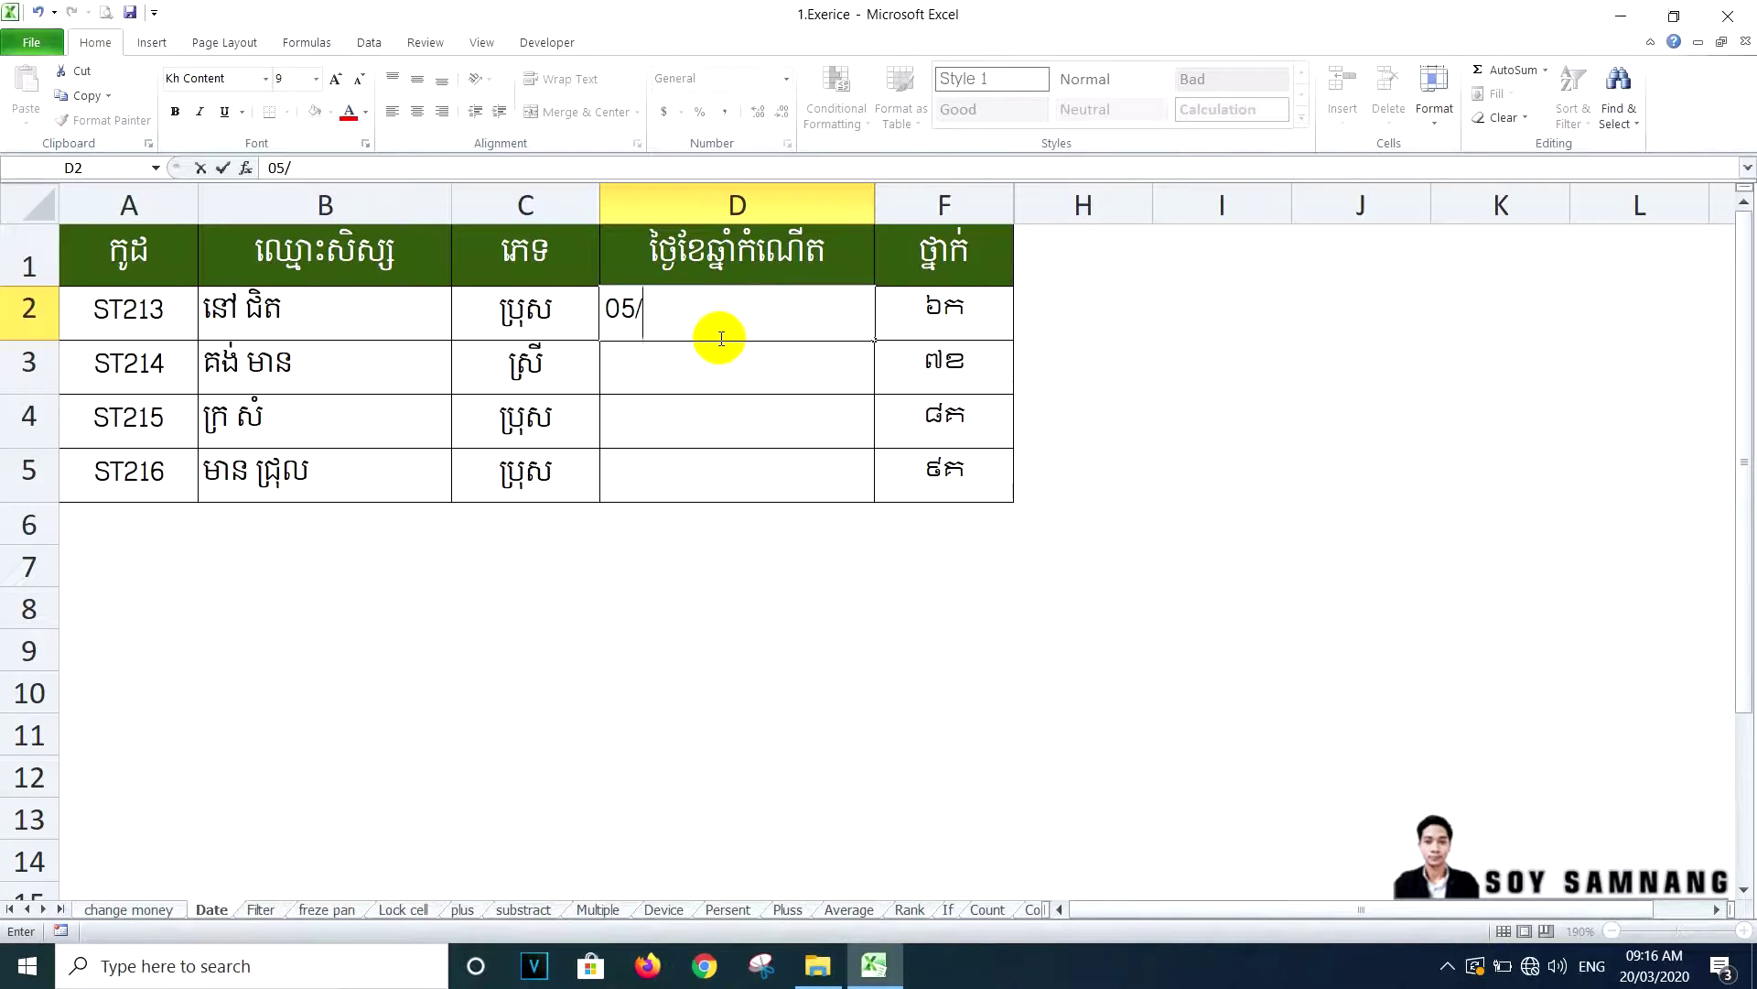
type("05/")
type("1995")
key("Return")
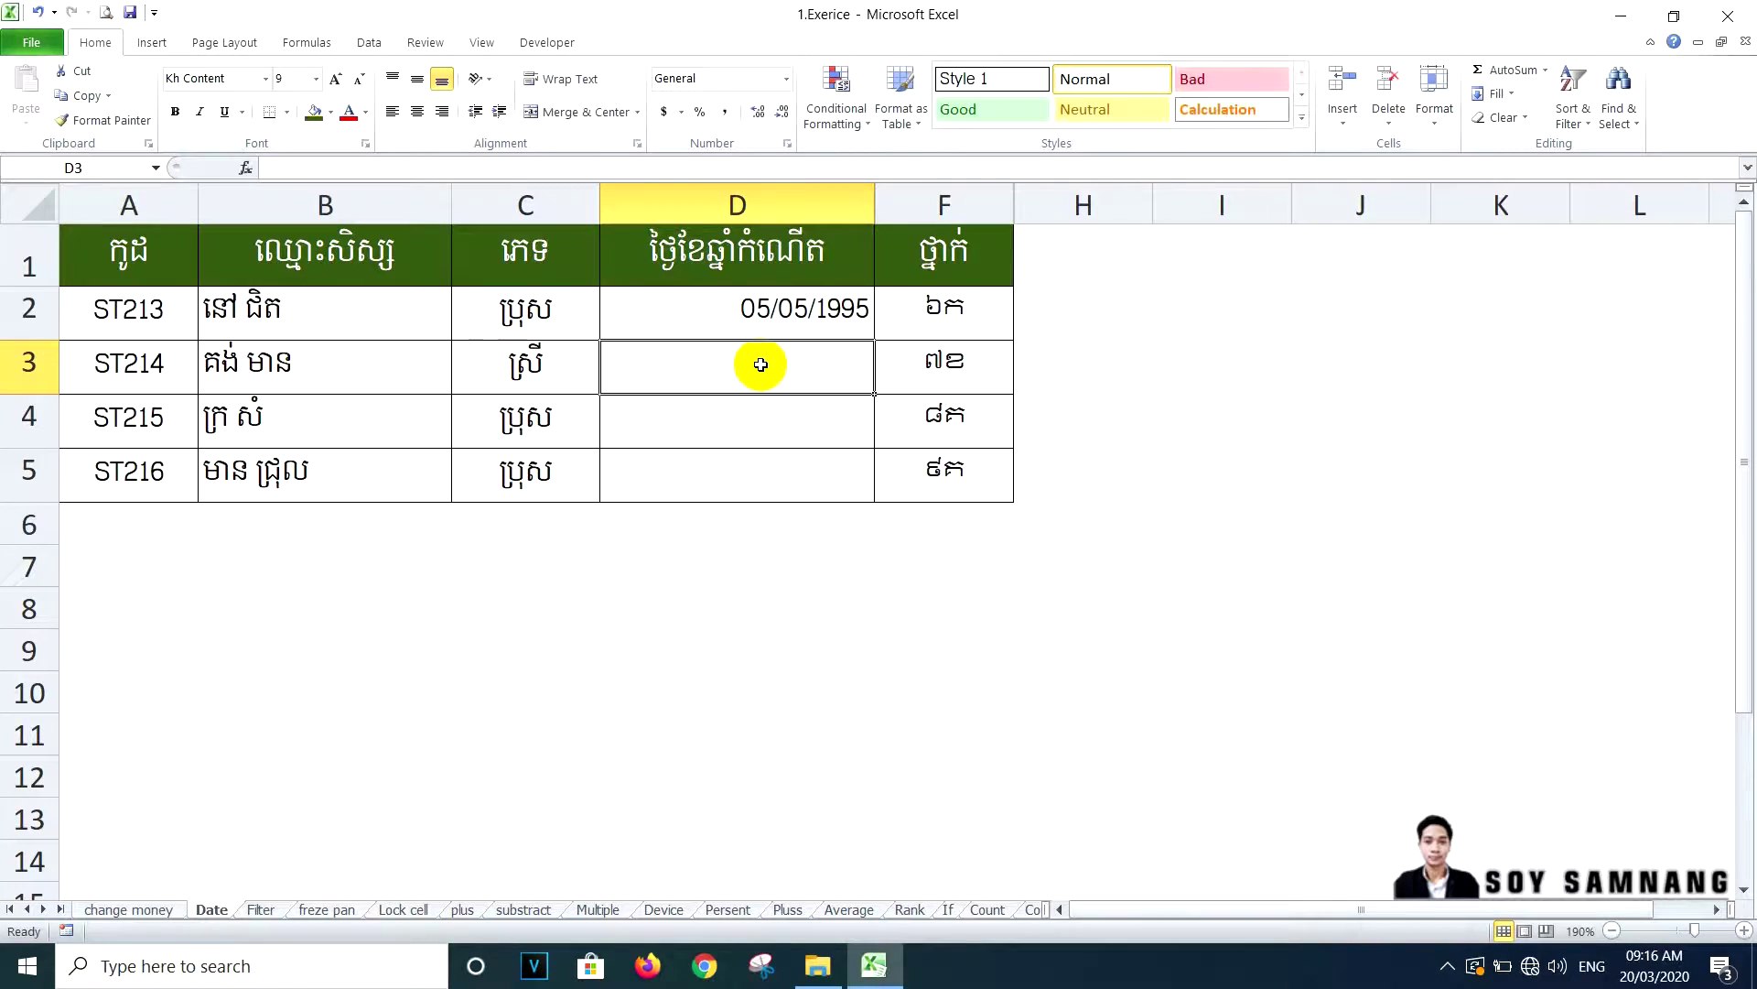
type("18")
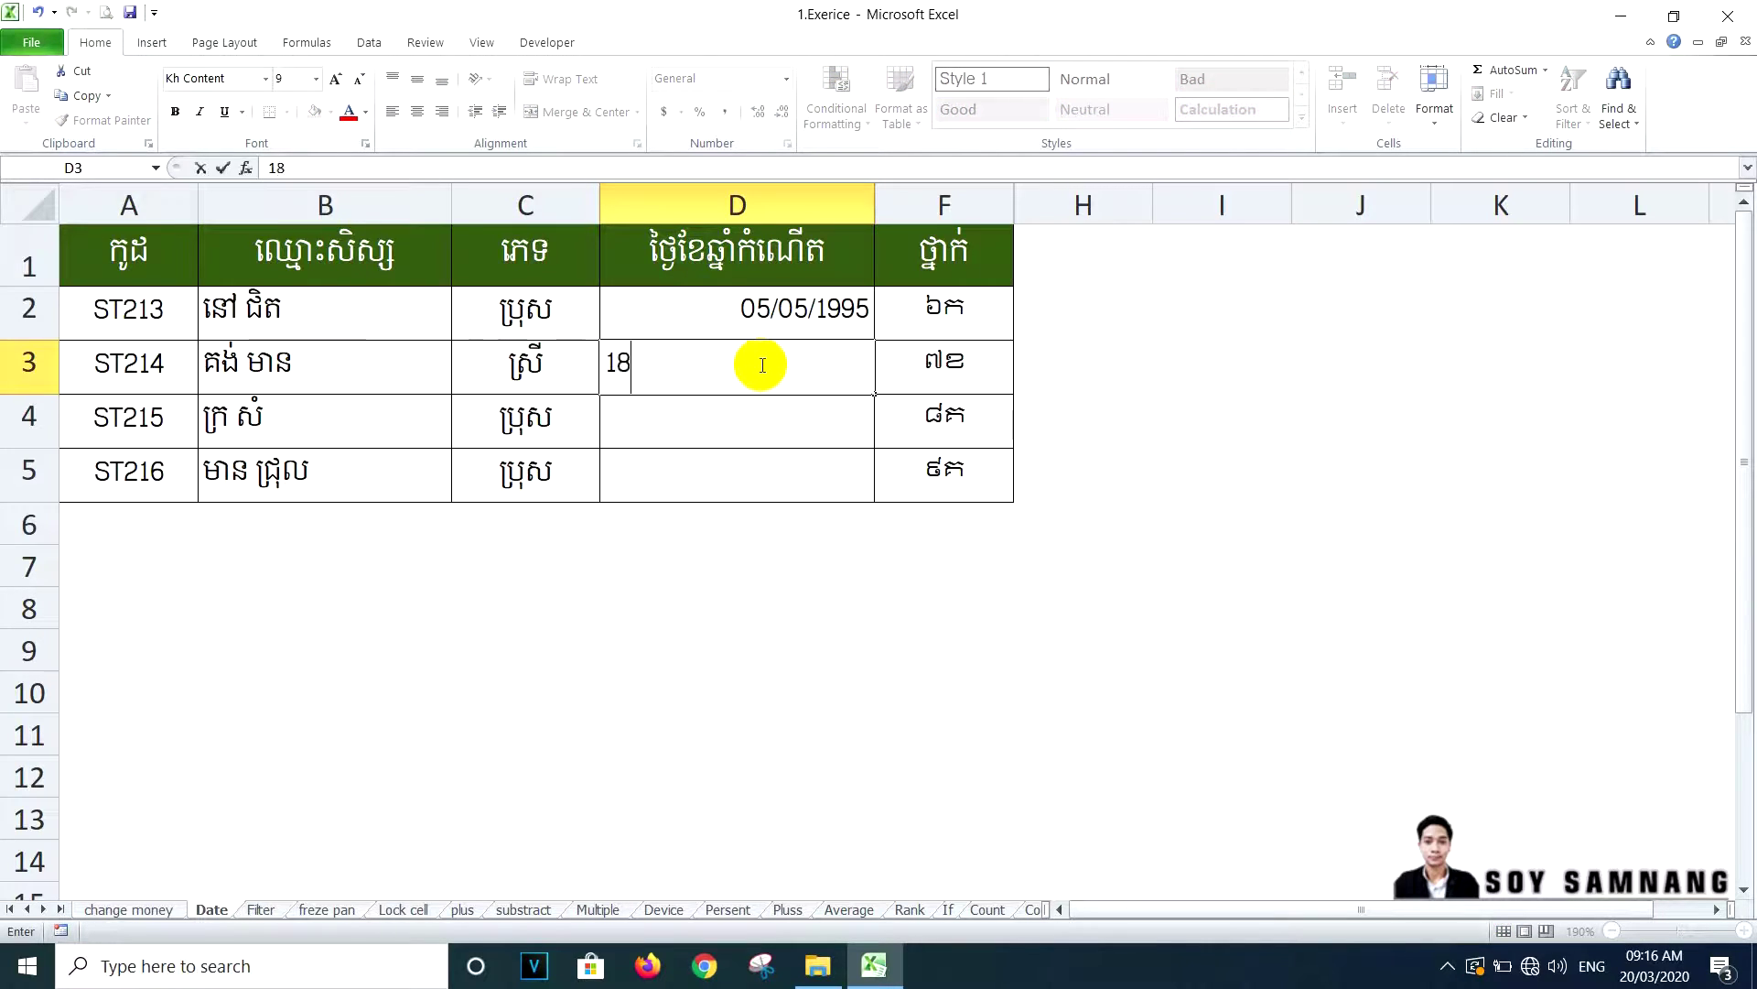
type("/03/2000")
key("Return")
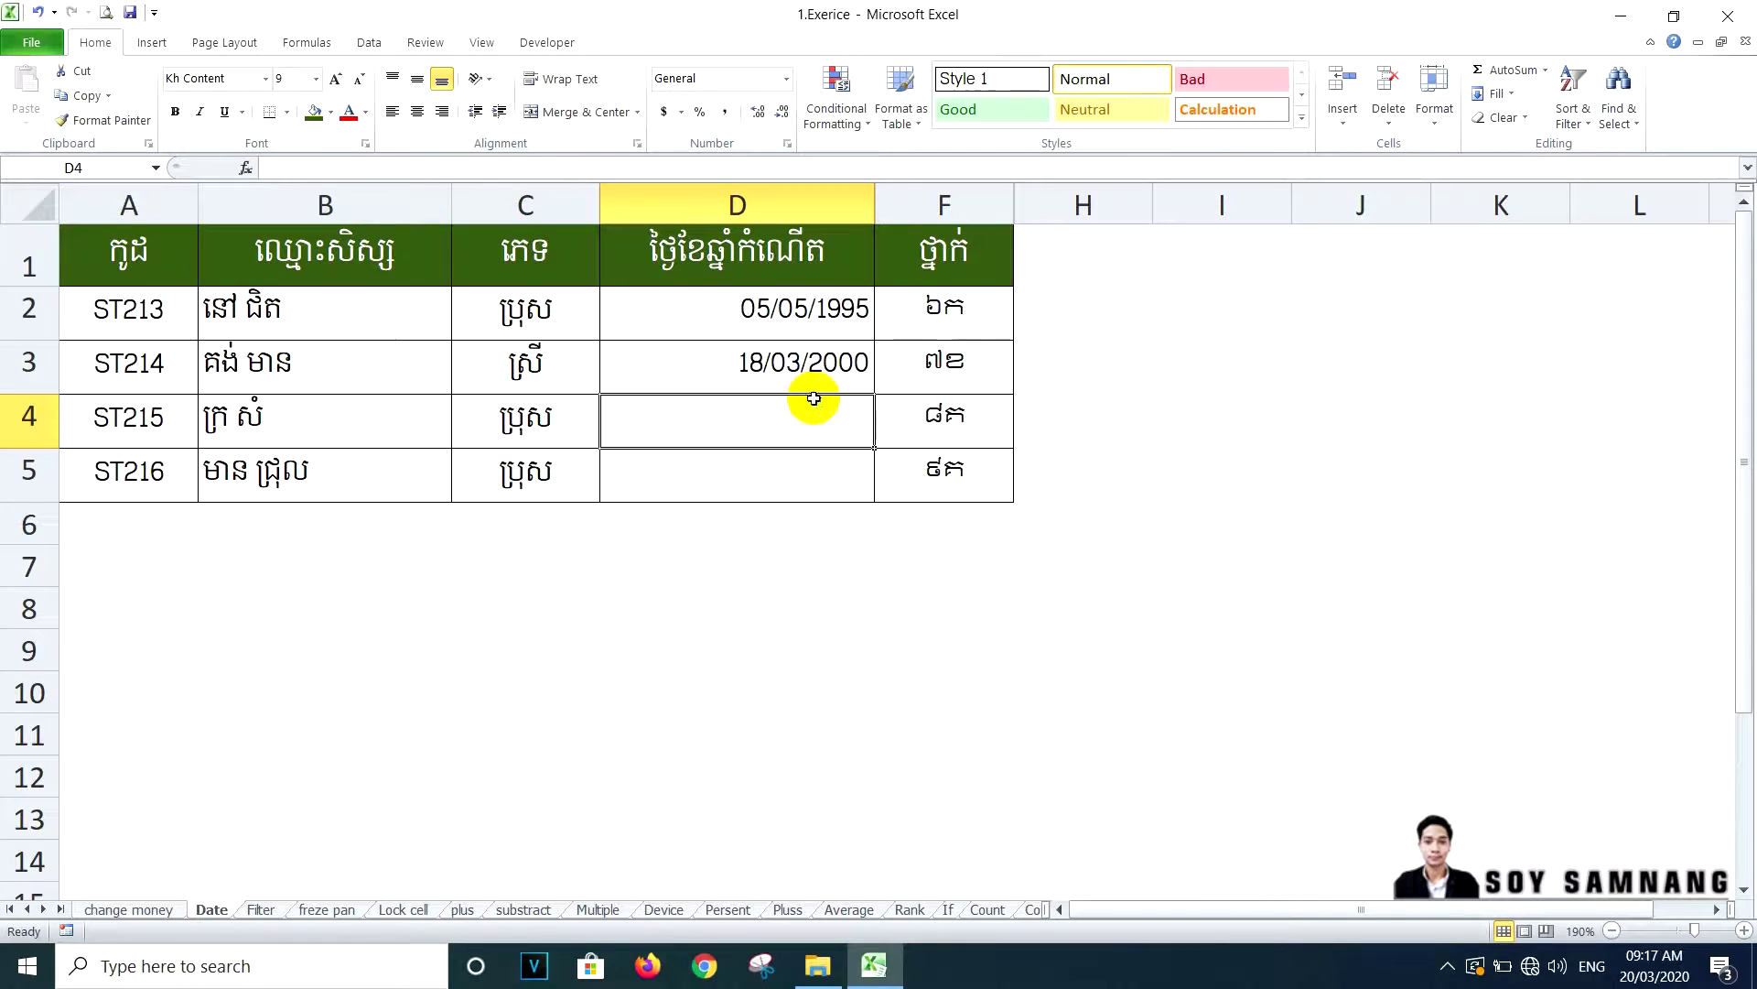
Enter 03/18/2000 in D4, then clear D4 to retype it
type("03")
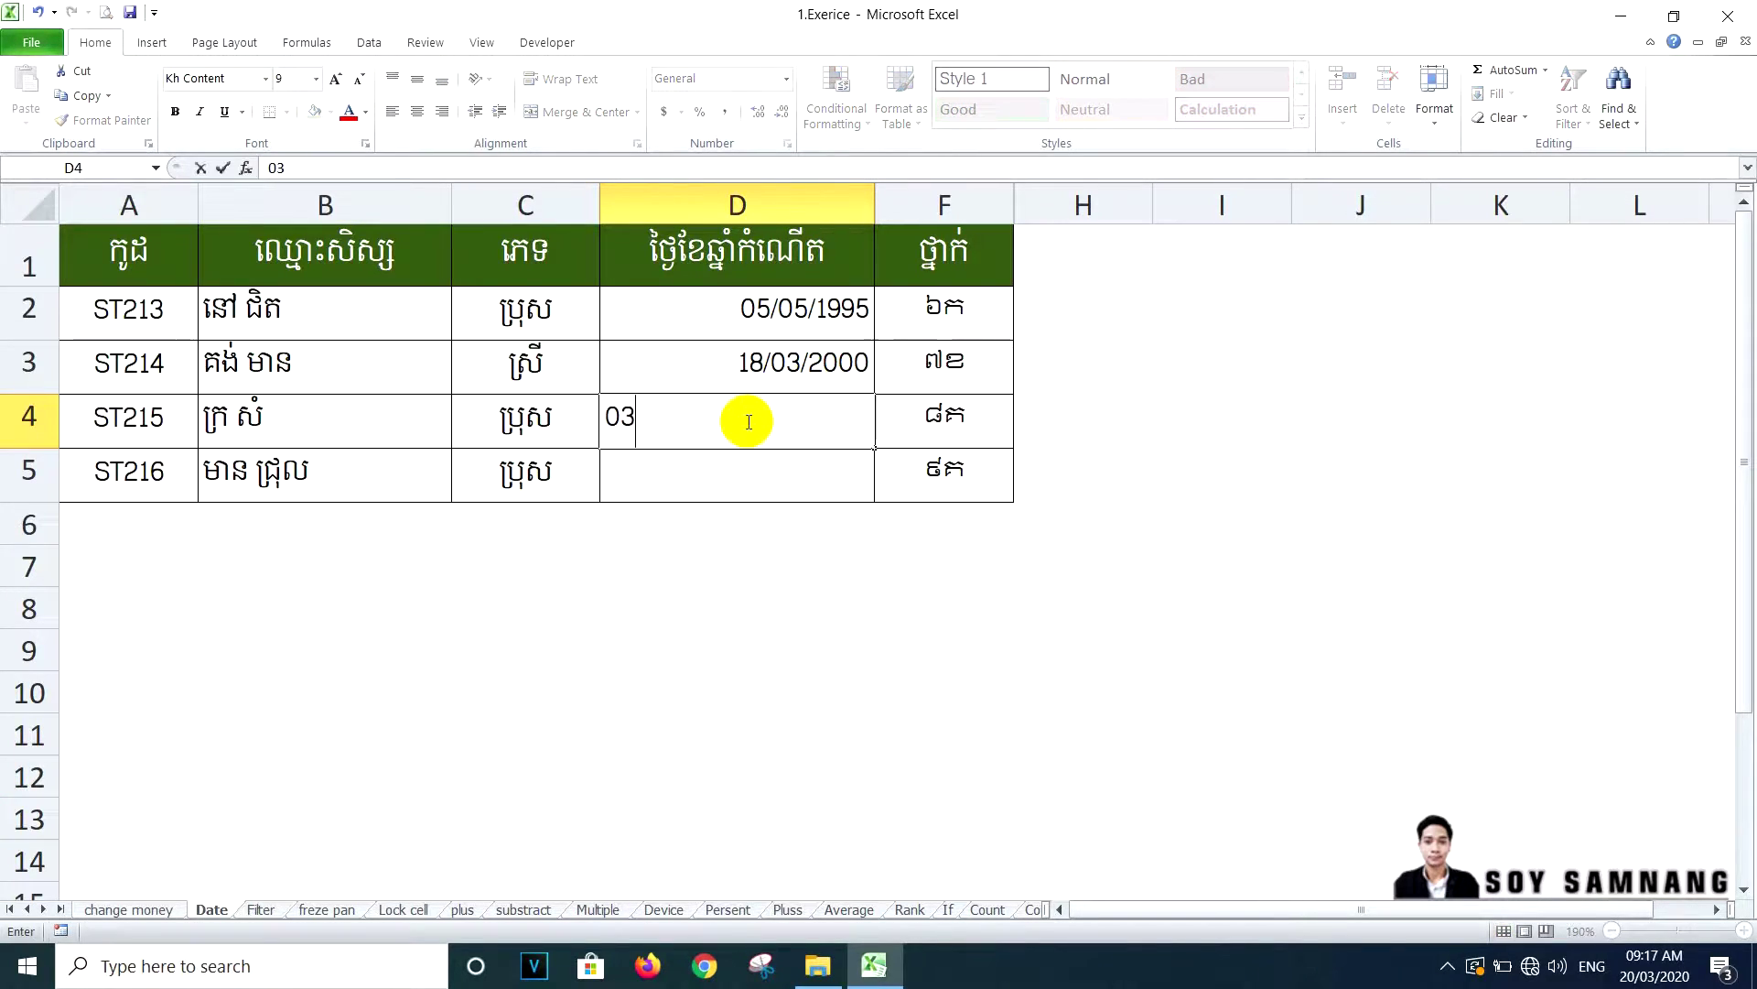
type("/18/")
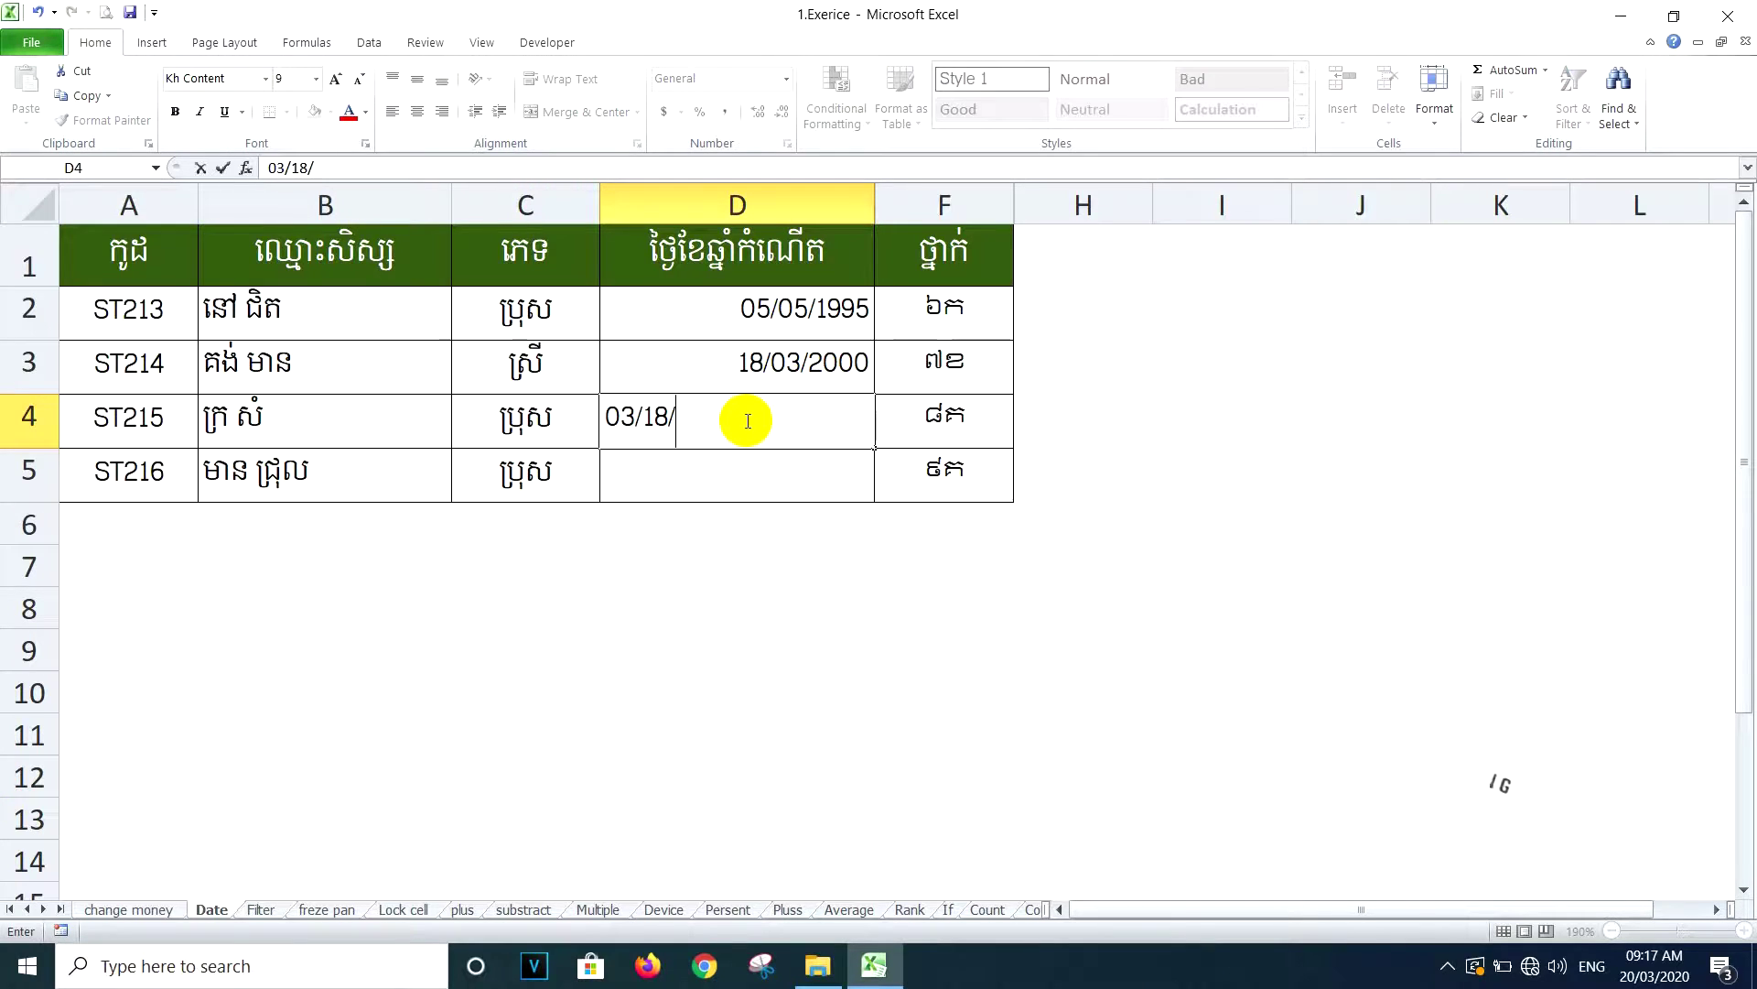
type("2000")
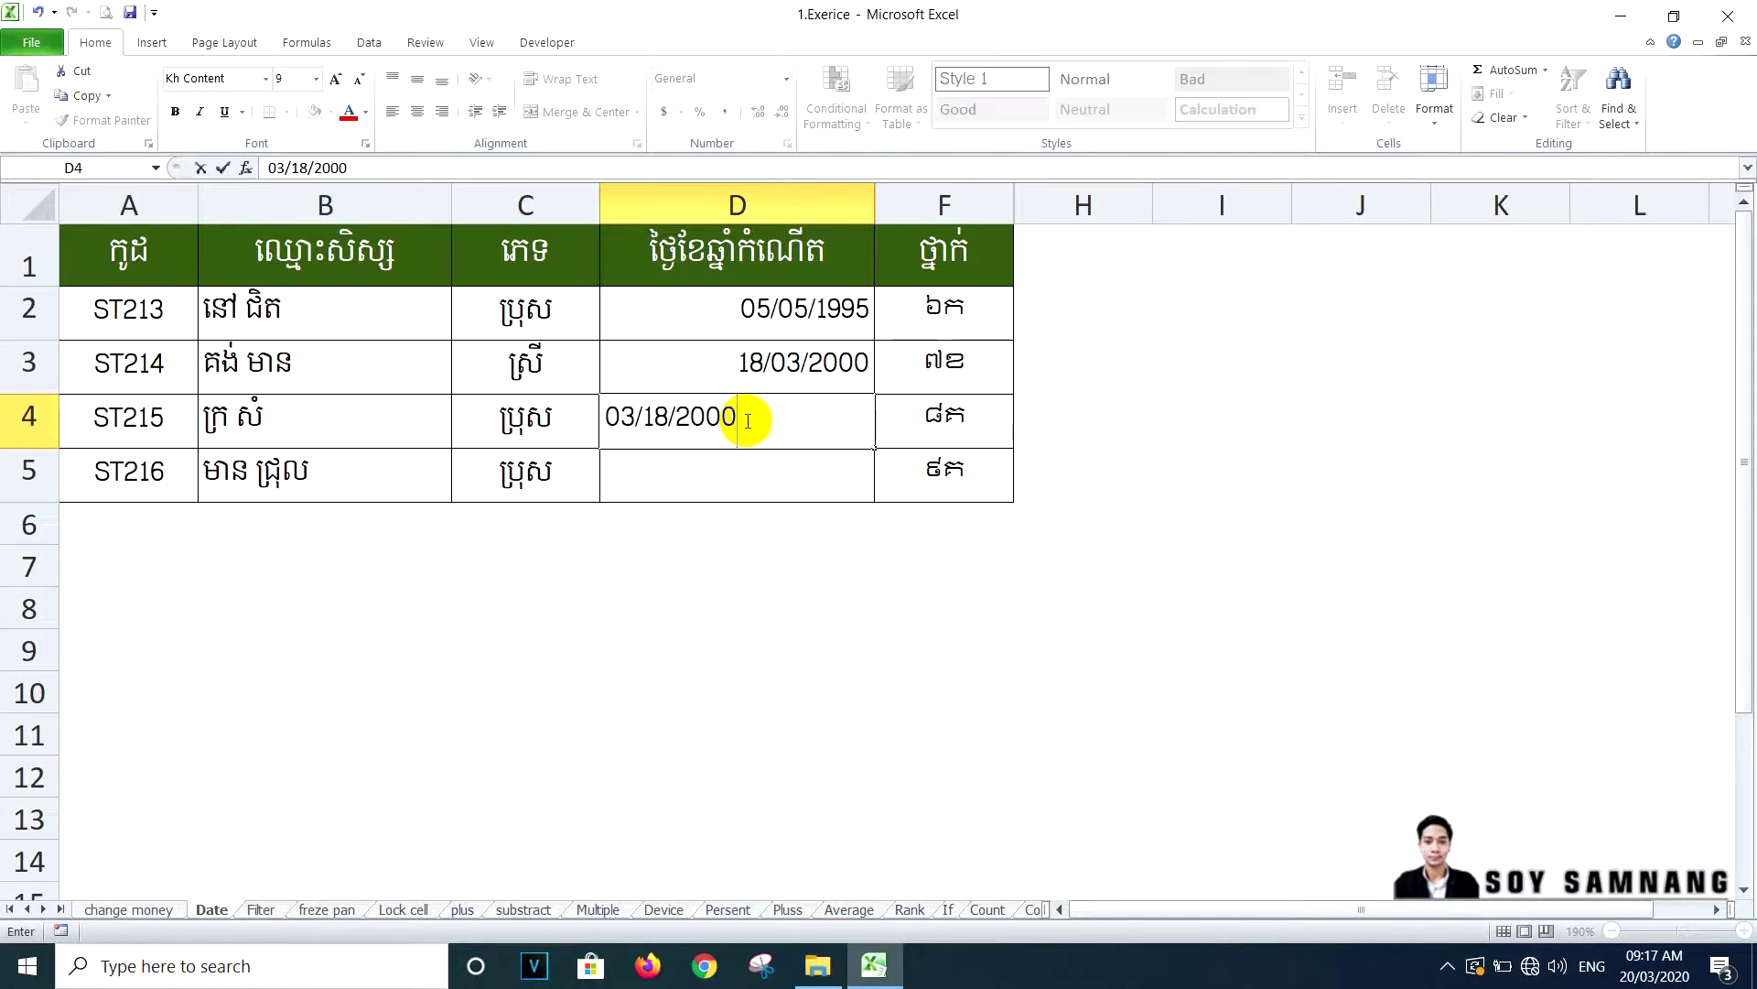
key("Return")
left_click(699, 433)
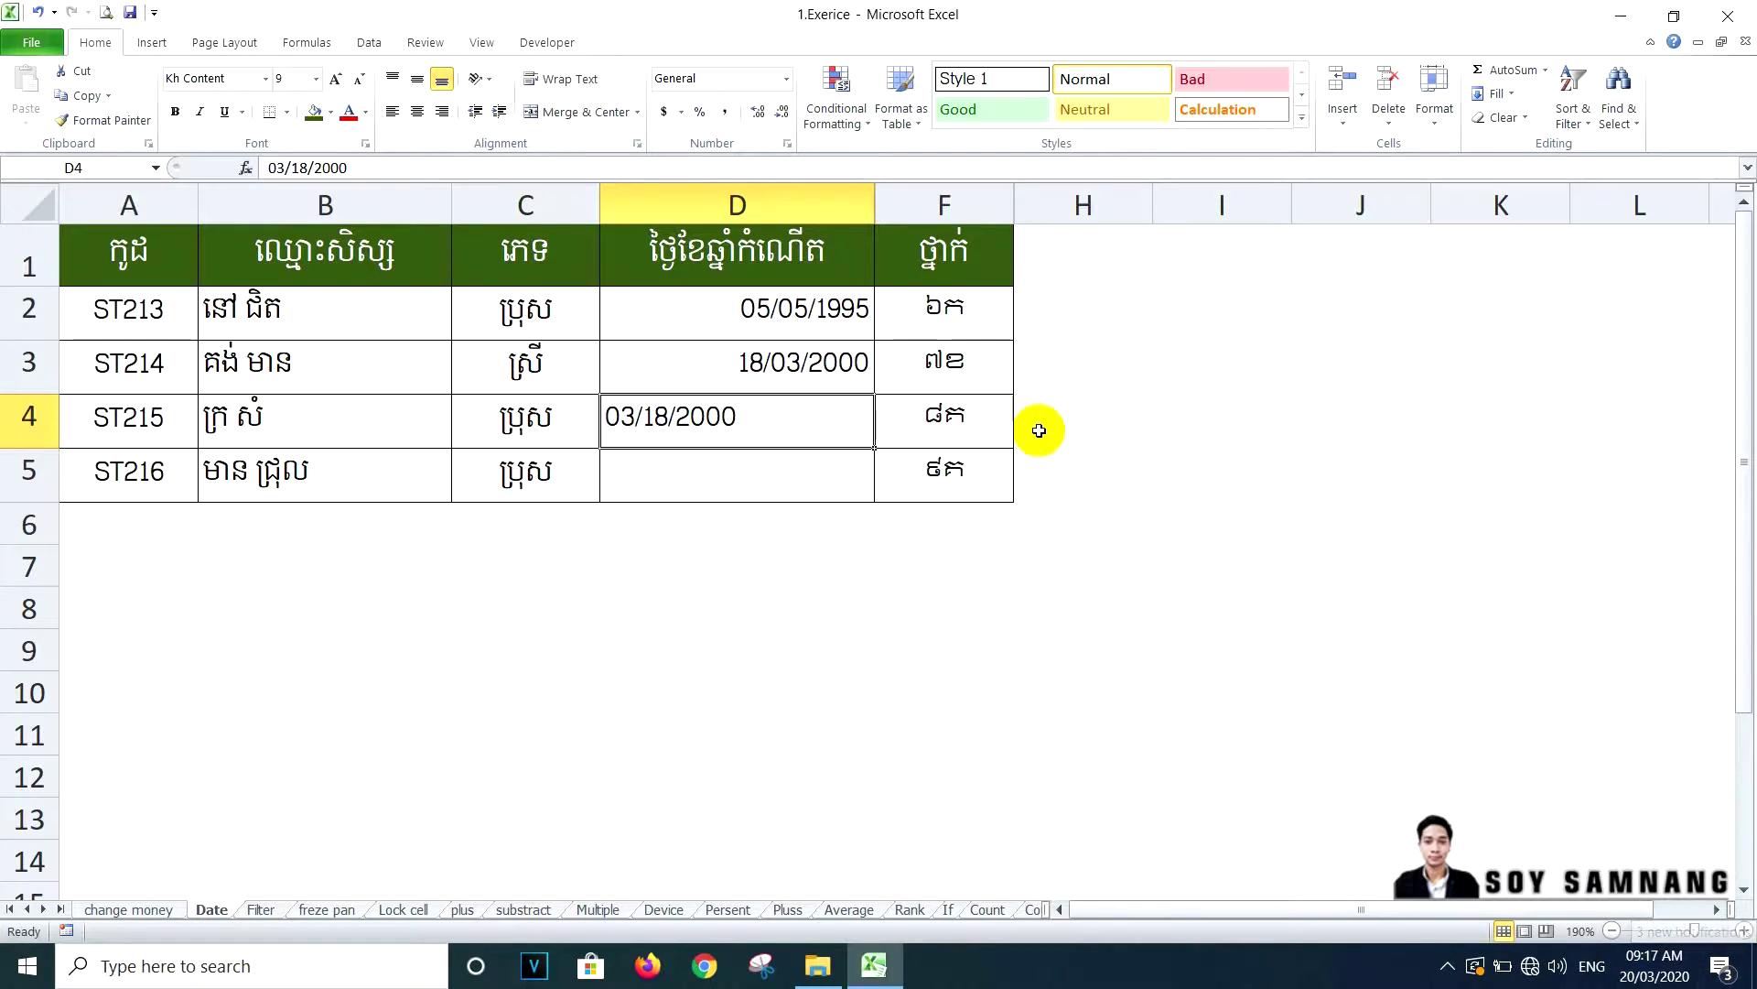
key("BackSpace")
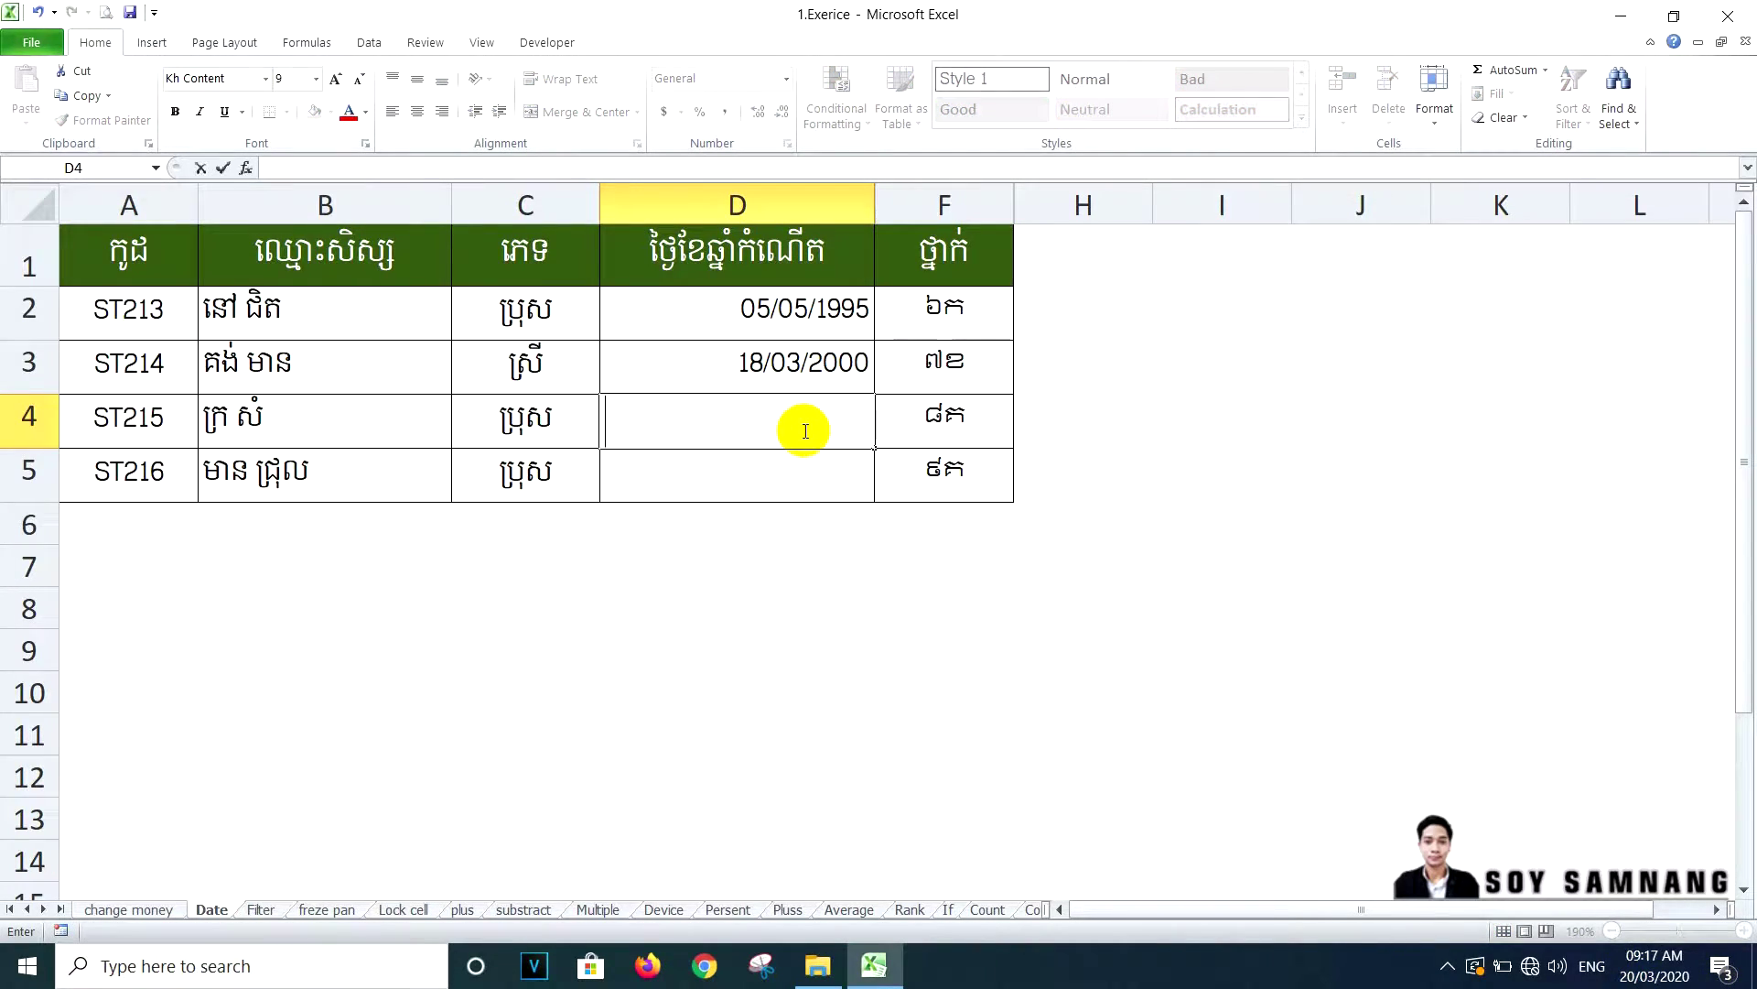
Retype D4 as 12/01/1999 and enter 14/02/2000 in D5
type("12/01/1")
type("999")
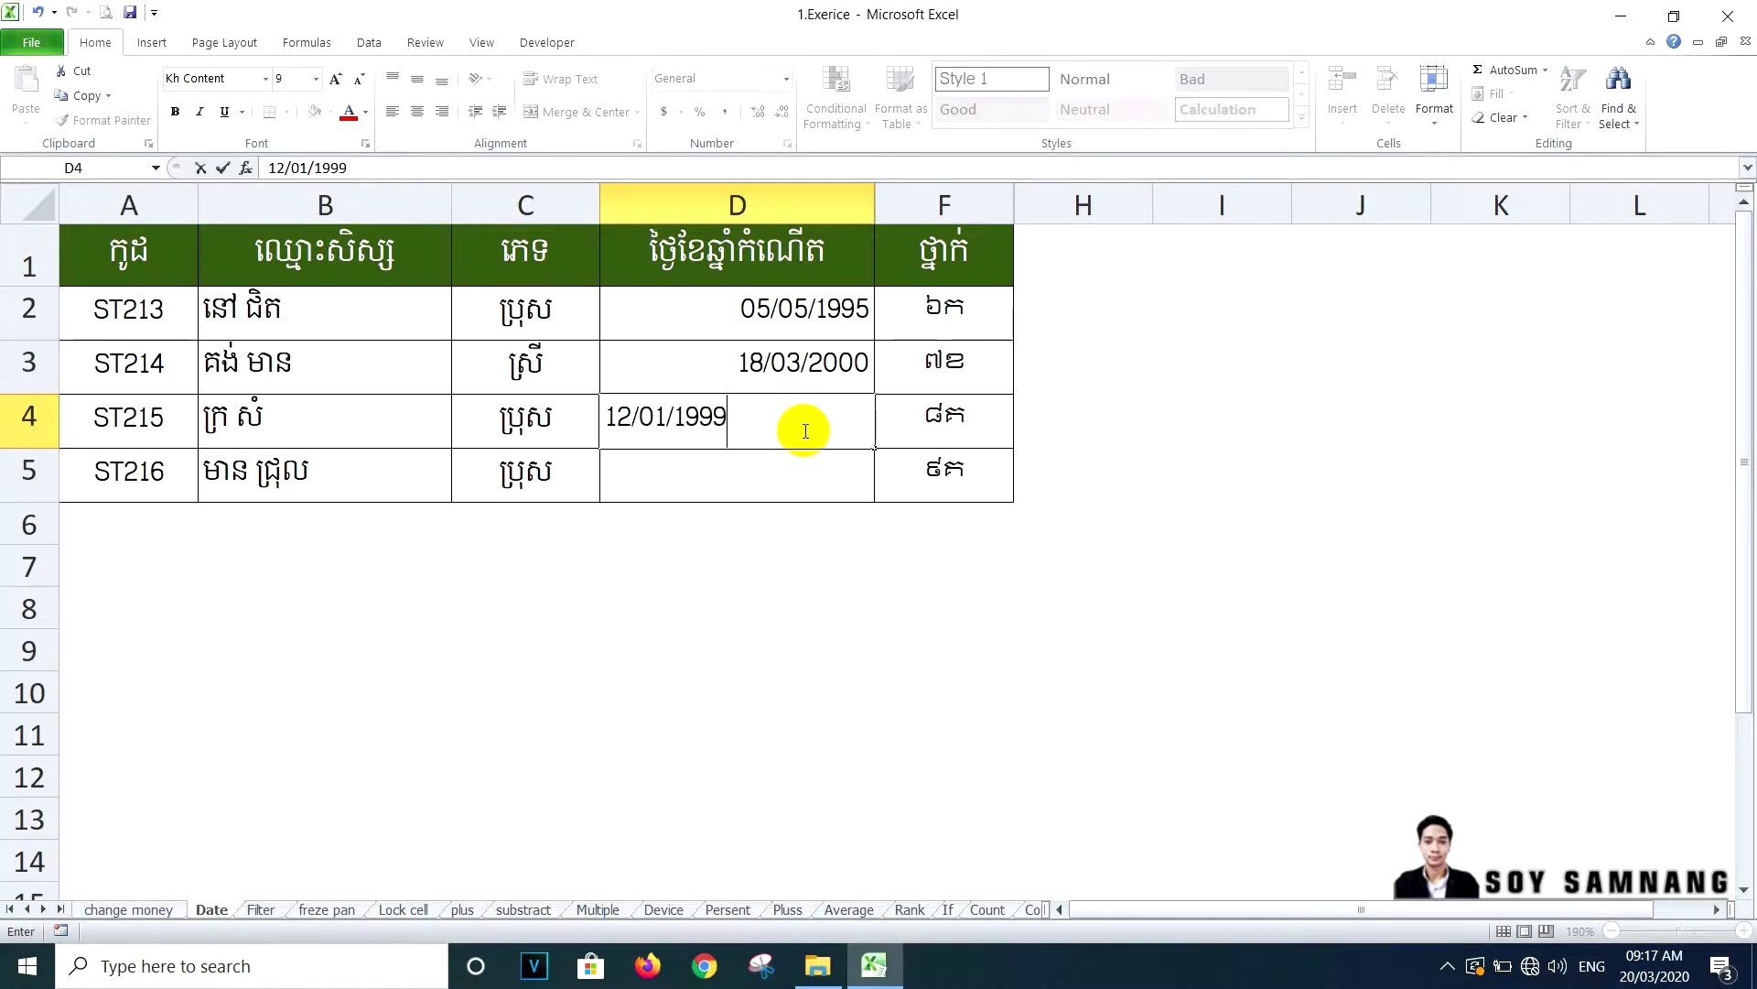
key("Return")
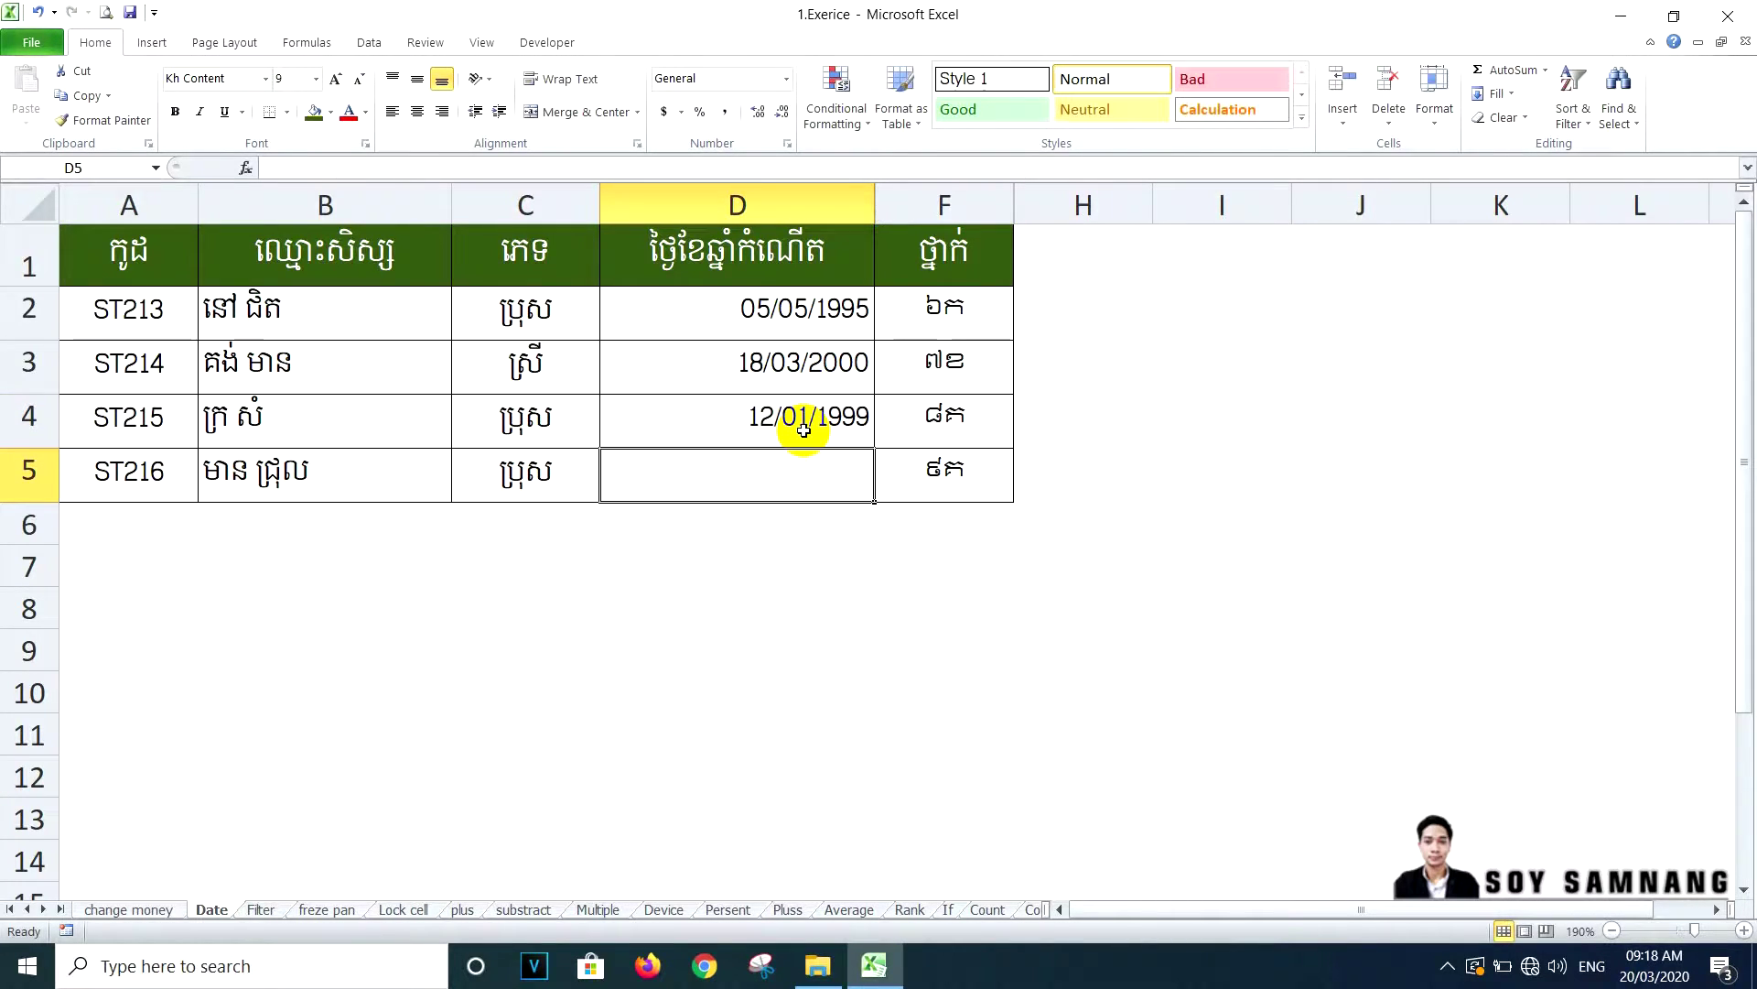
type("14/02/2000")
key("Return")
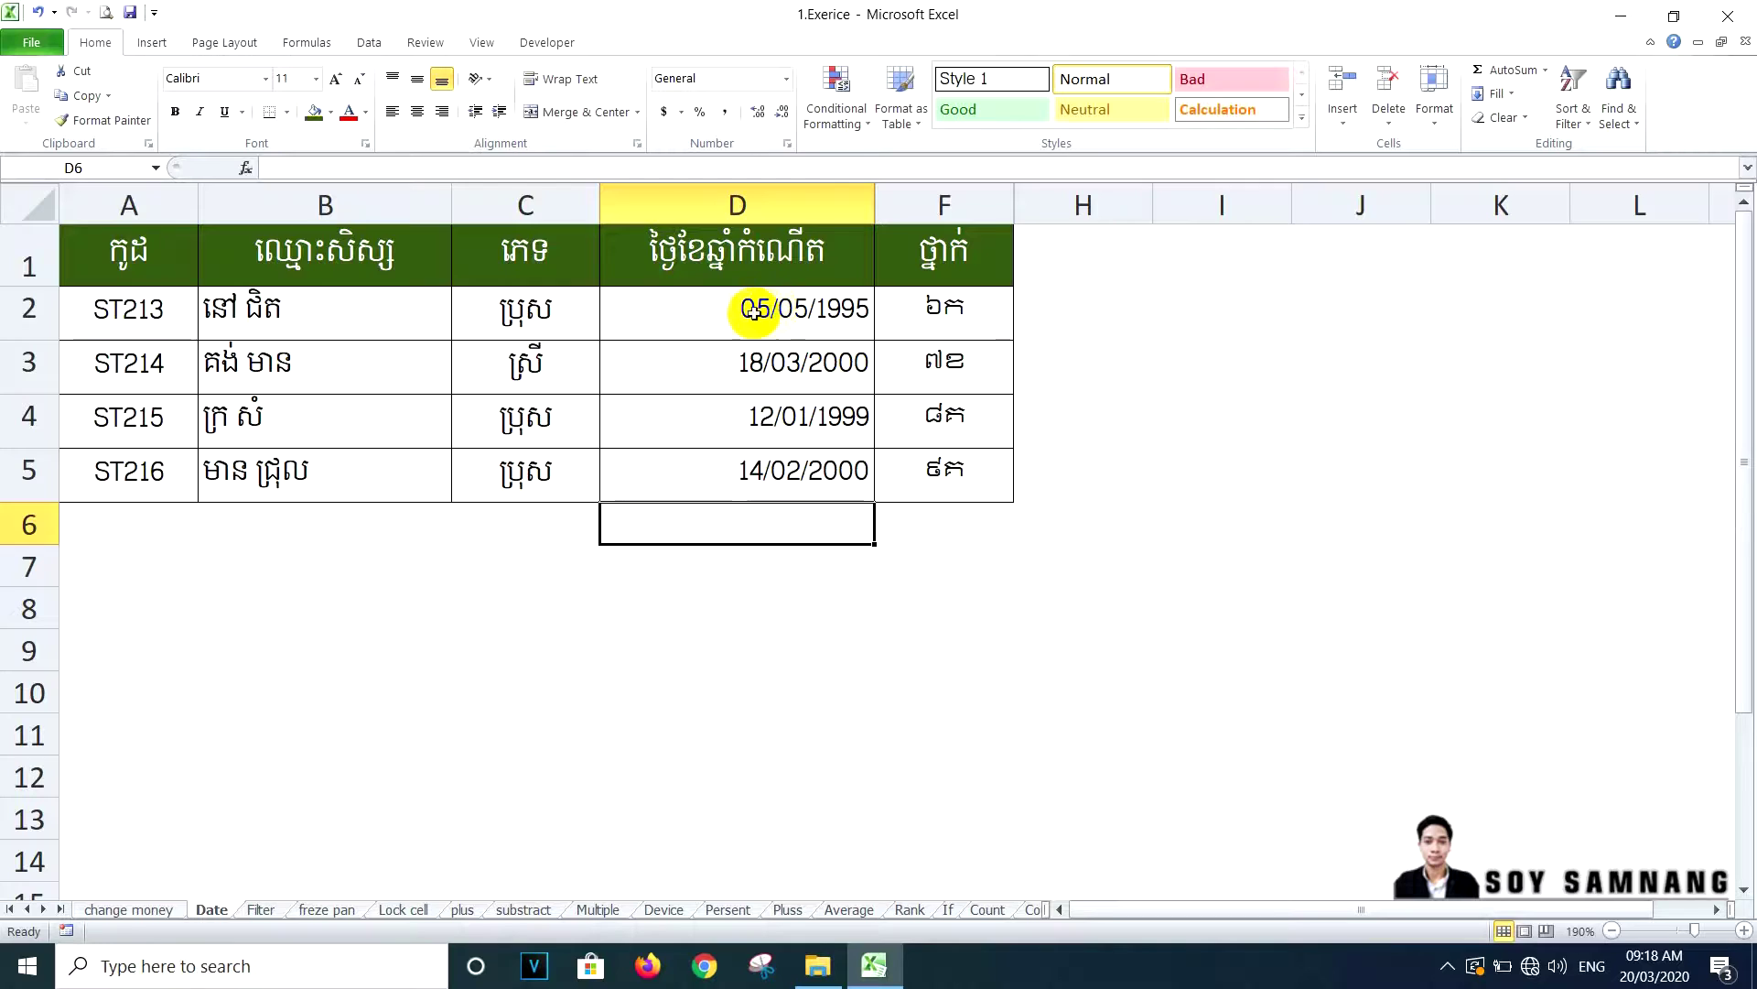
Format D2:D5 as Long Date so dates read like 5 May 1995
left_click_drag(754, 312, 732, 472)
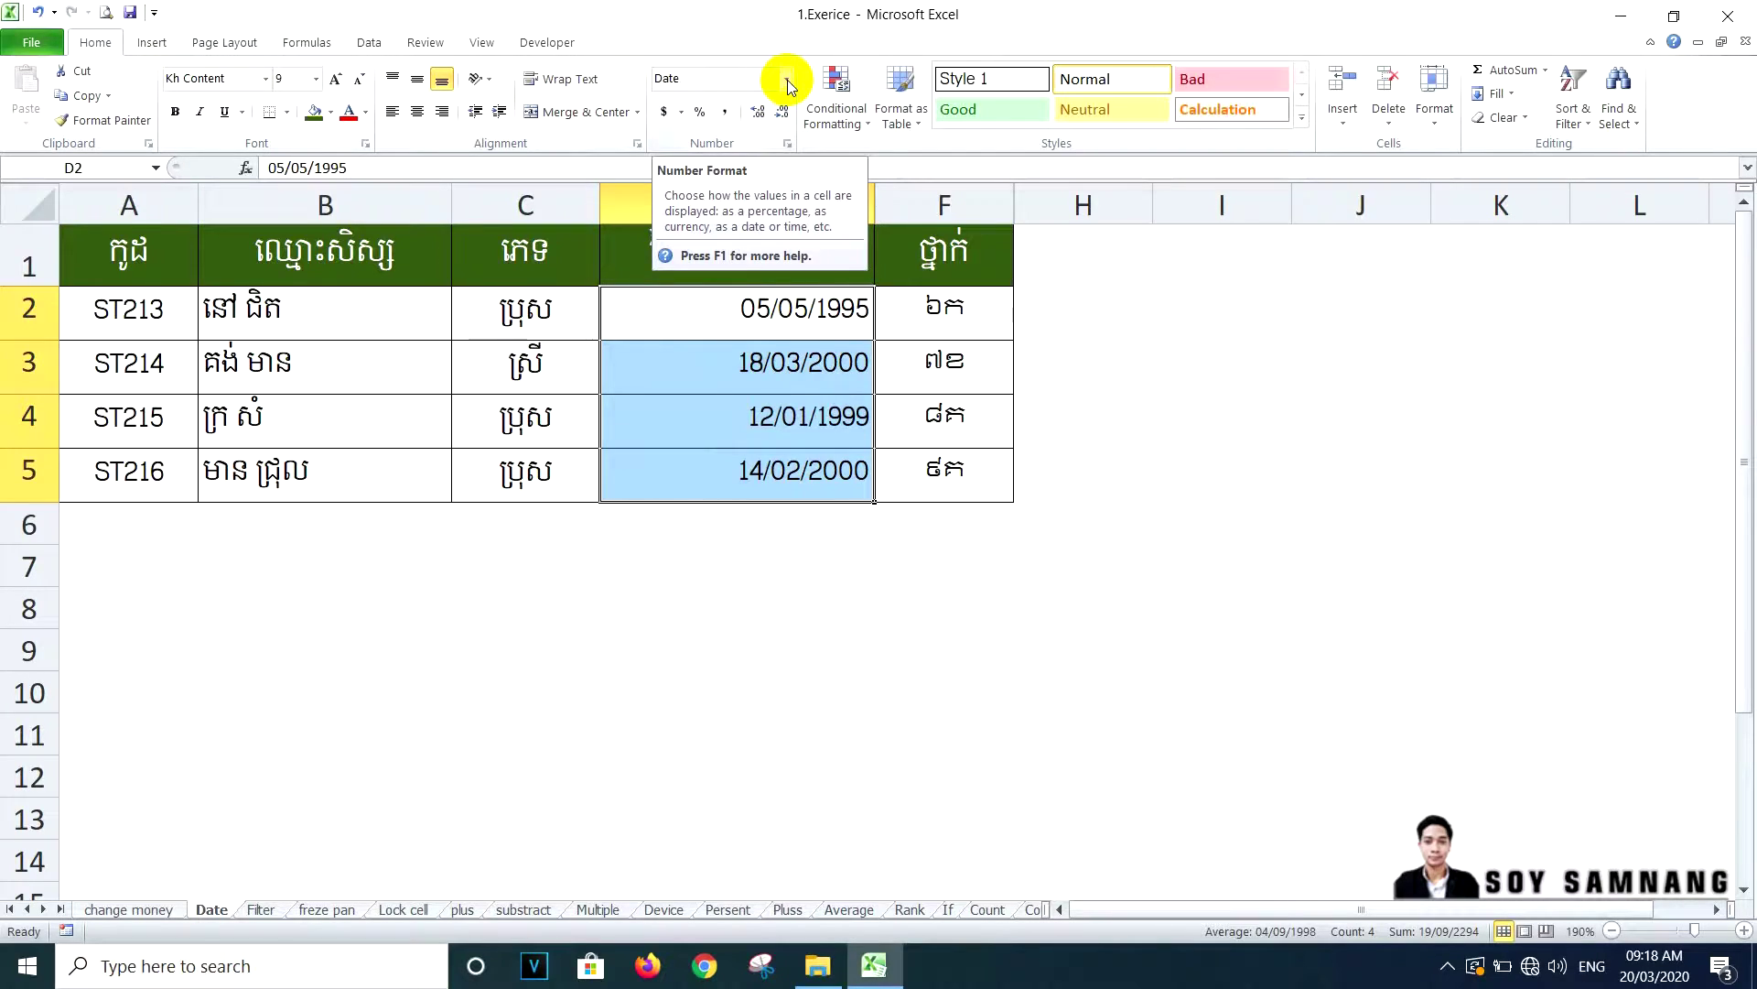
left_click(787, 82)
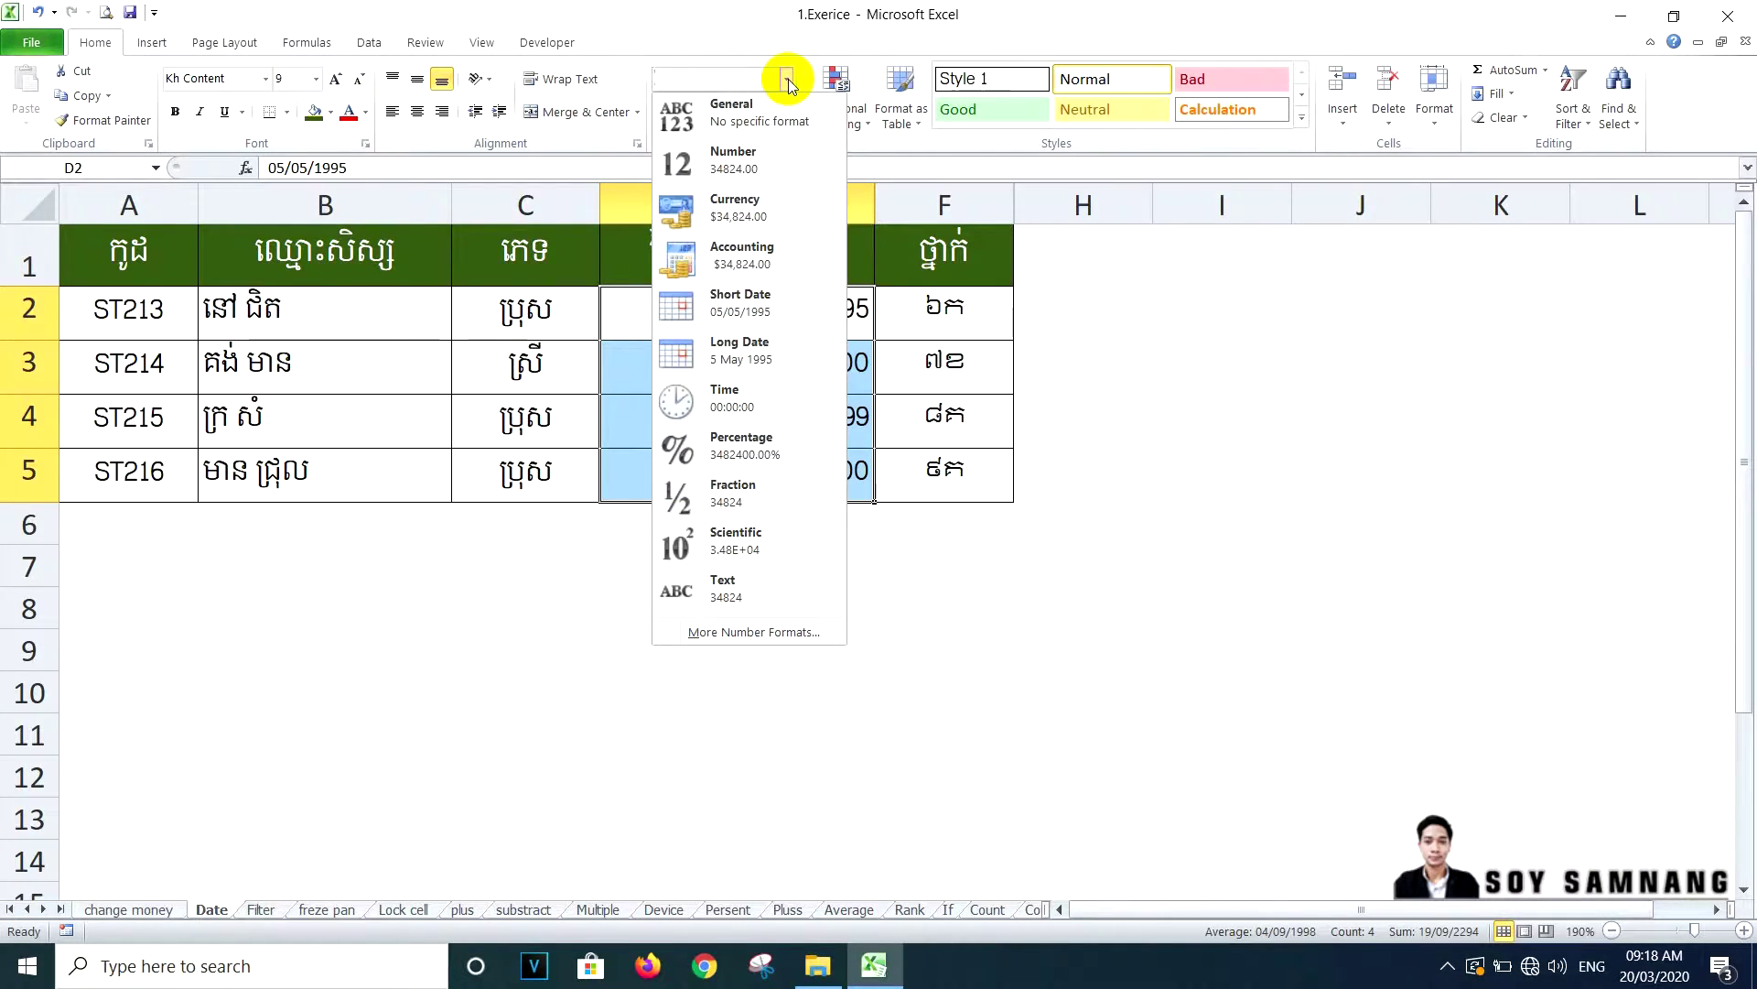
left_click(767, 353)
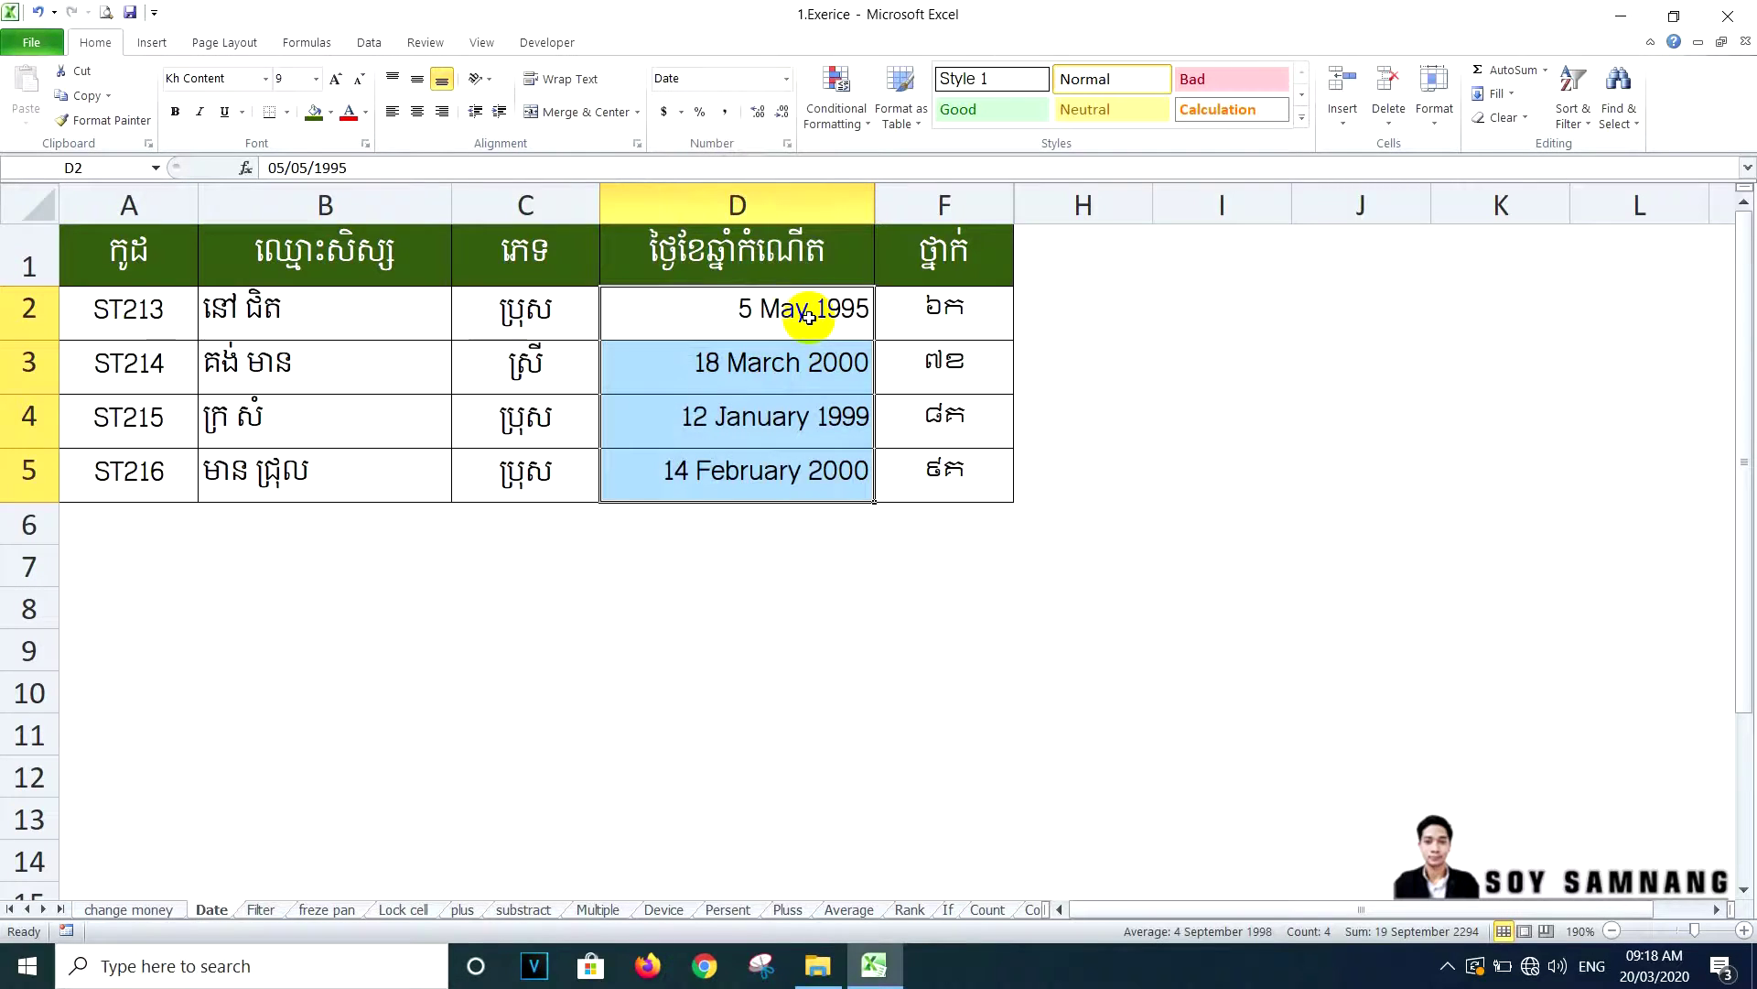
left_click(787, 80)
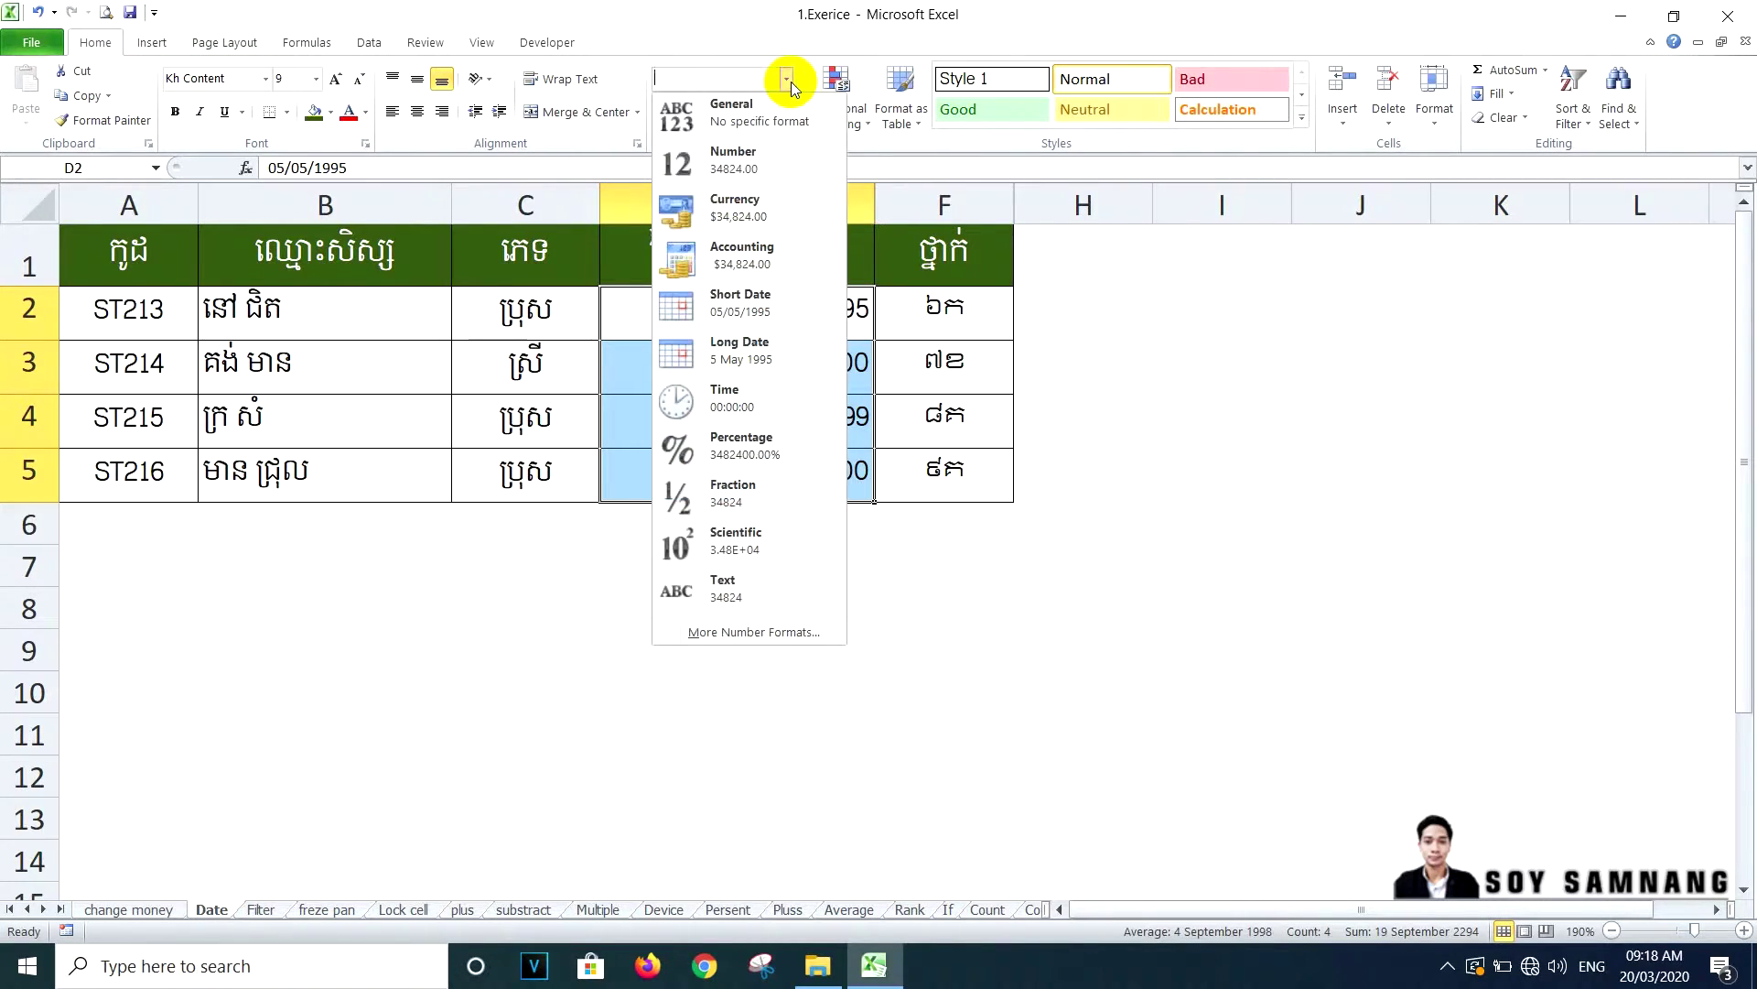
Apply the 2001-03-14 date type in Format Cells so dates read like 1995-05-05
left_click(813, 634)
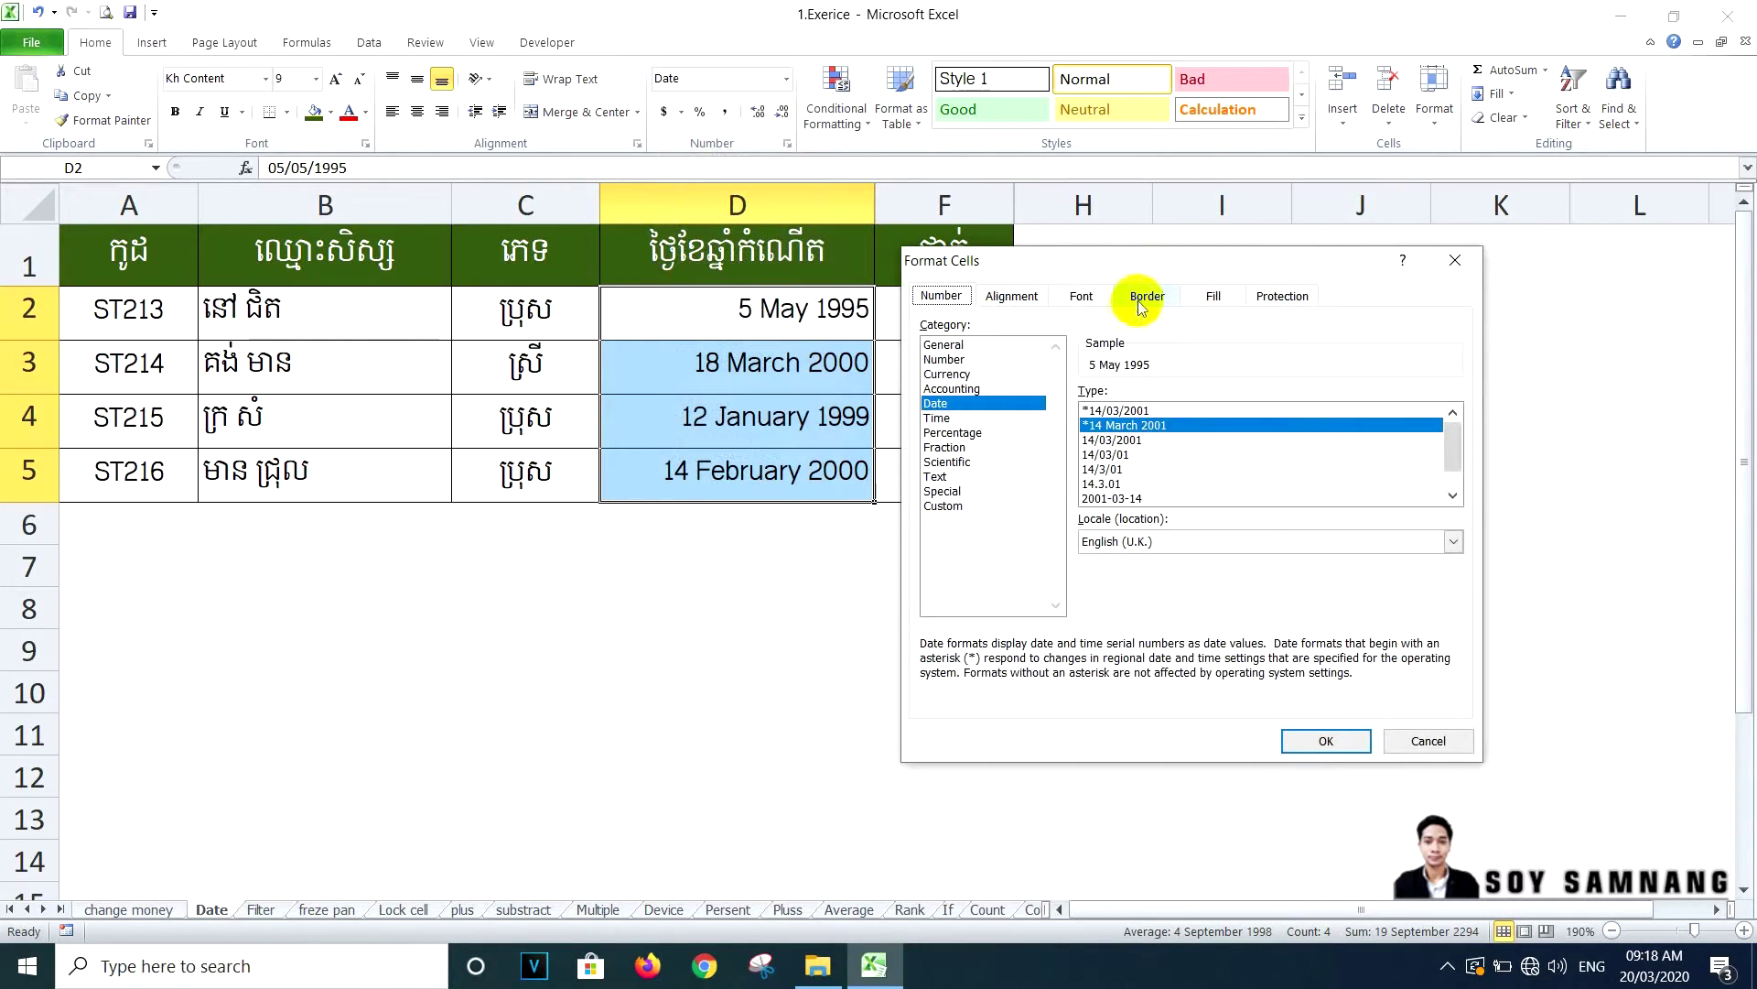
left_click(970, 410)
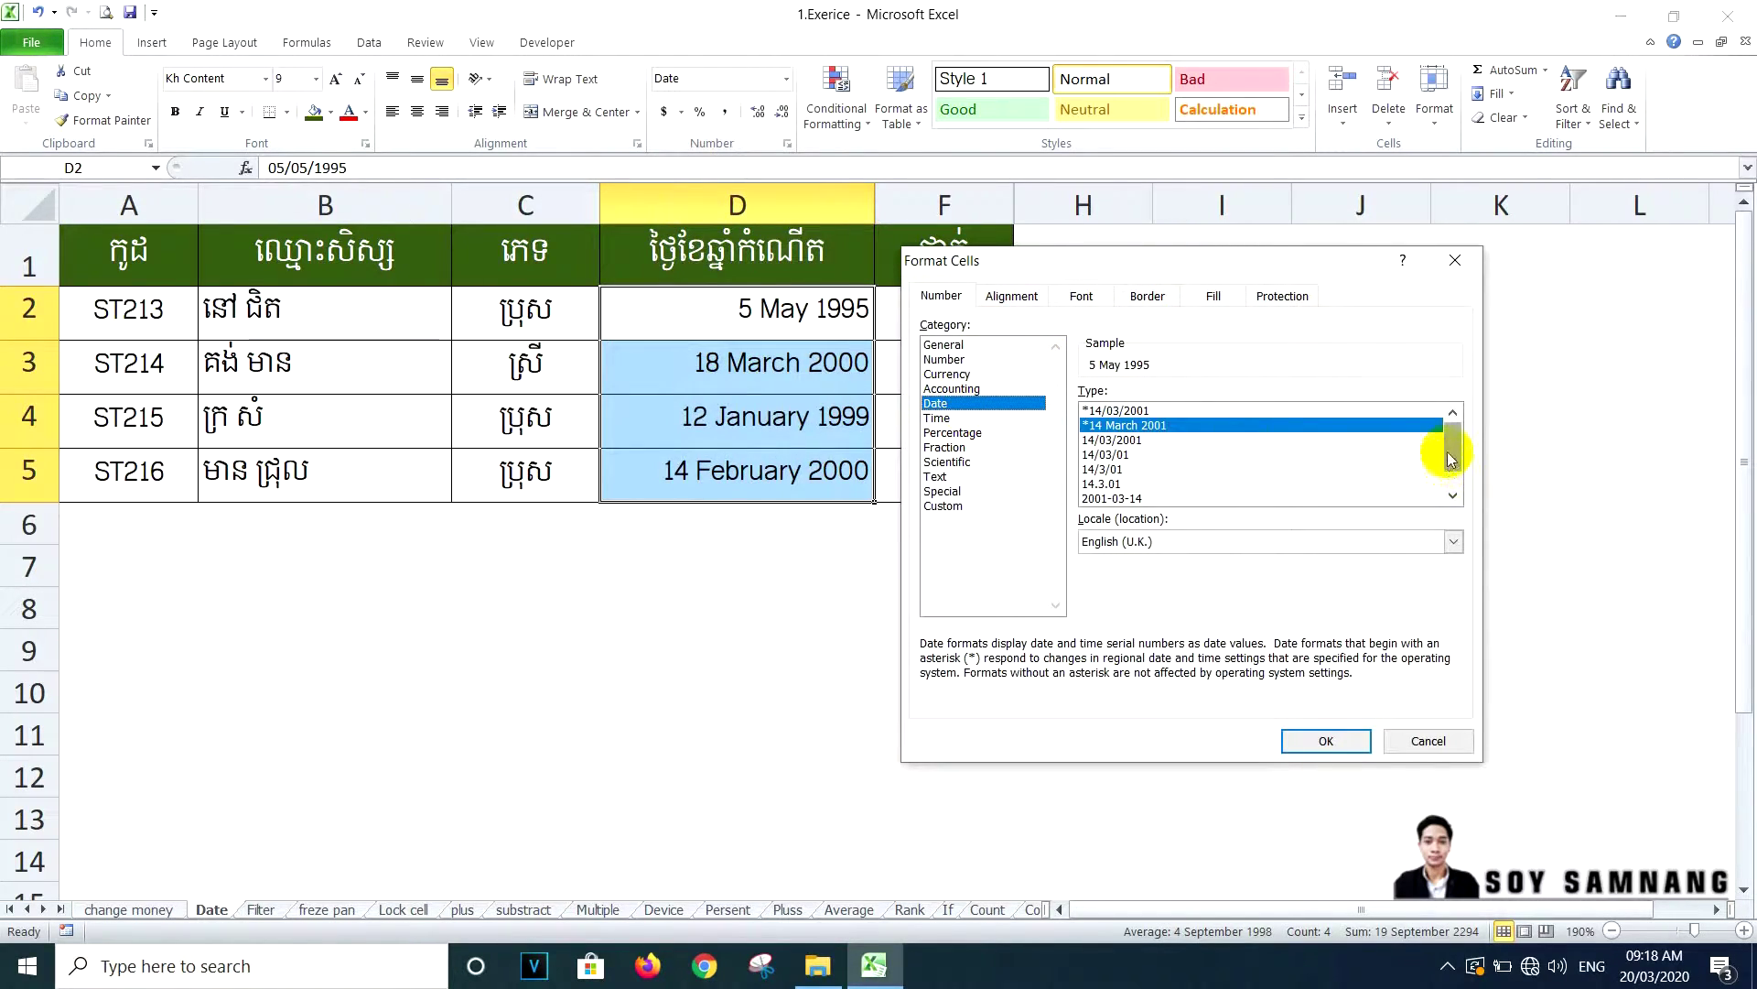
left_click_drag(1450, 450, 1451, 459)
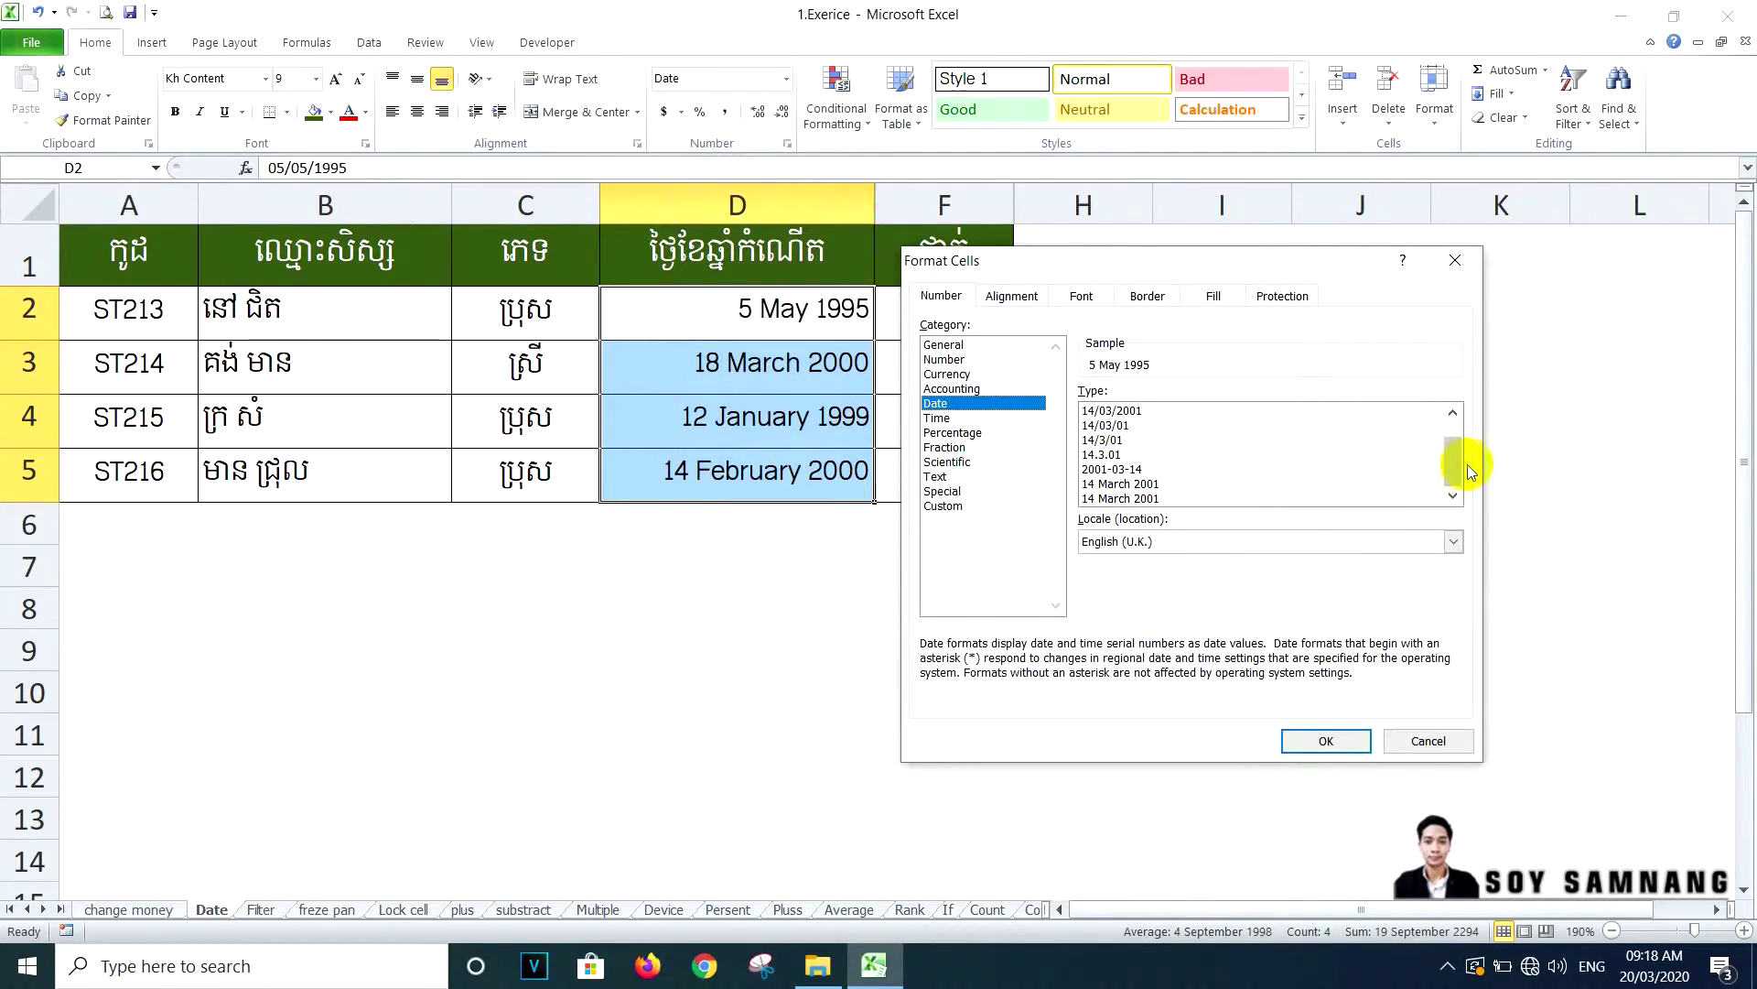
left_click_drag(1468, 472, 1459, 392)
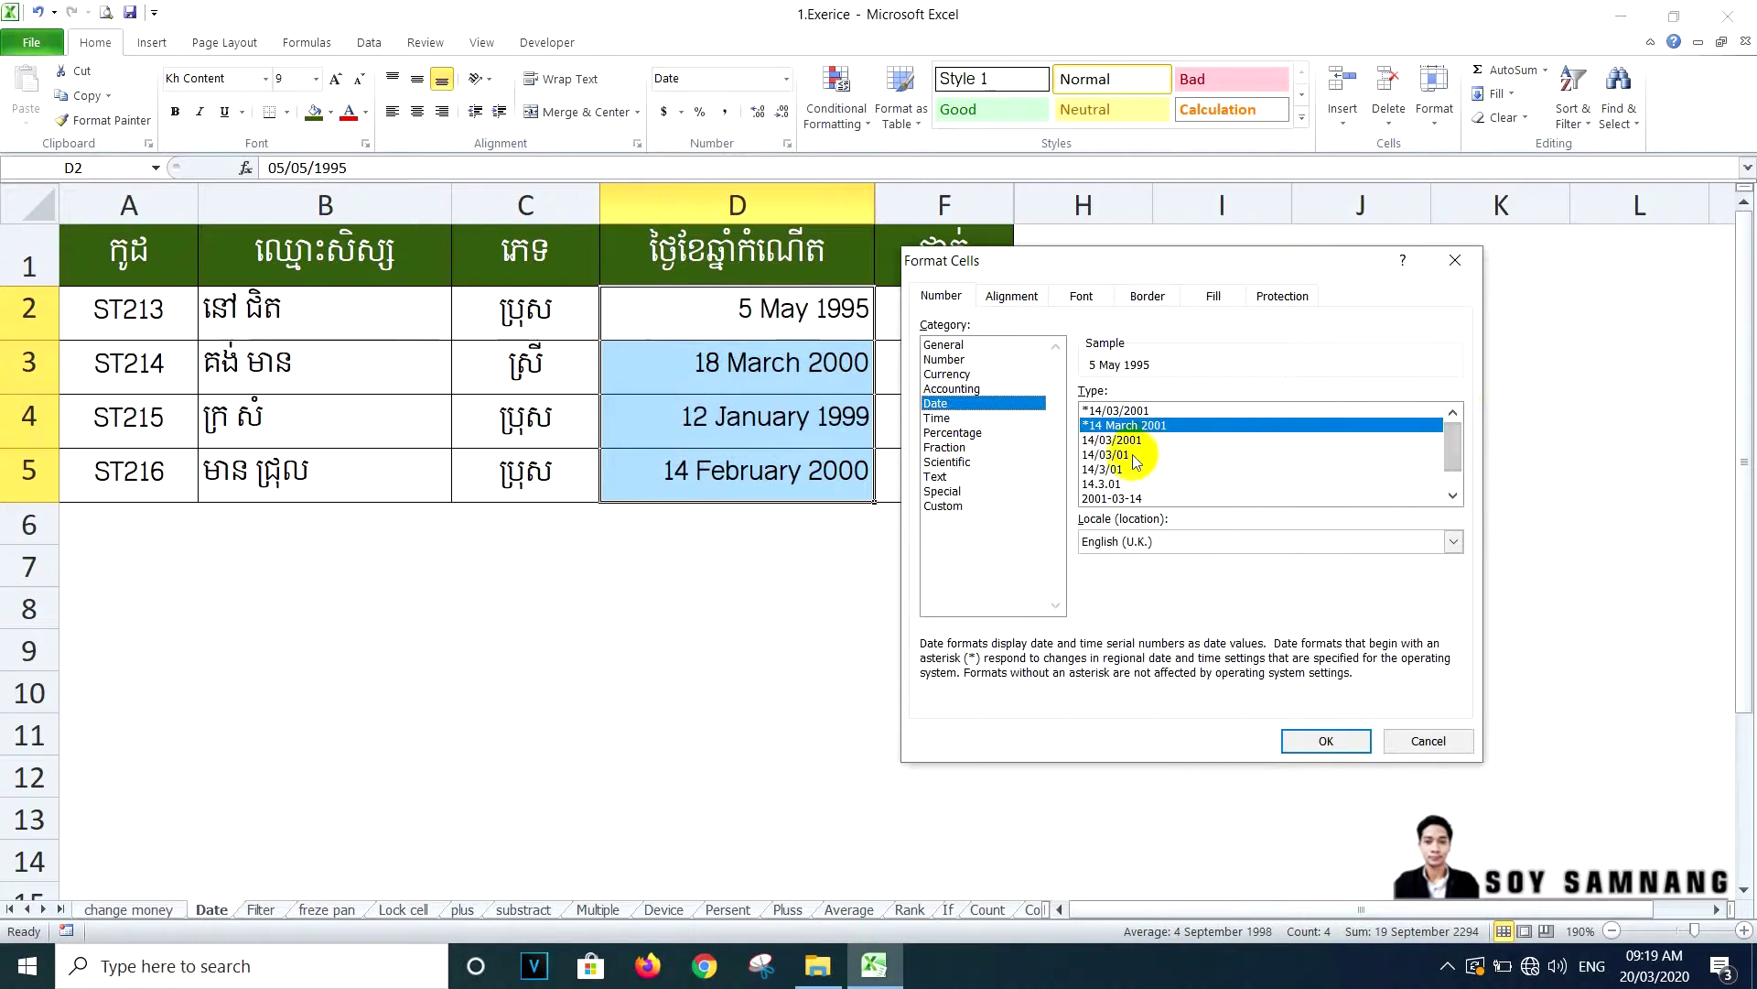
left_click(1129, 500)
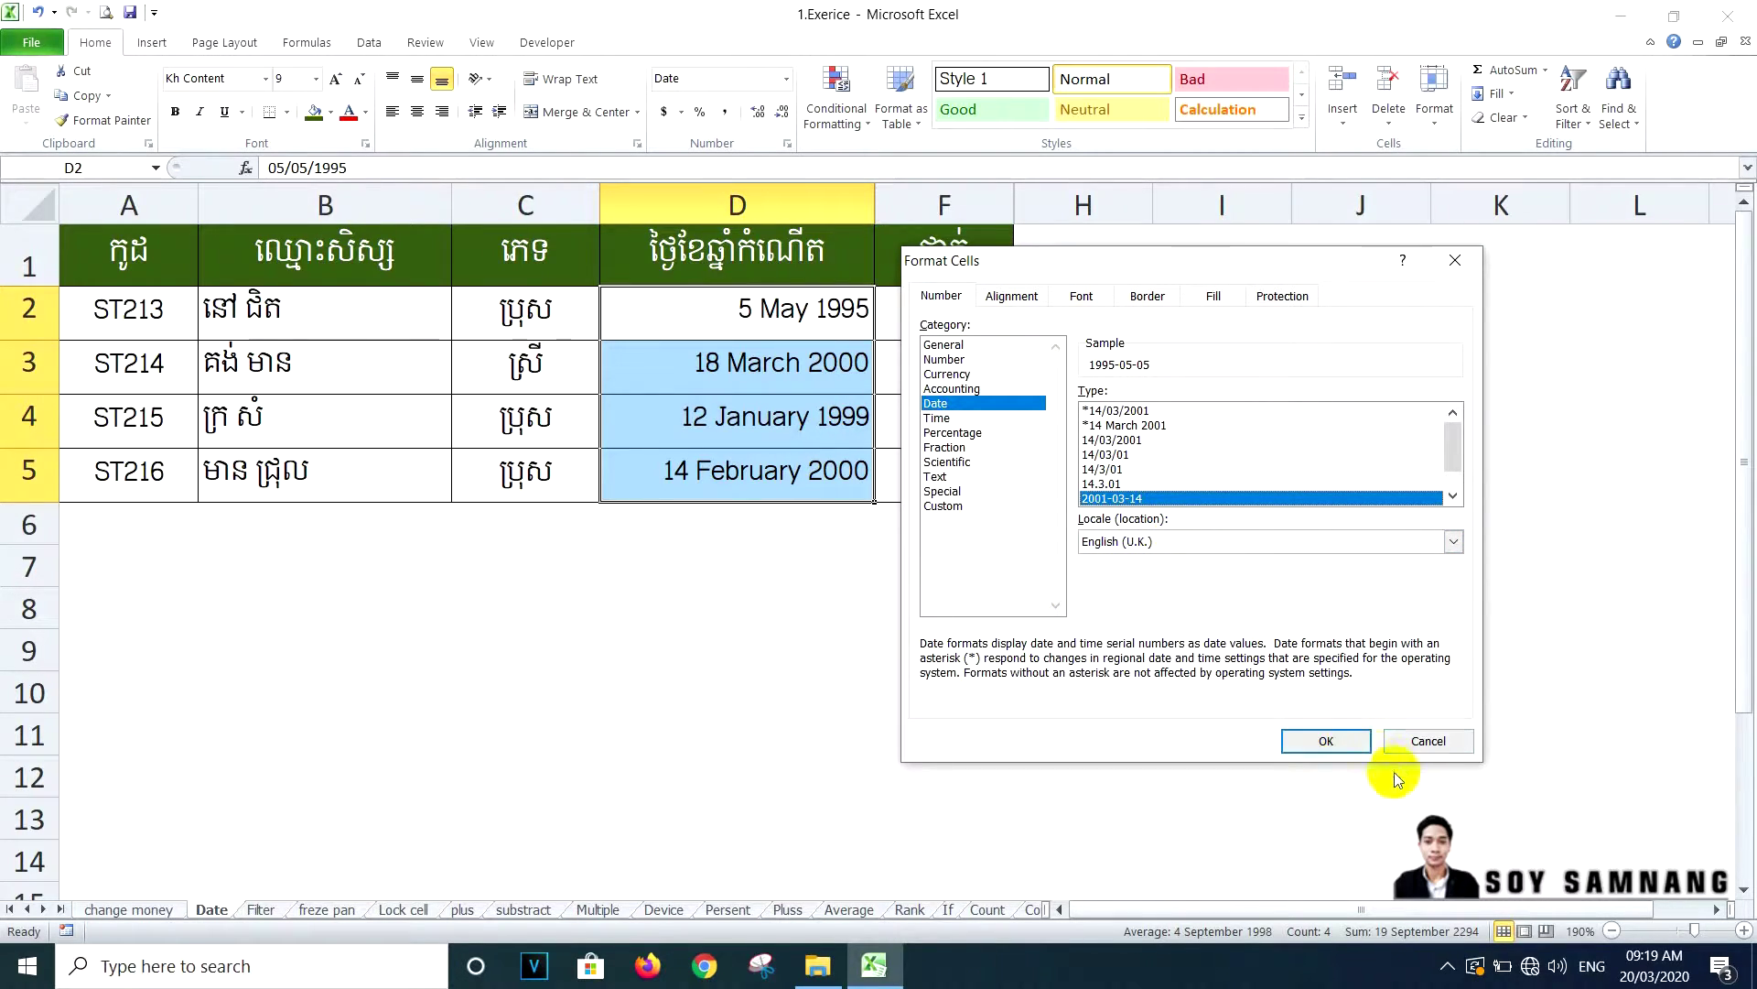
left_click(1330, 740)
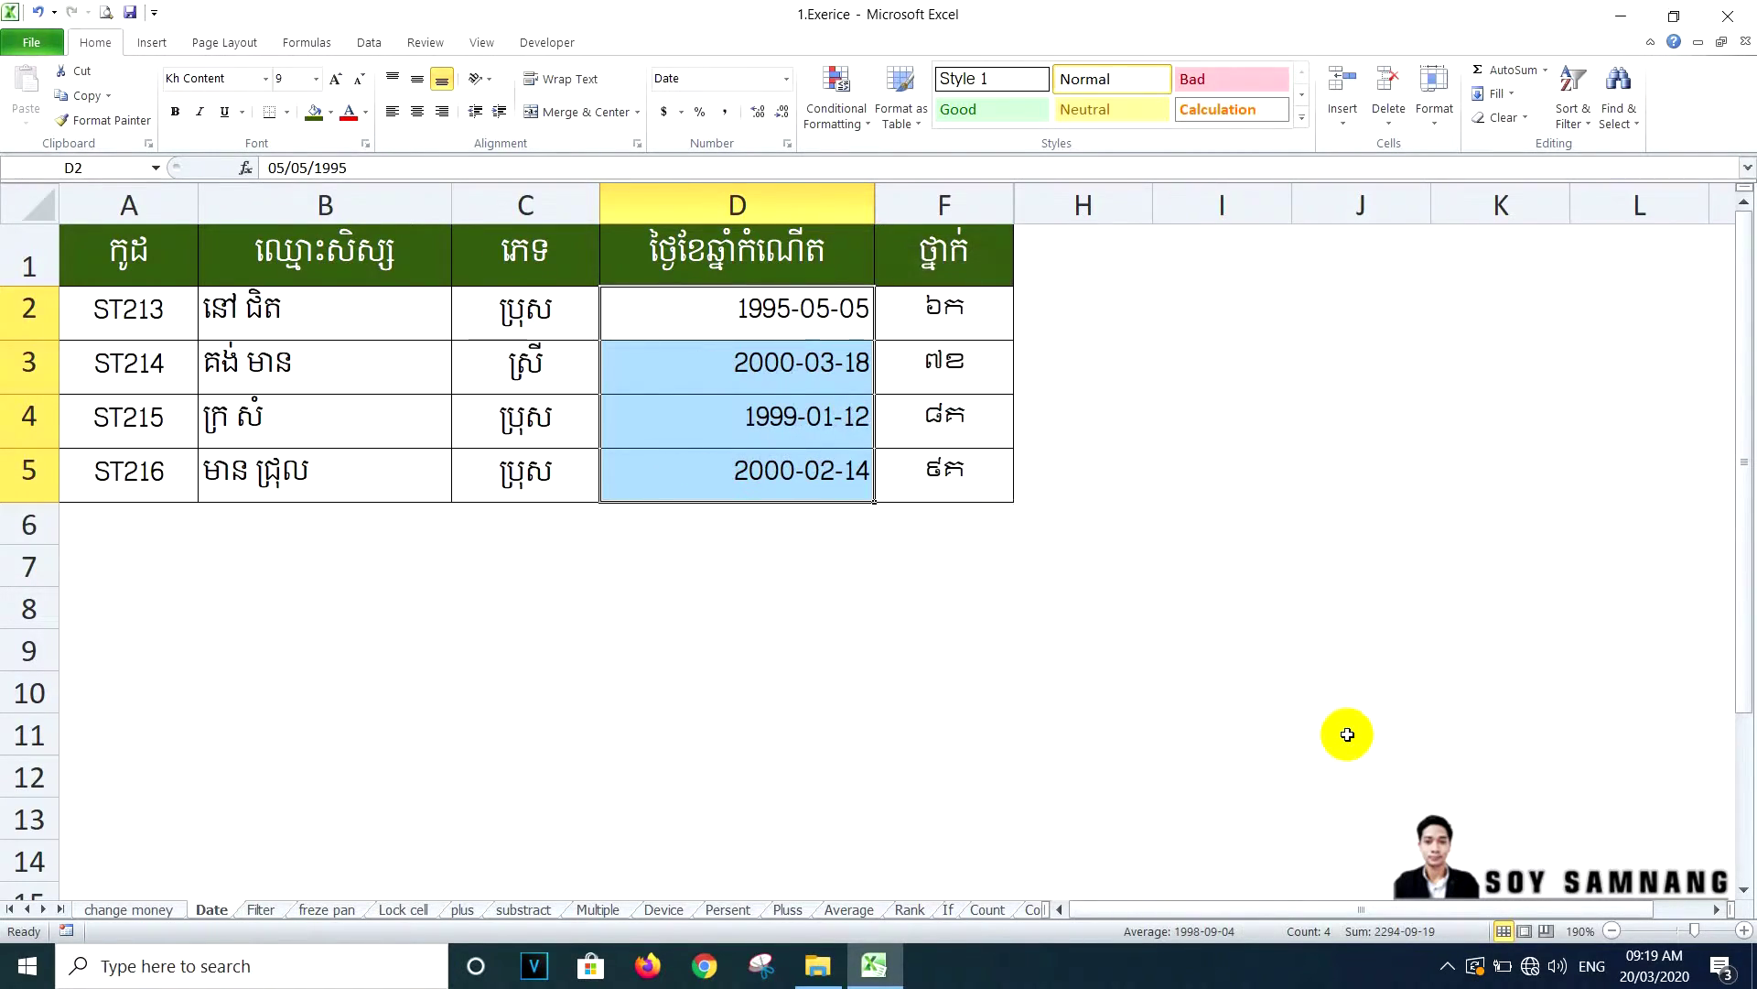
left_click(800, 302)
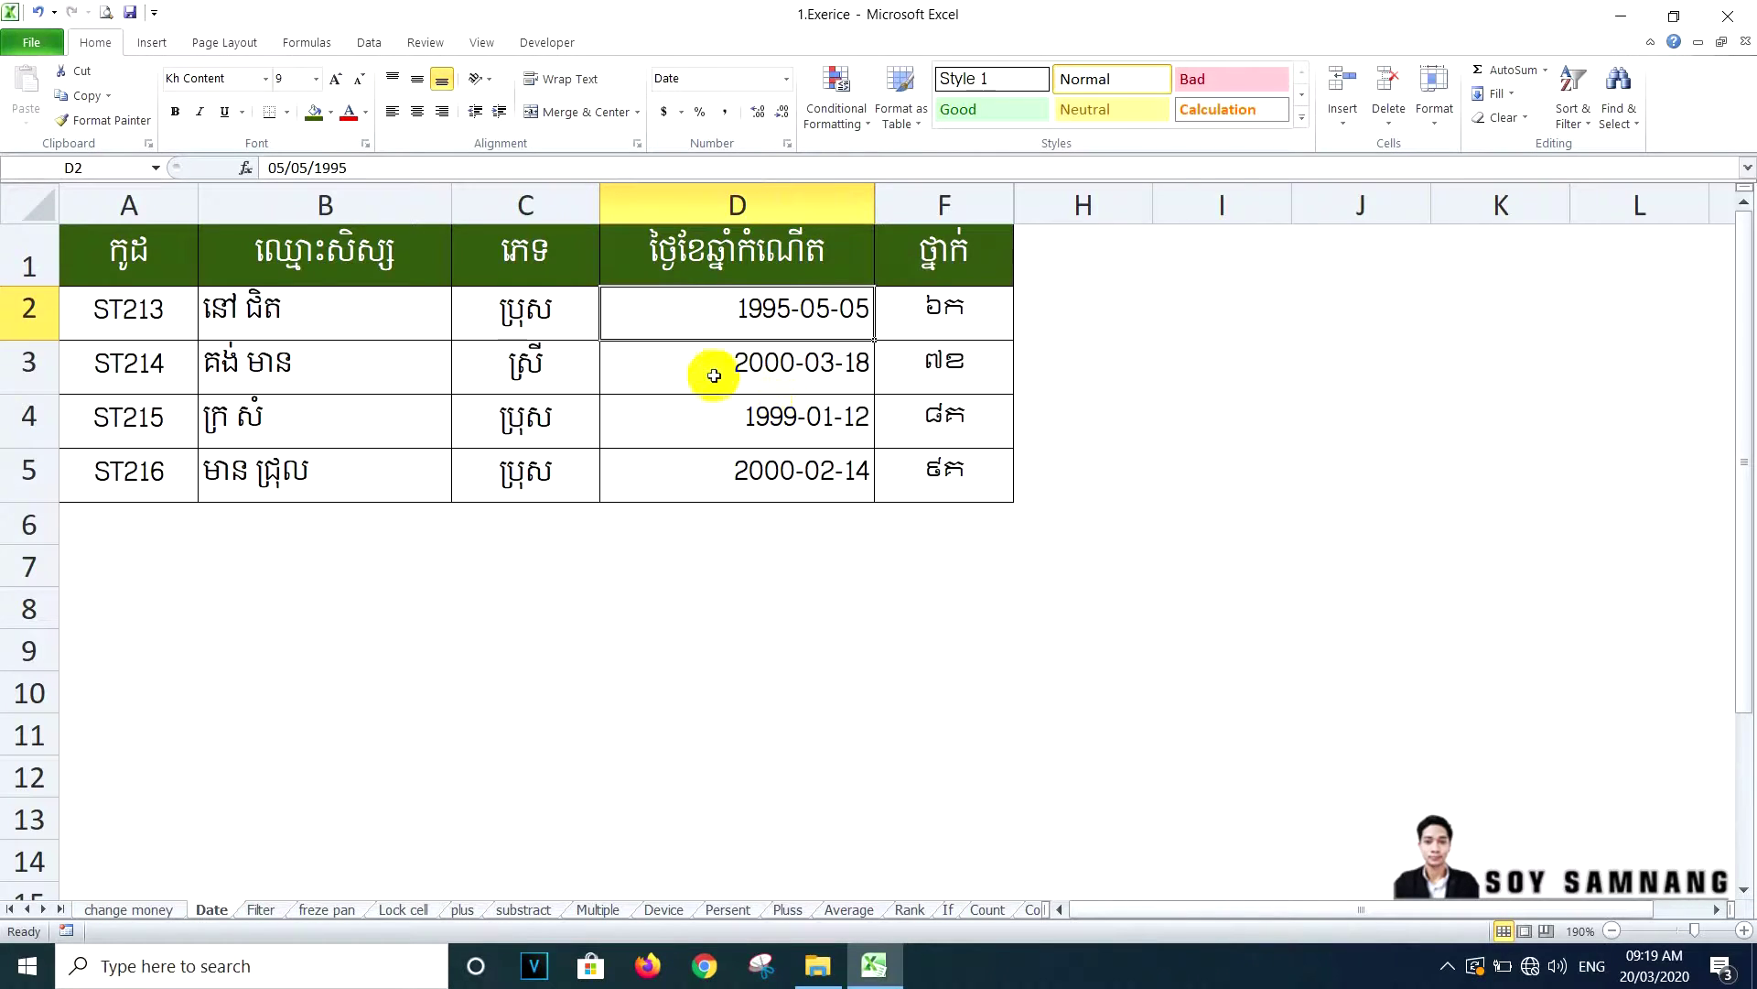
mouse_move(1653, 965)
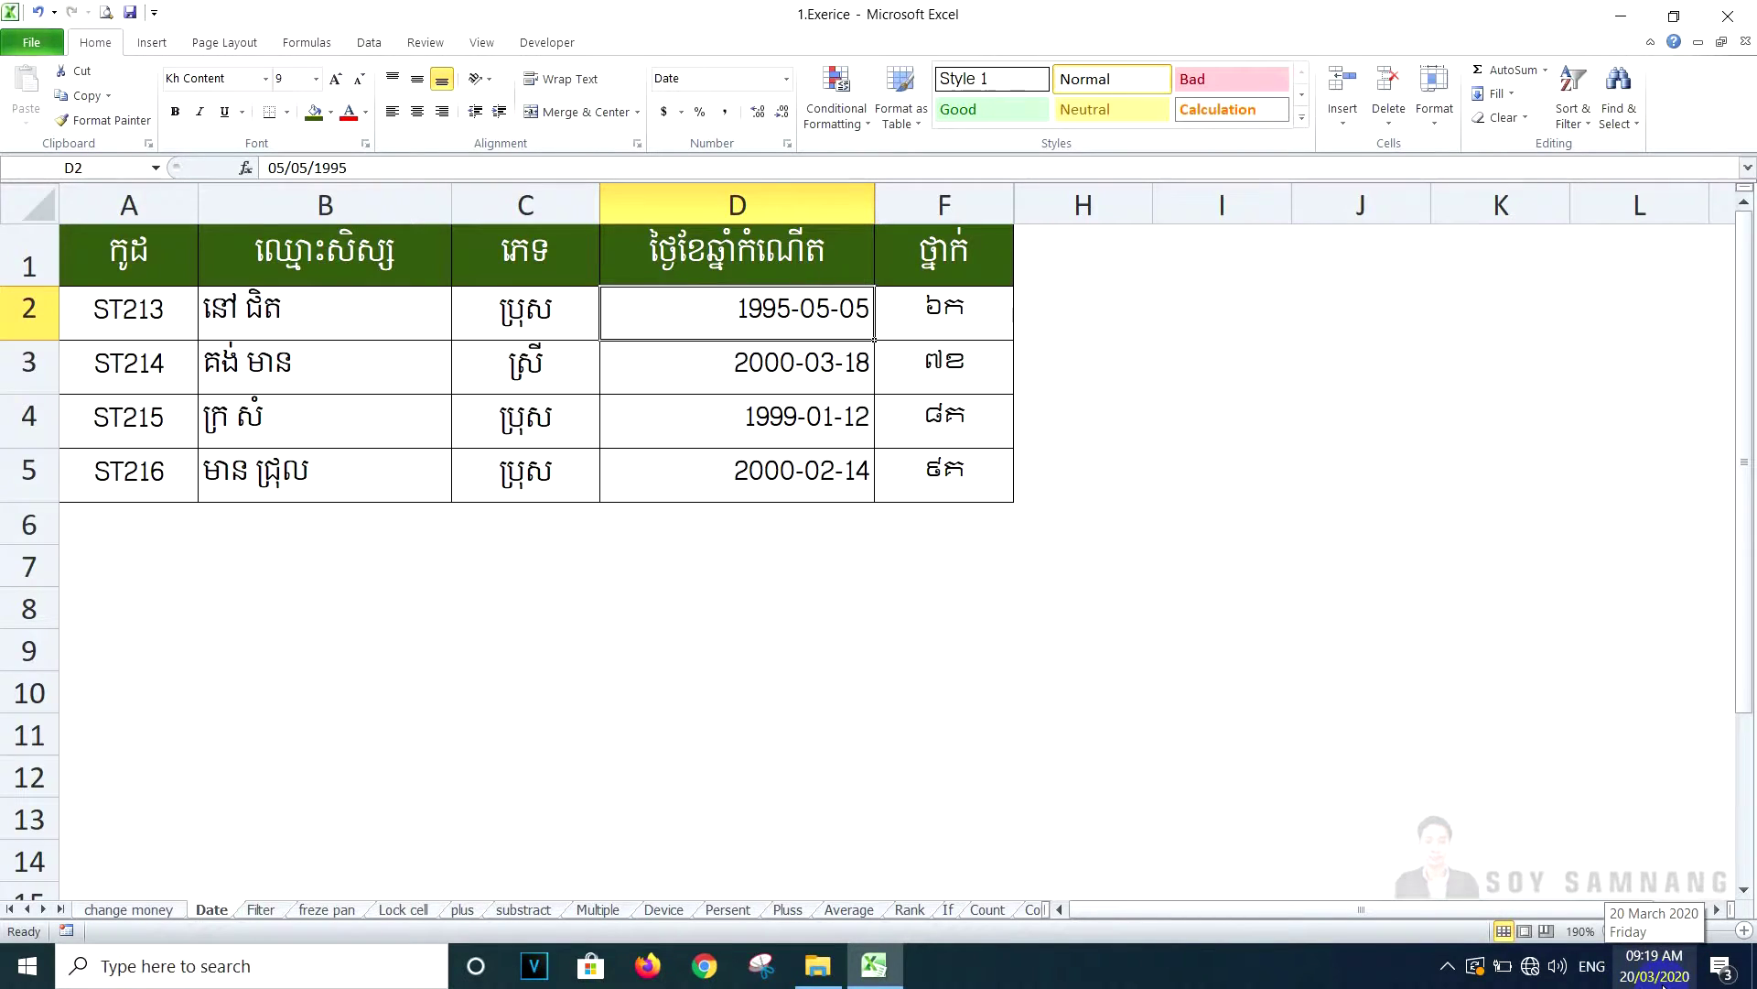
Reselect D2:D5 and open Format Cells' Custom category, selecting the yyyy-mm-dd;@ code
left_click_drag(667, 329, 741, 494)
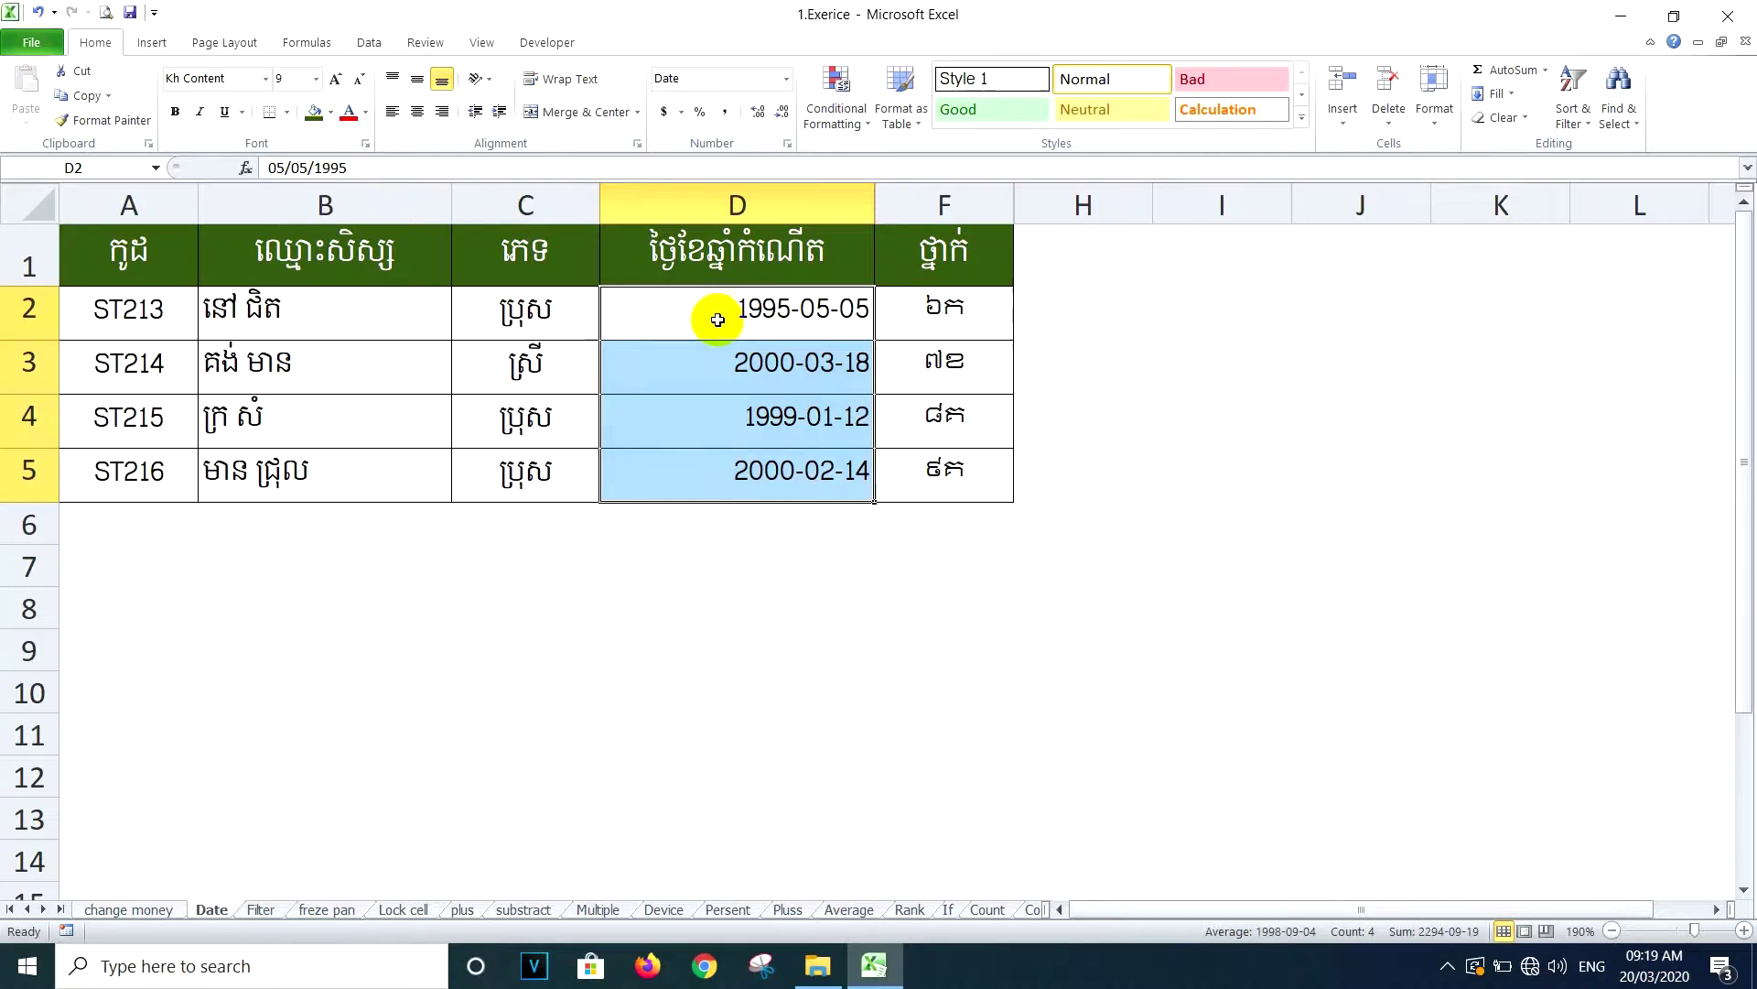
left_click_drag(718, 319, 706, 470)
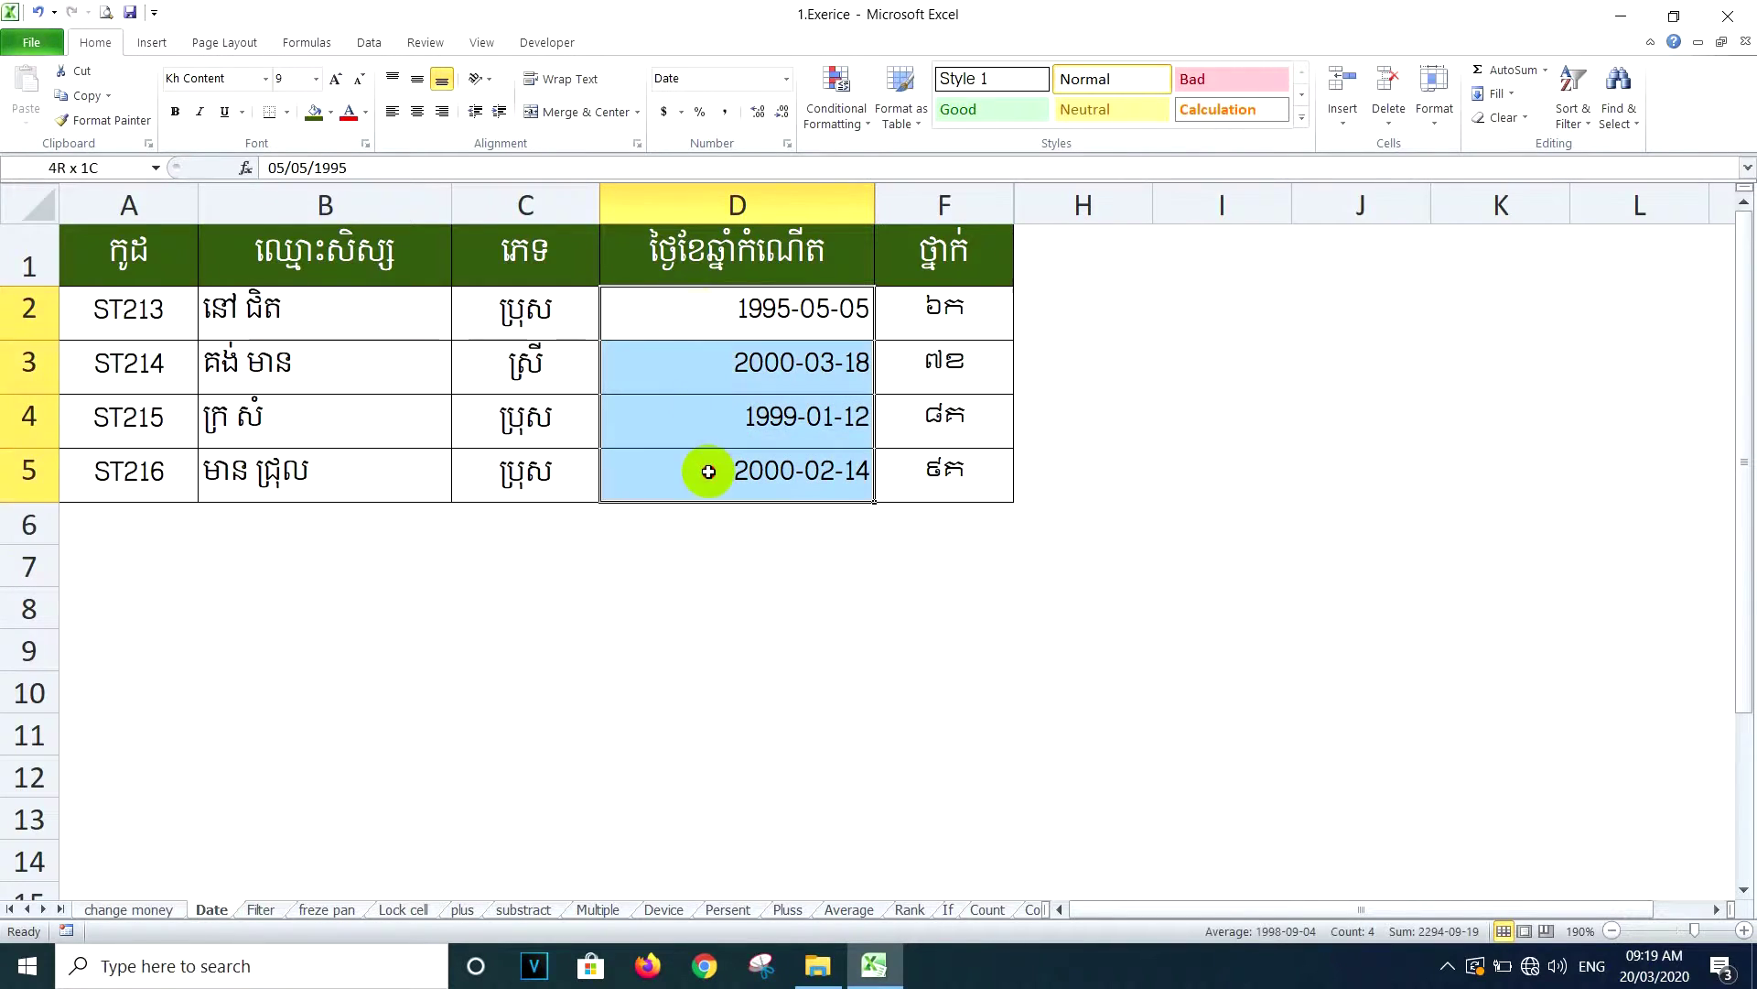
left_click(787, 83)
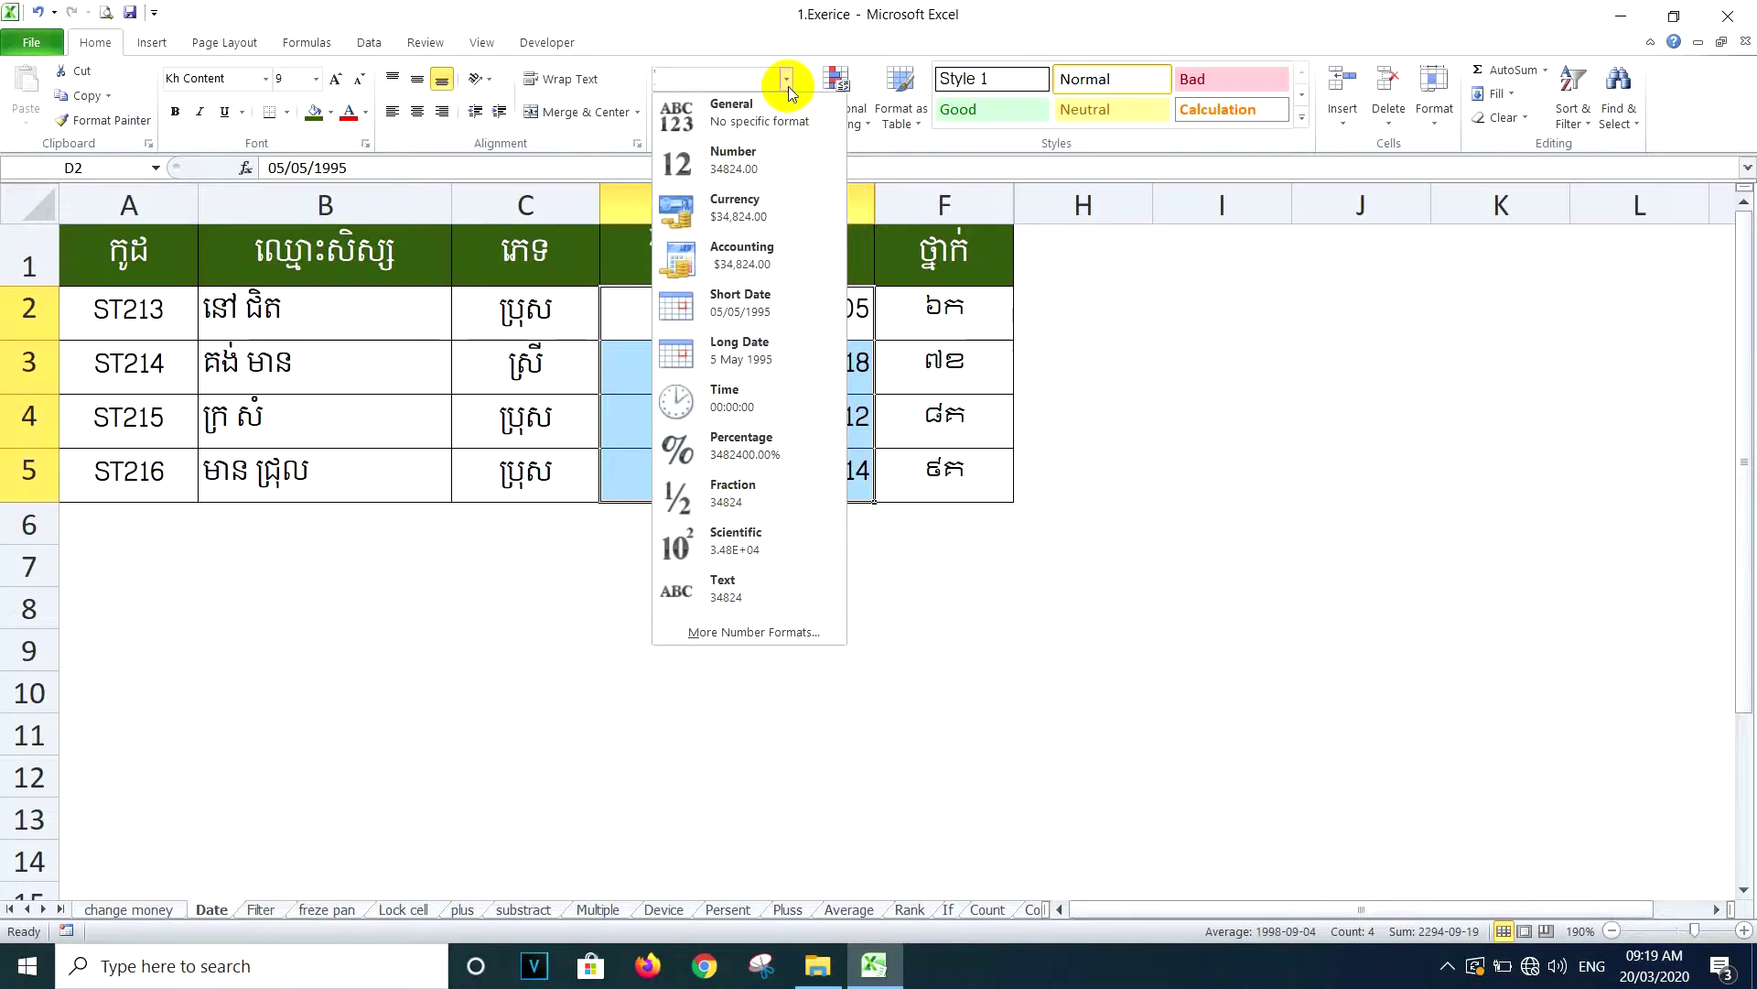
left_click(781, 633)
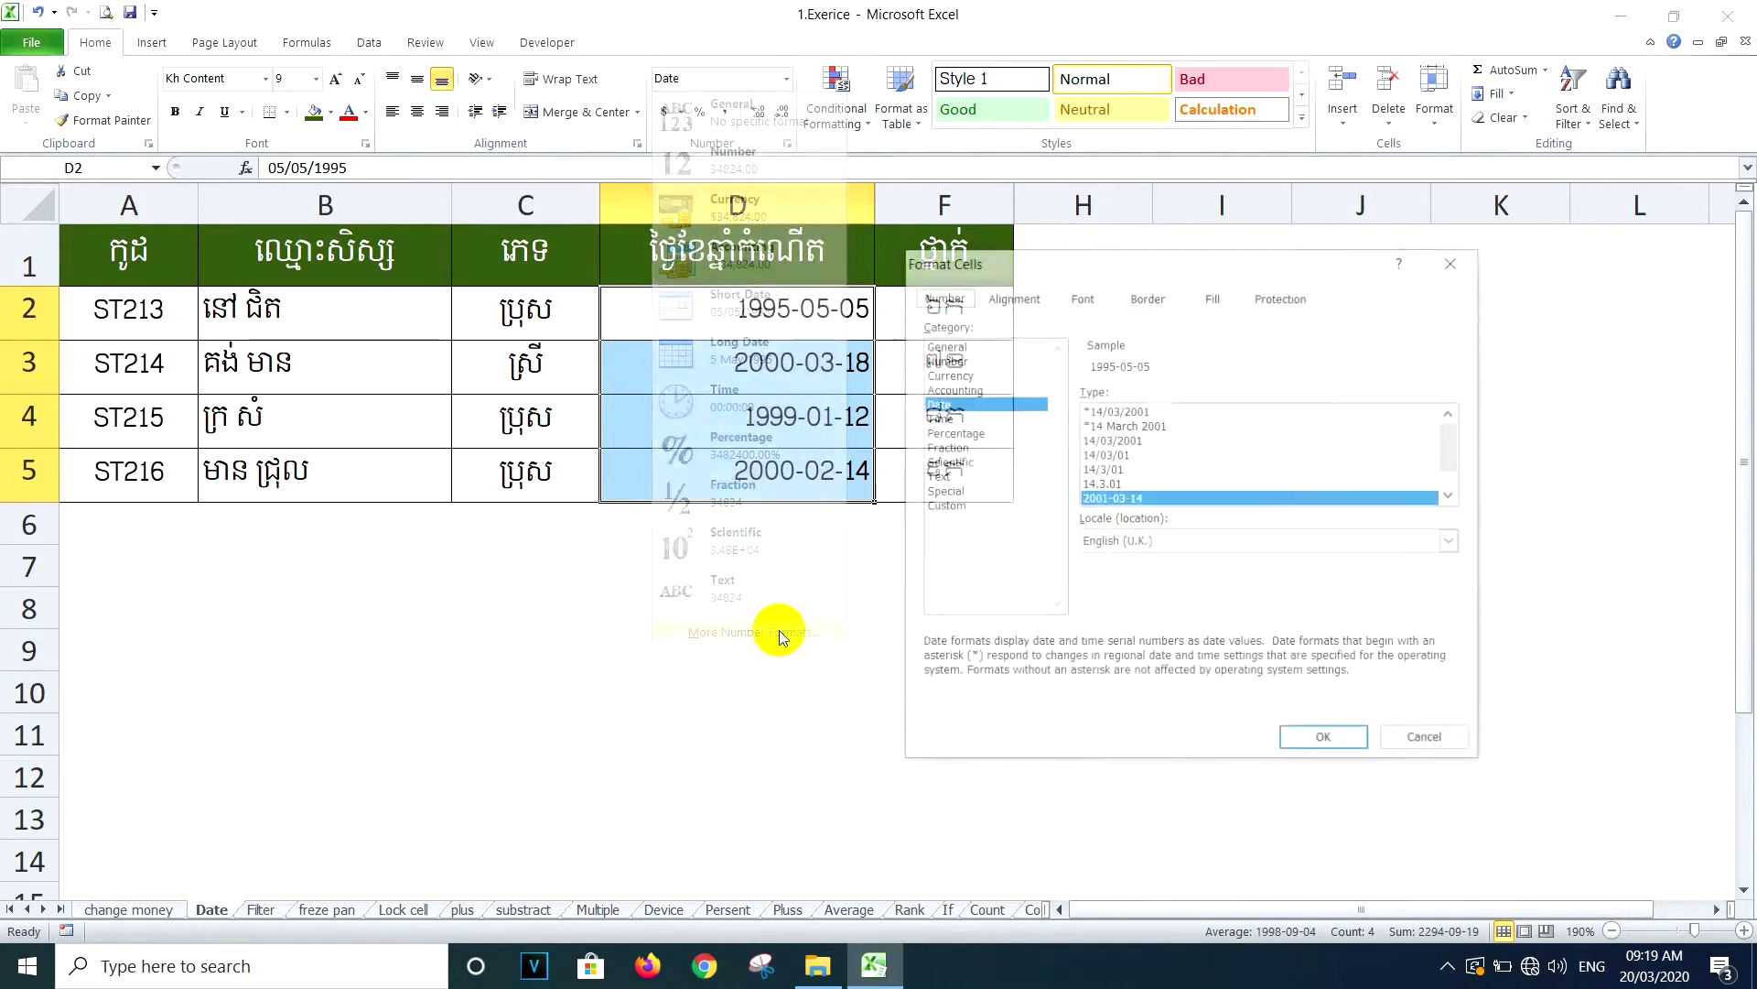
left_click_drag(1089, 260, 1176, 245)
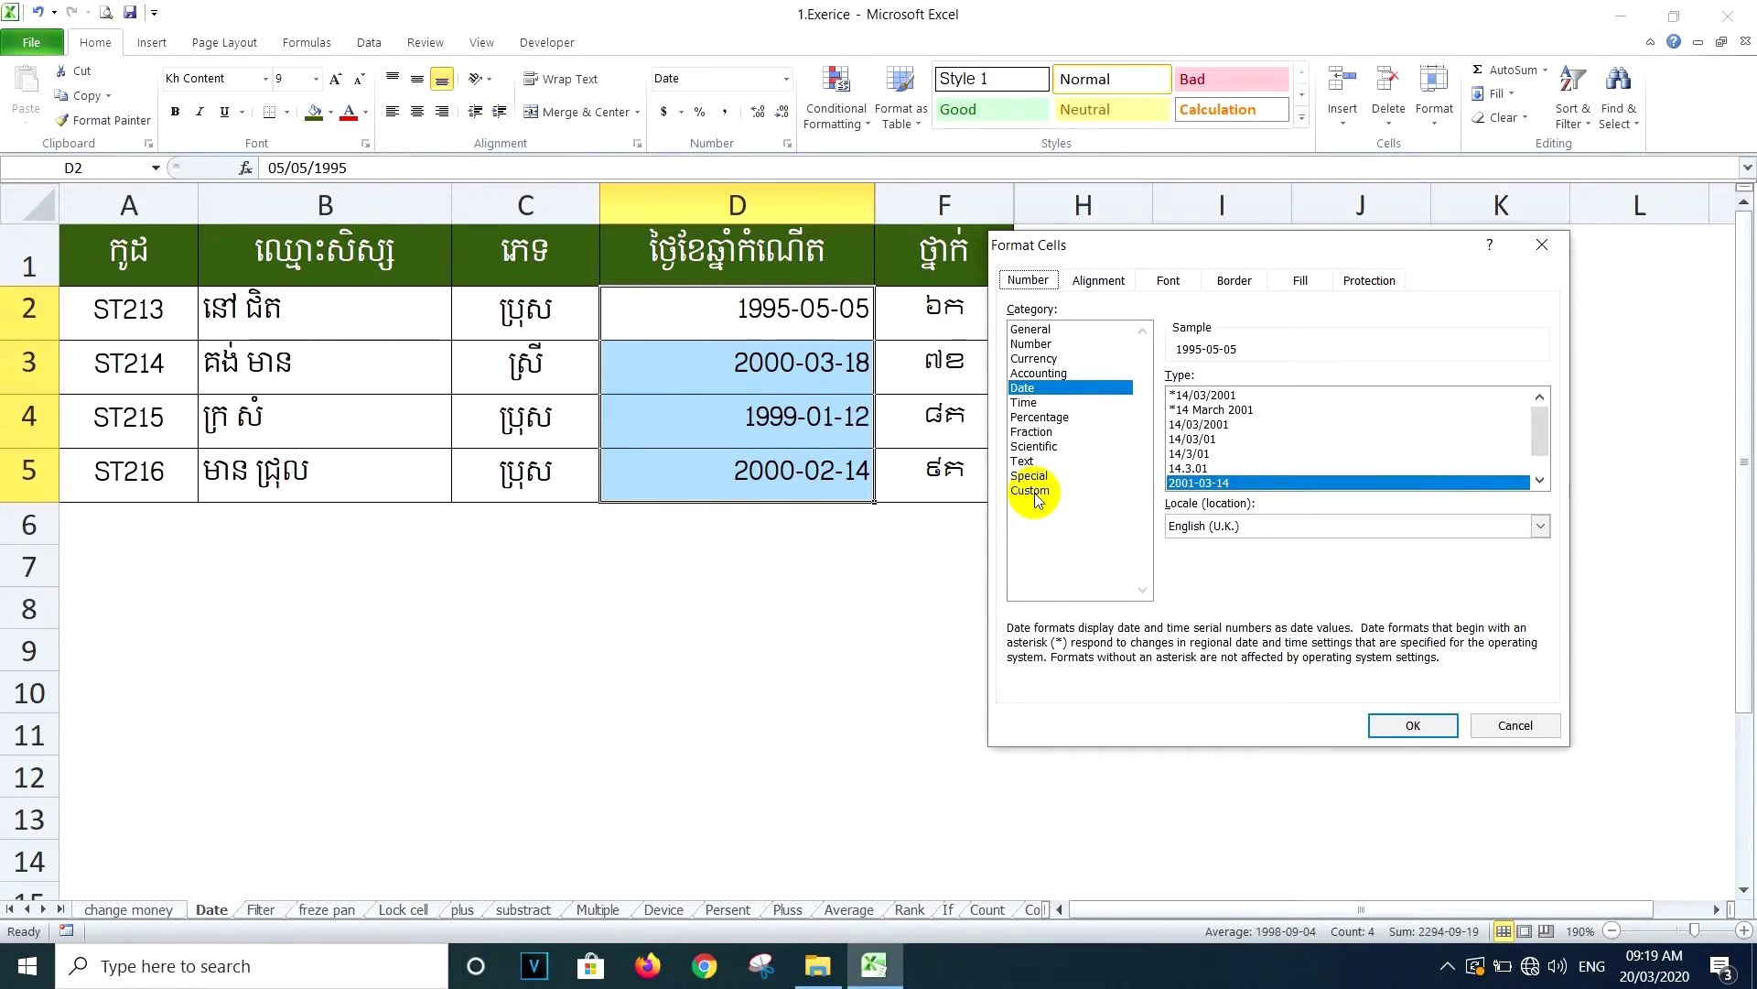
left_click(1032, 491)
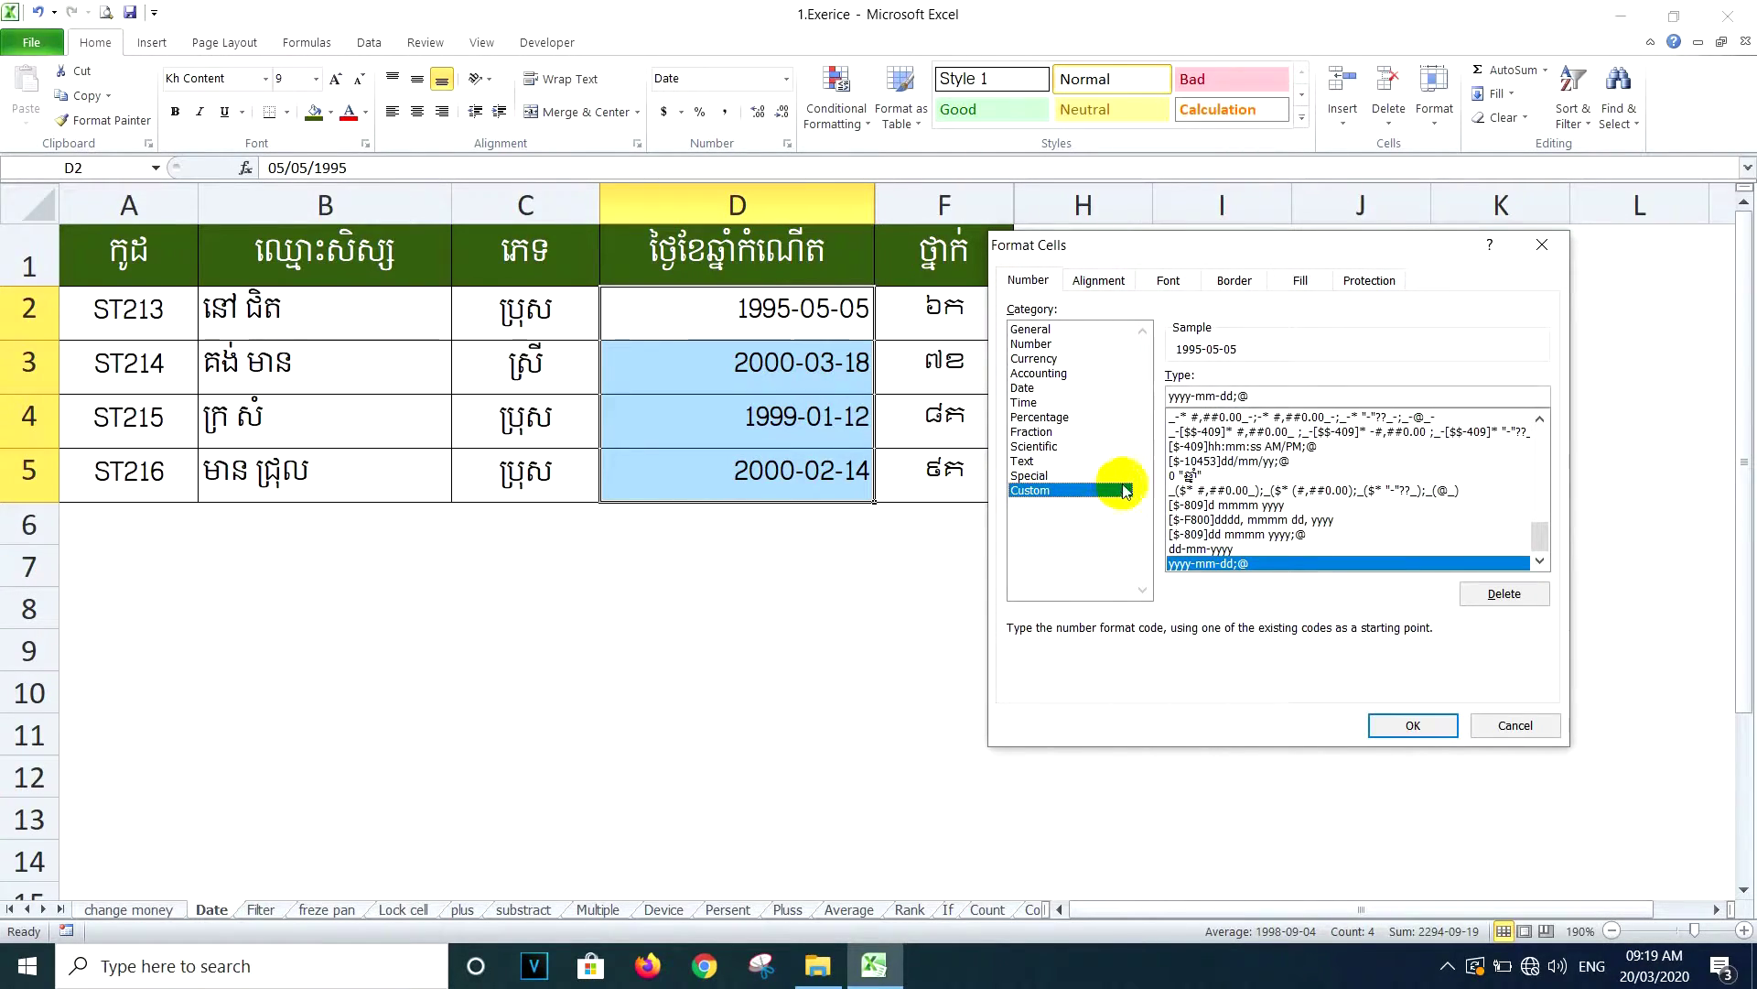
left_click_drag(1252, 395, 1181, 398)
Replace the format code with dddd-mmmm,yyyy, previewing as Friday-May,1995
key("BackSpace")
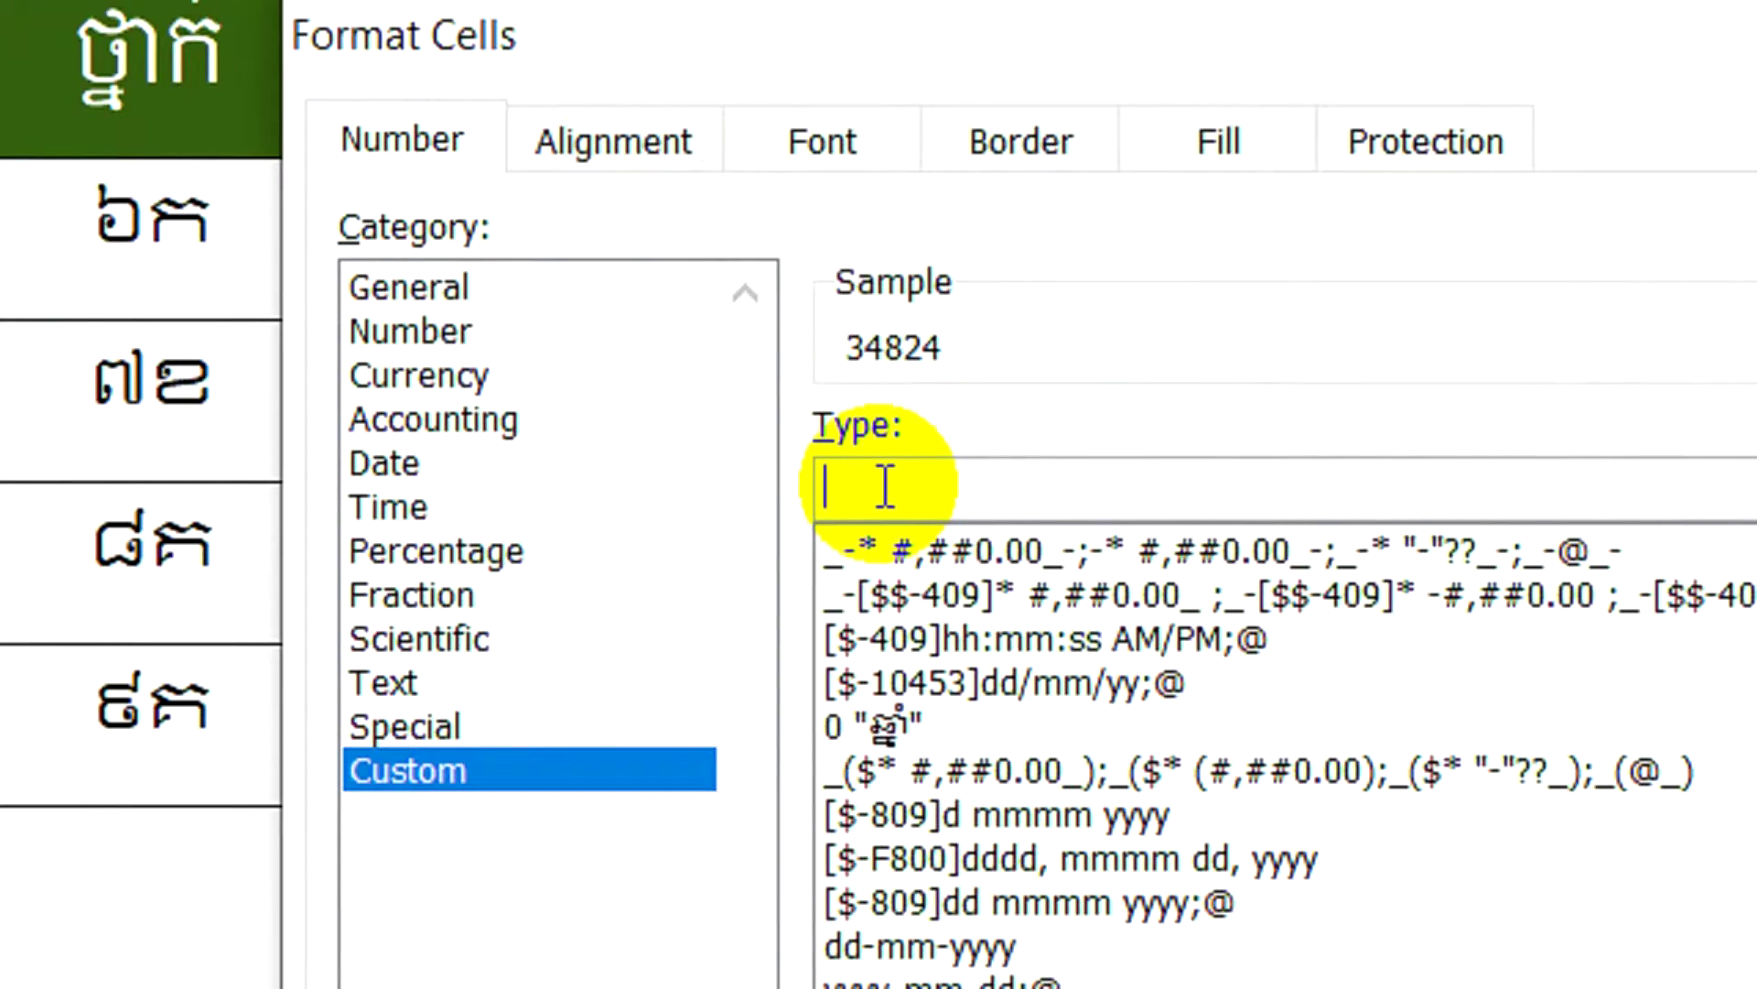
type("dd")
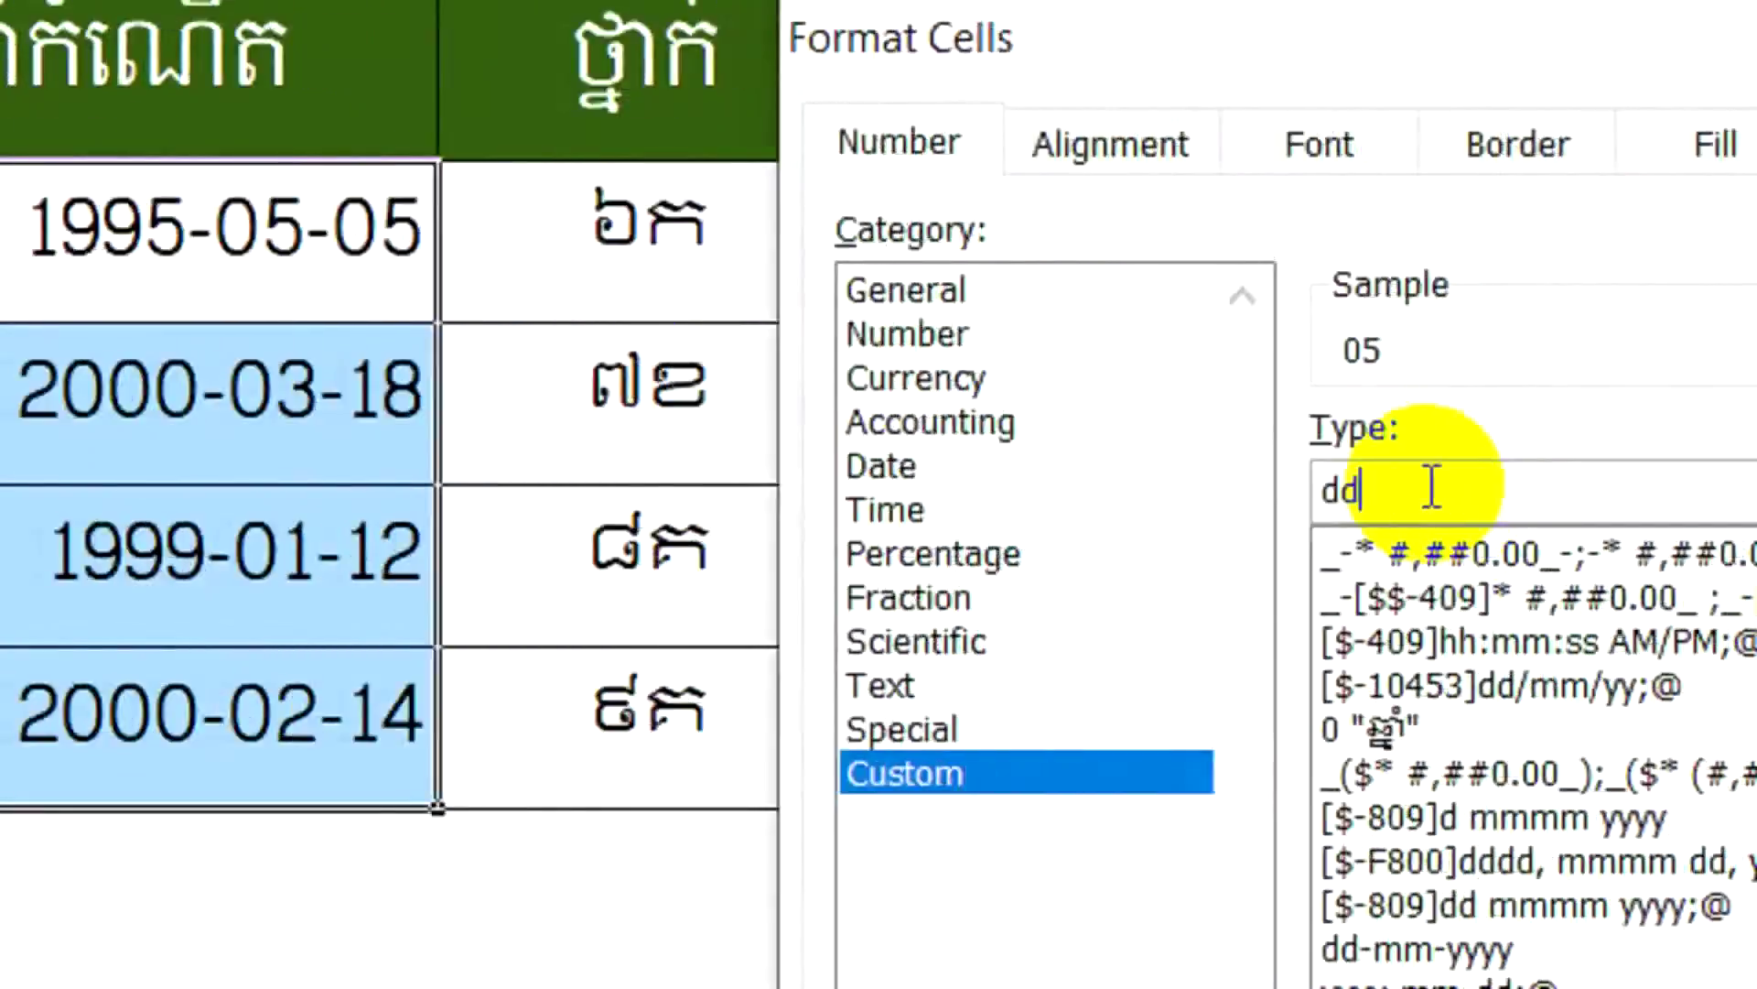
type("dd")
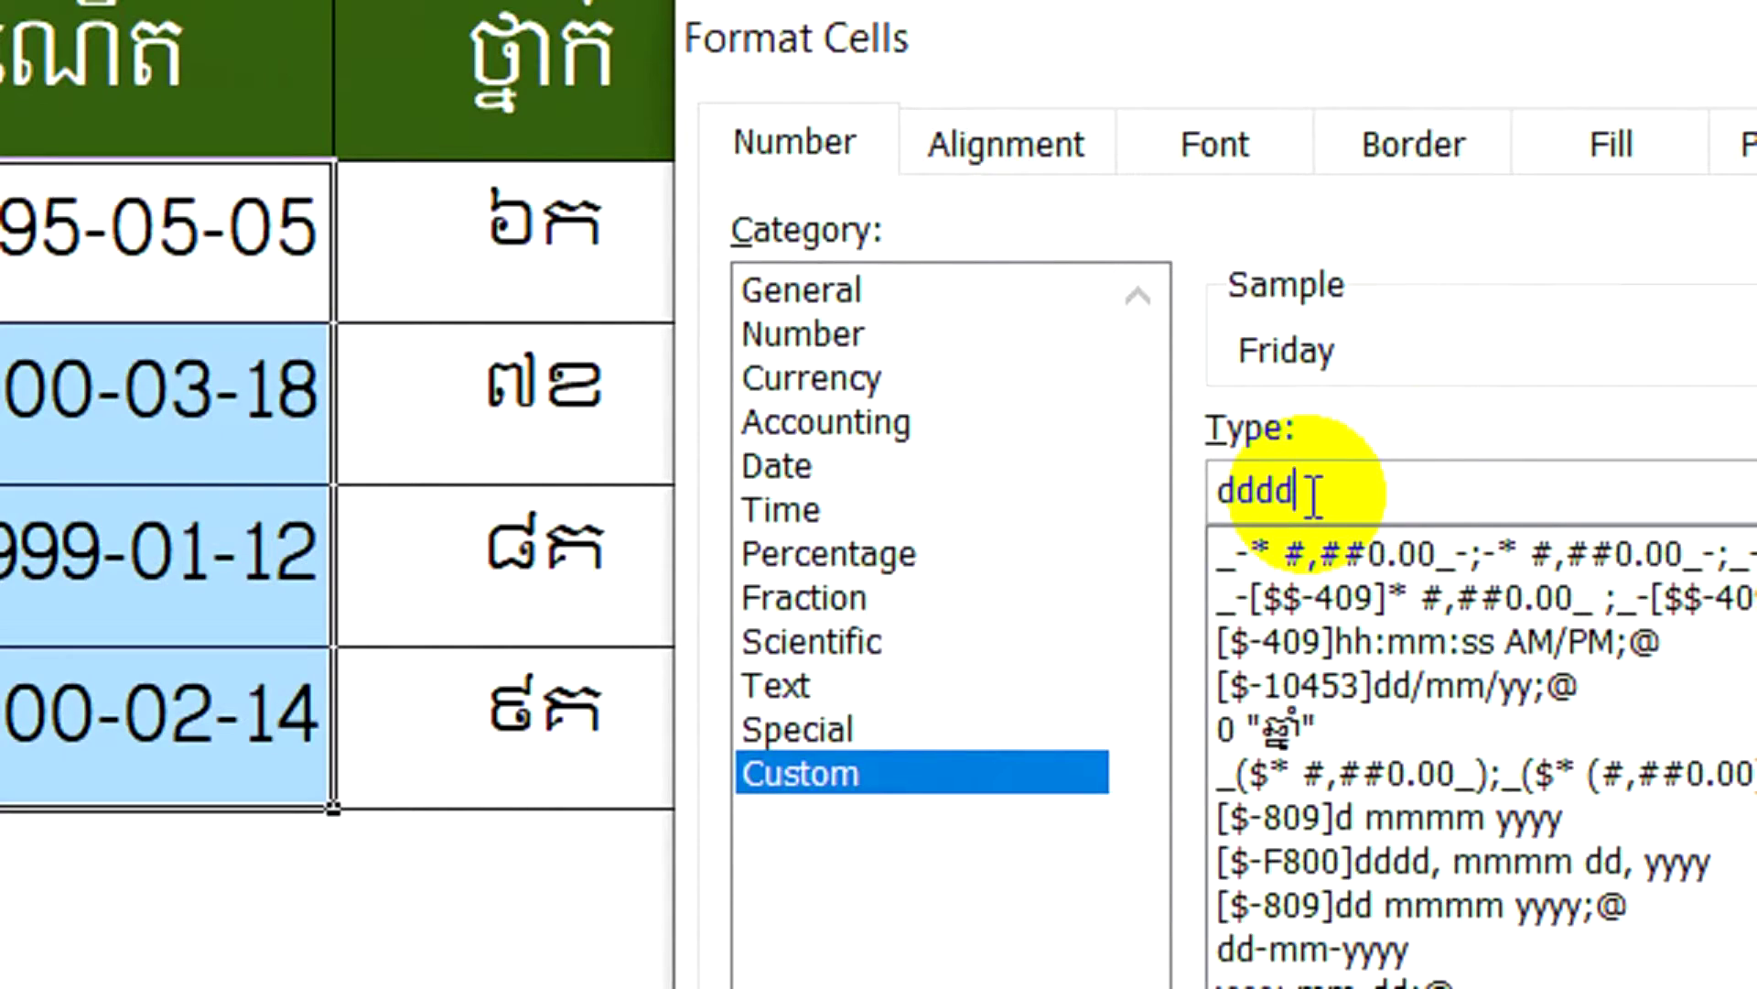
type("-")
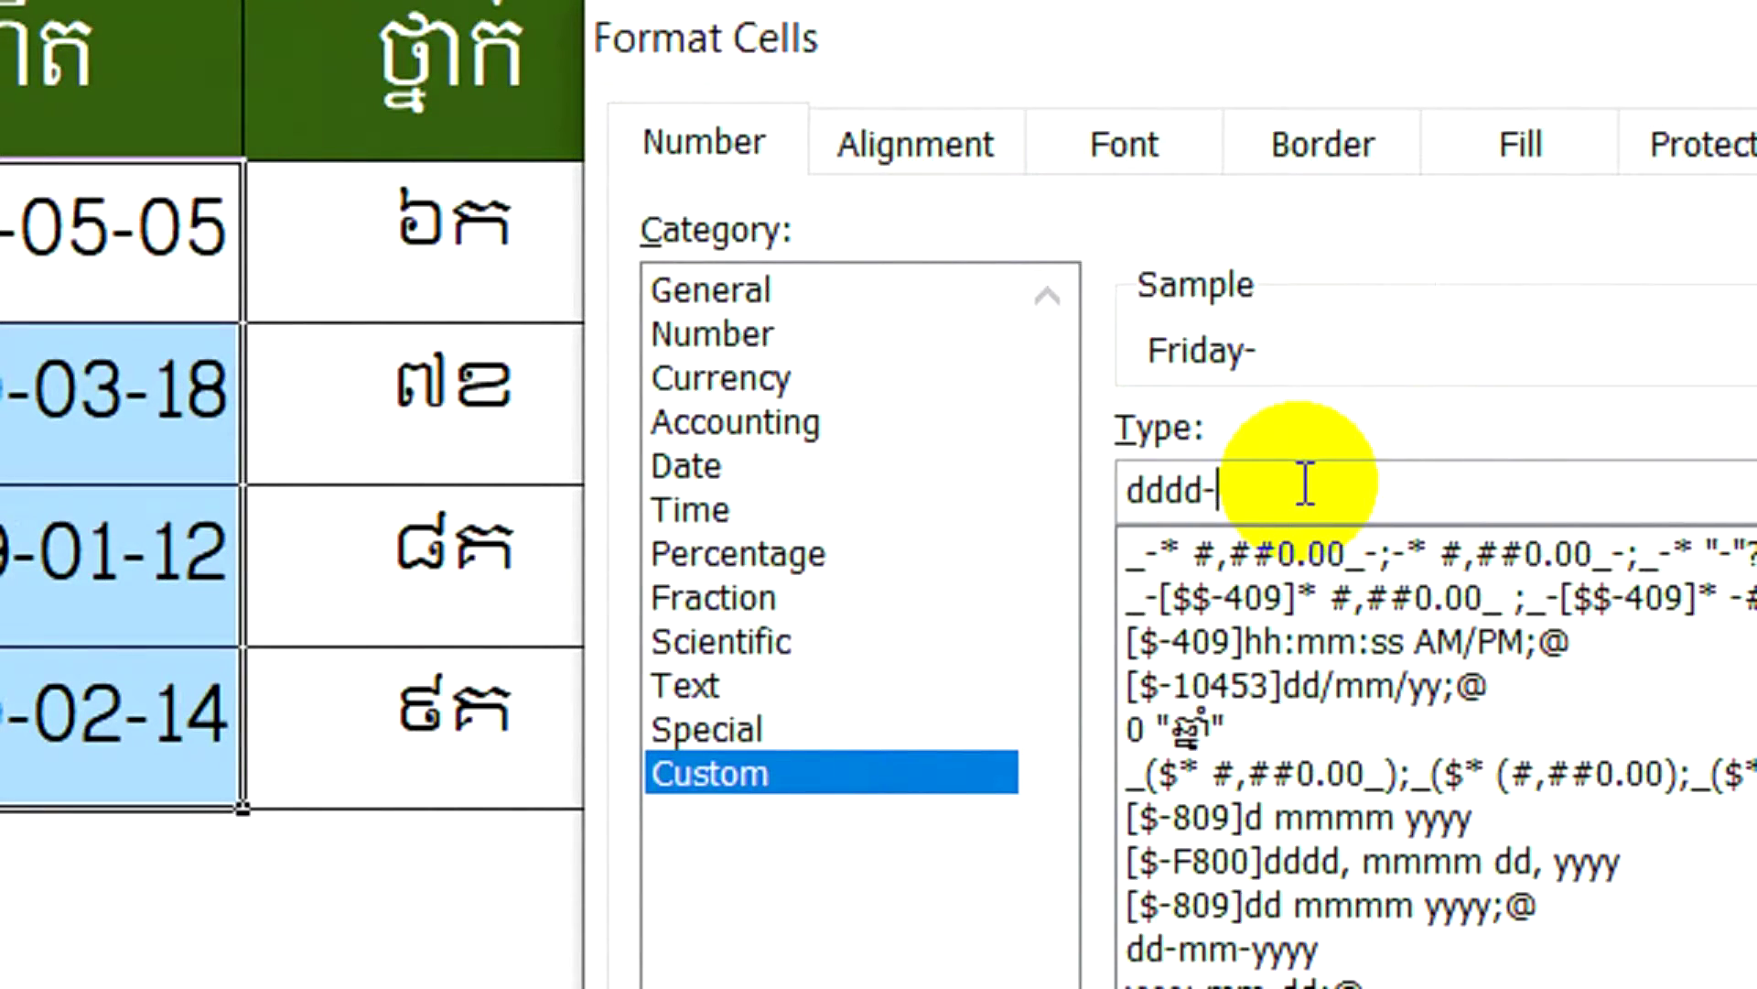
type("mm")
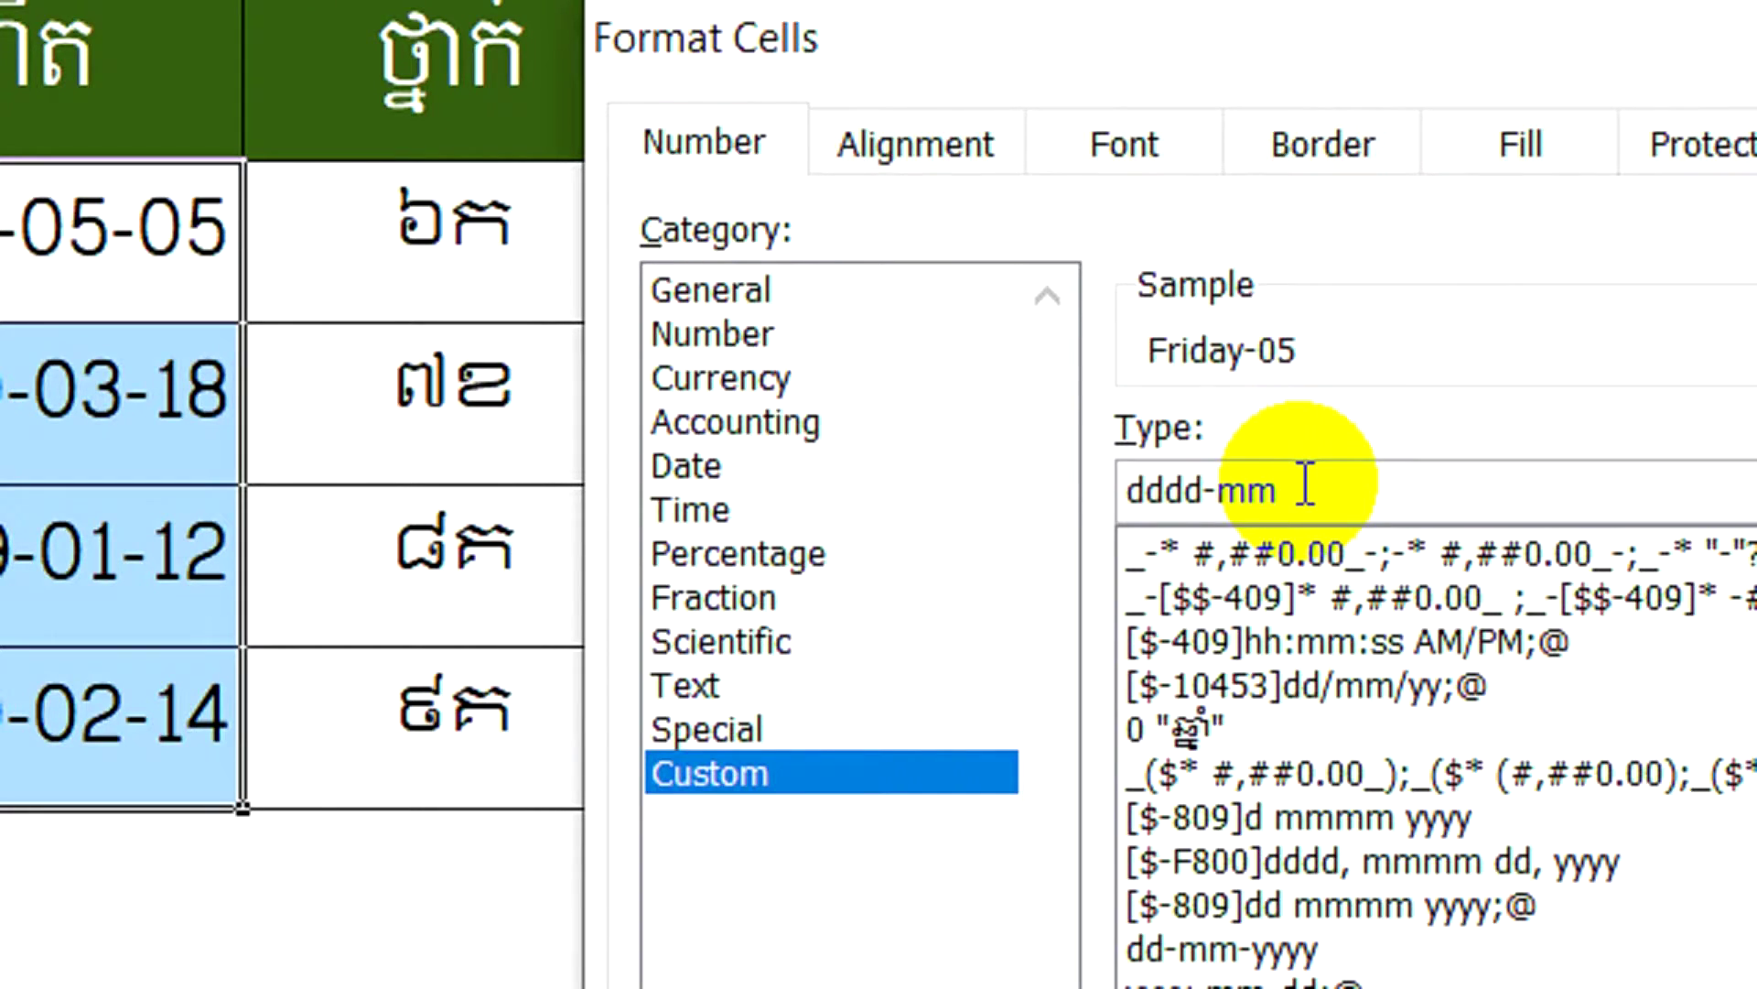
type("mm")
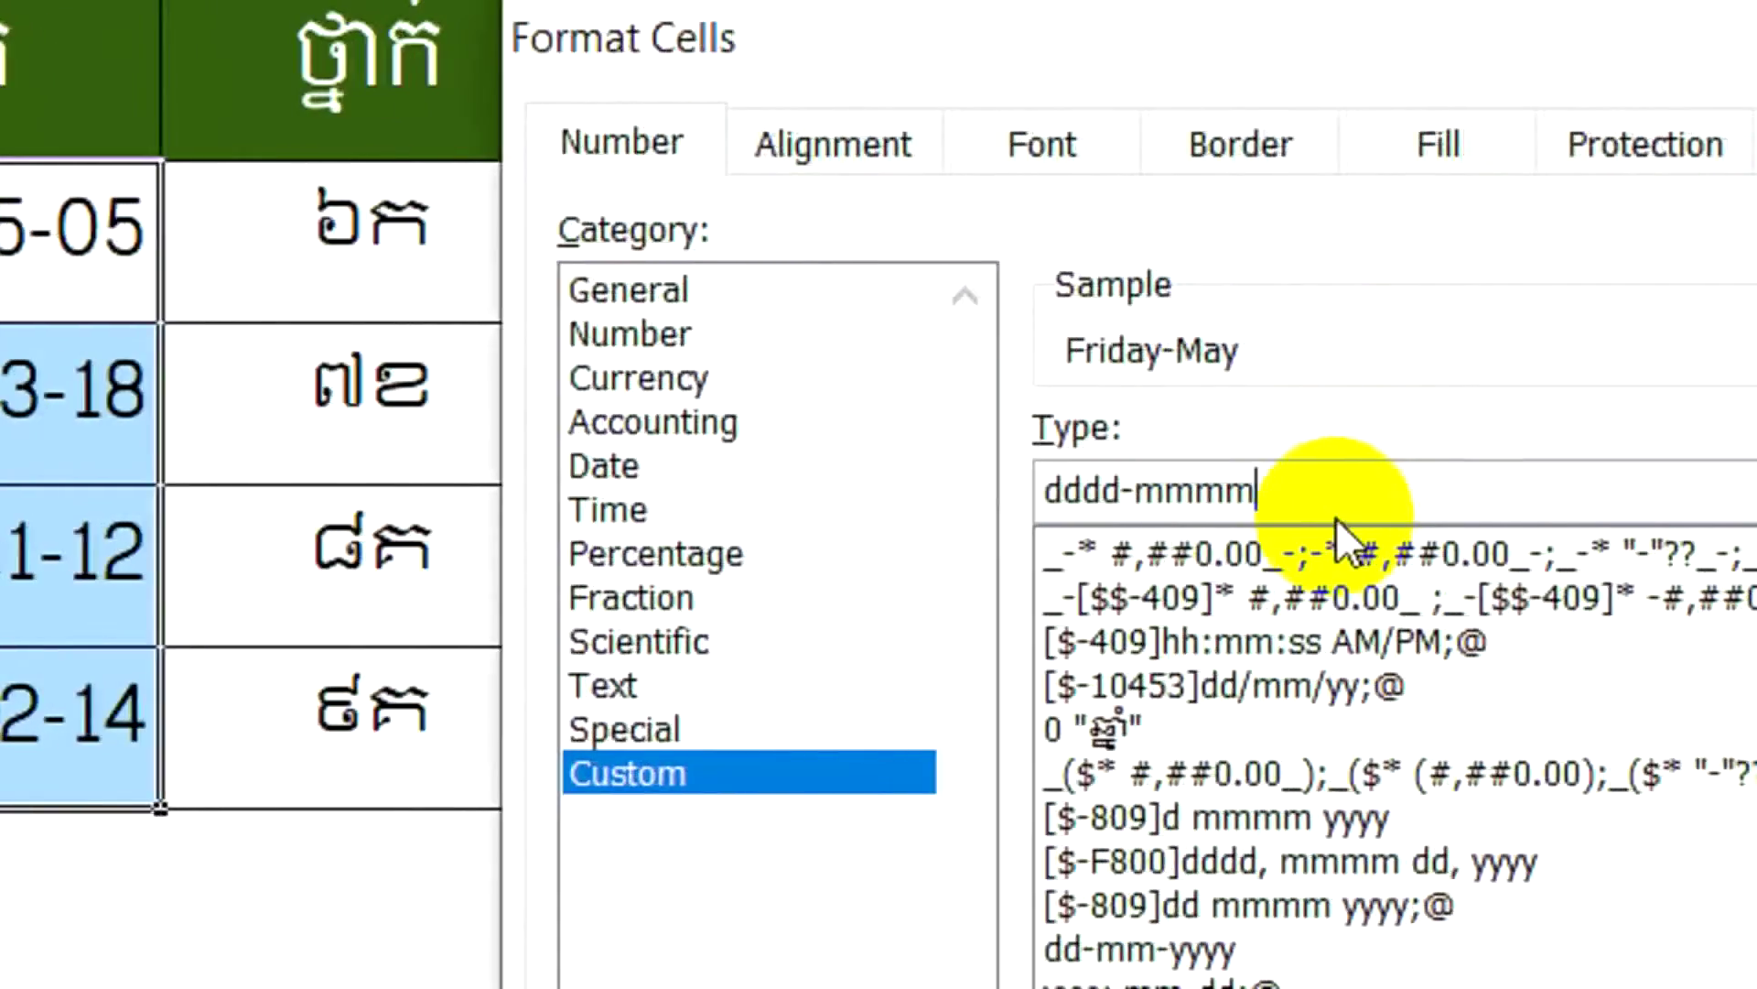
type(",")
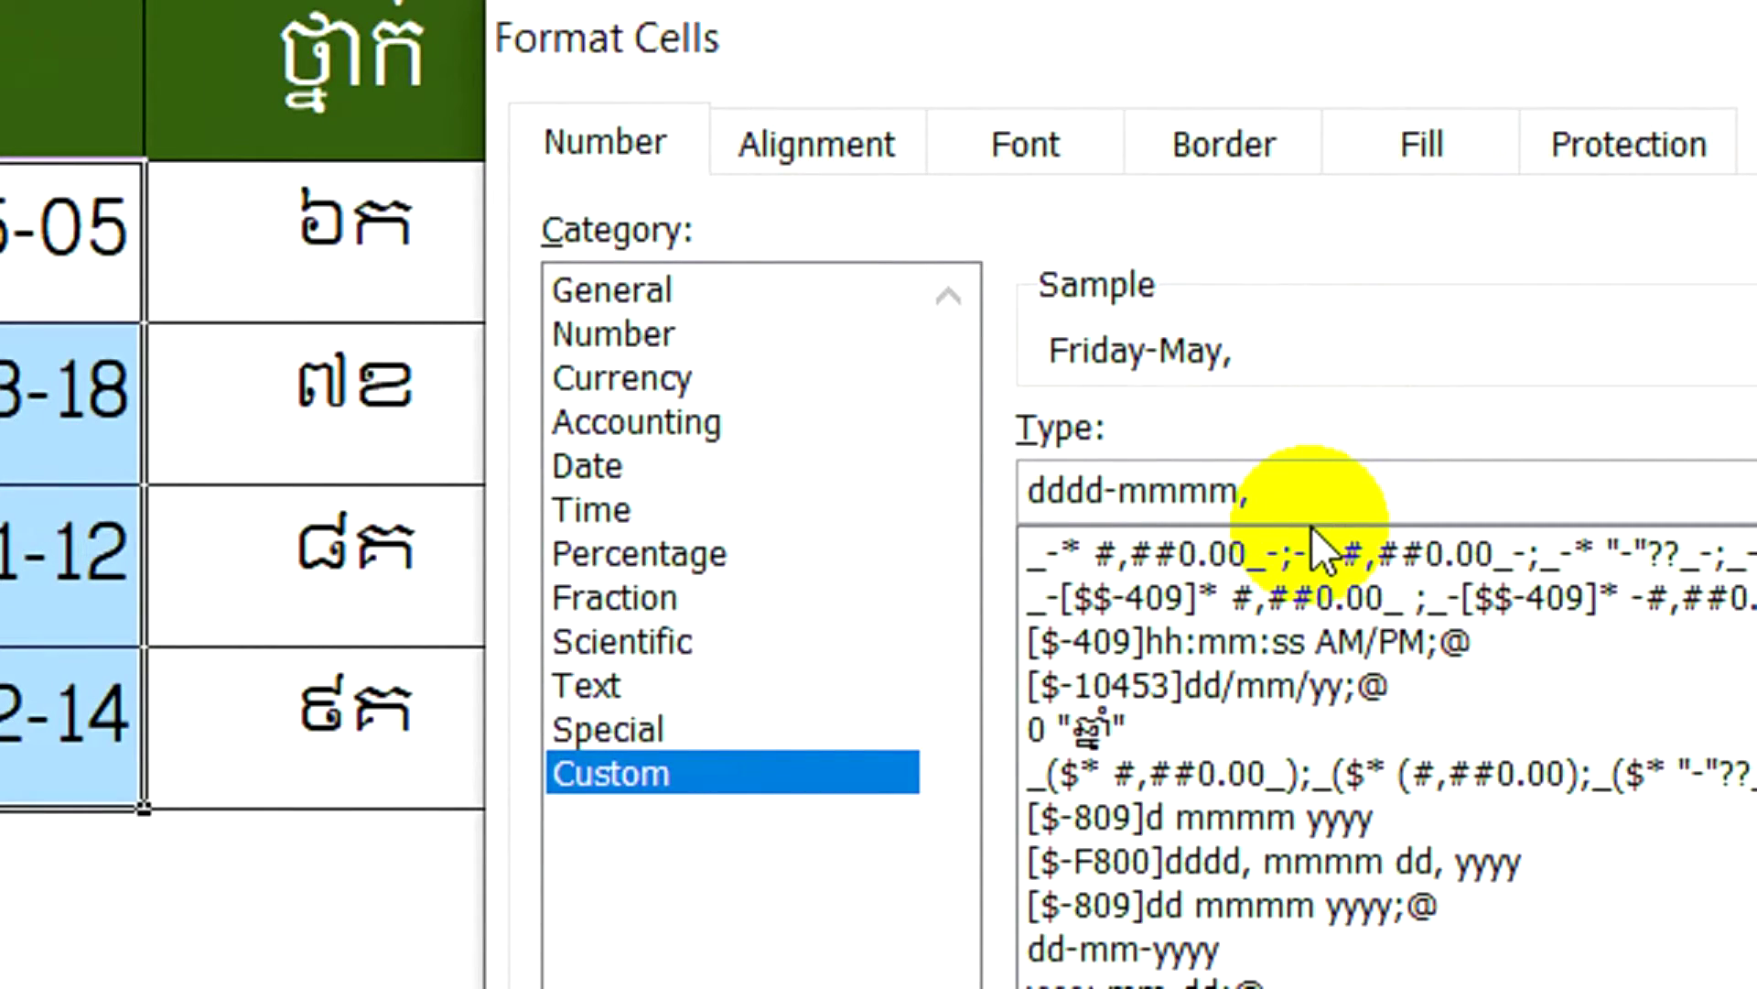
type("y")
type("yy")
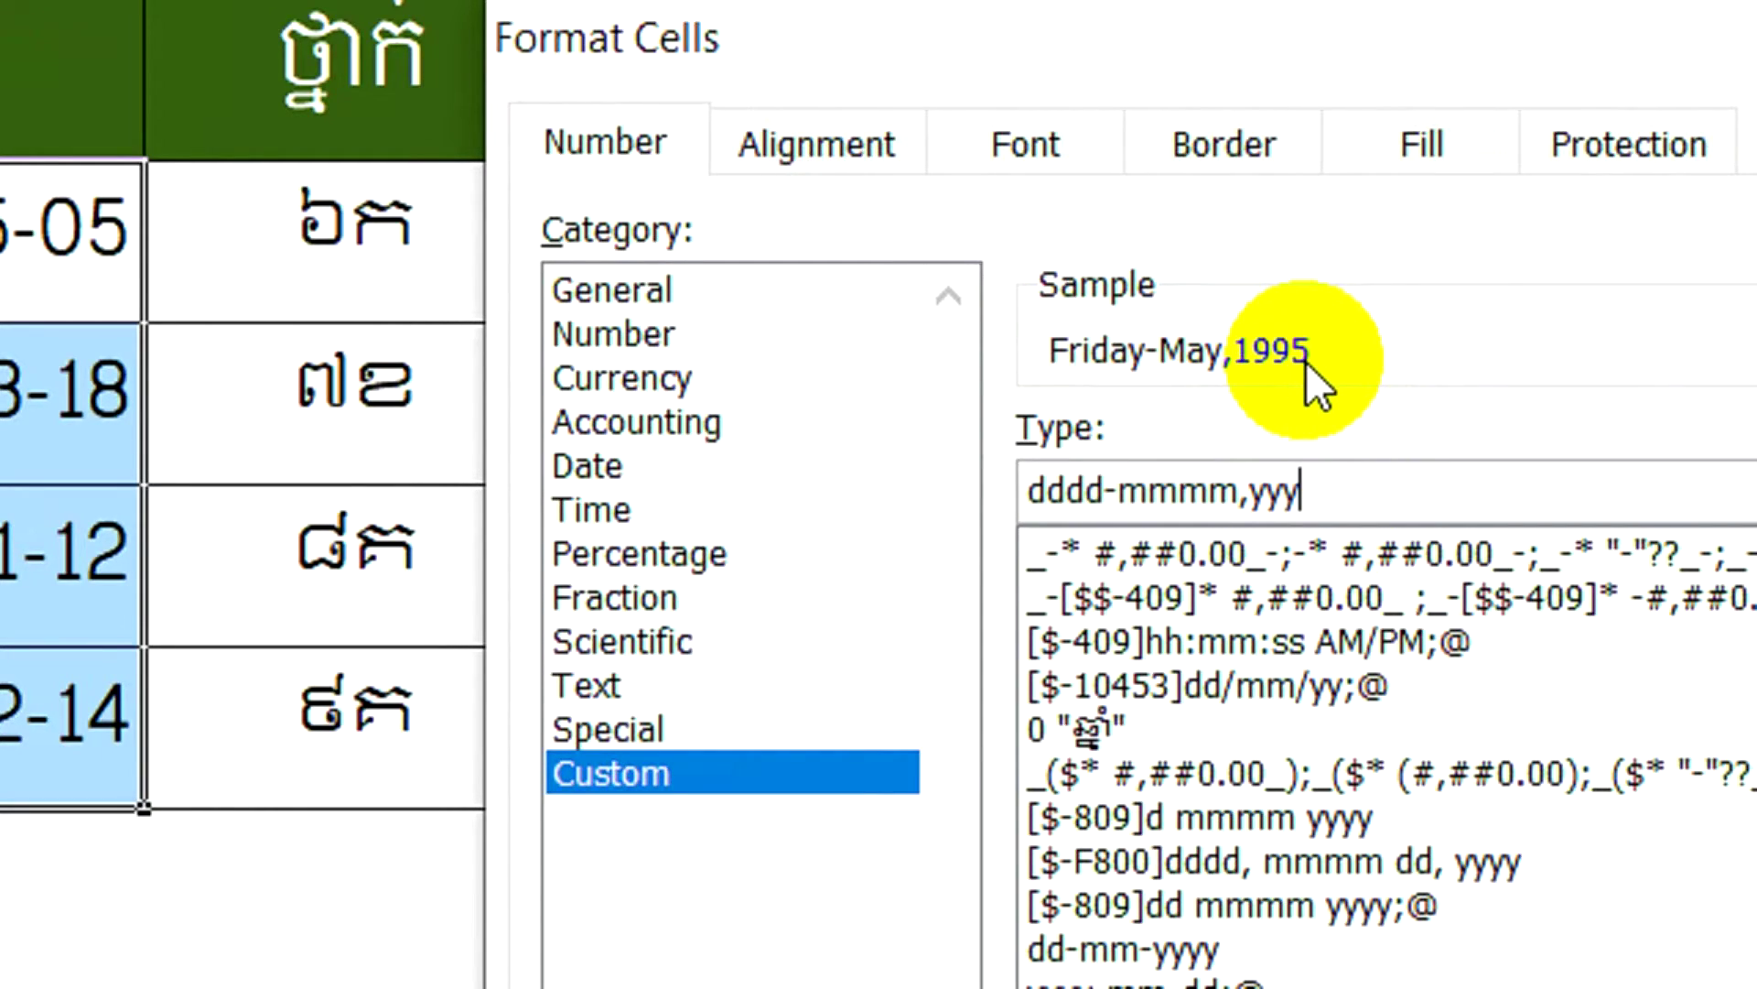
type("y")
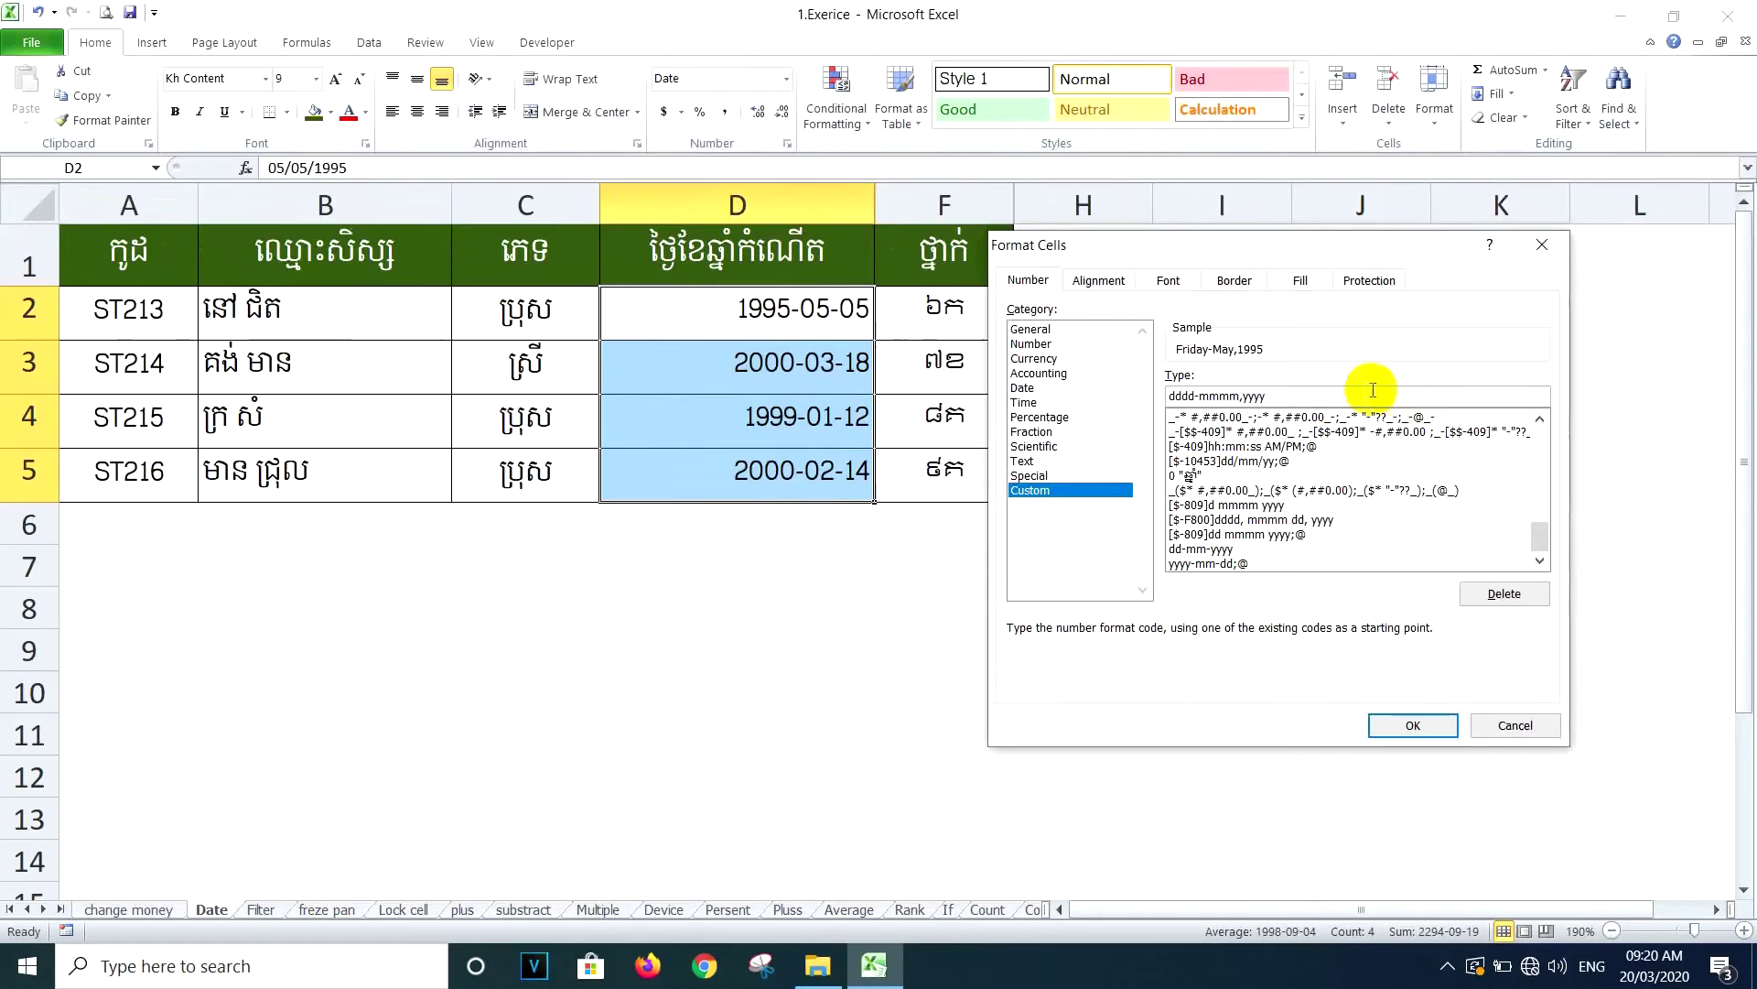
left_click_drag(1270, 395, 1161, 401)
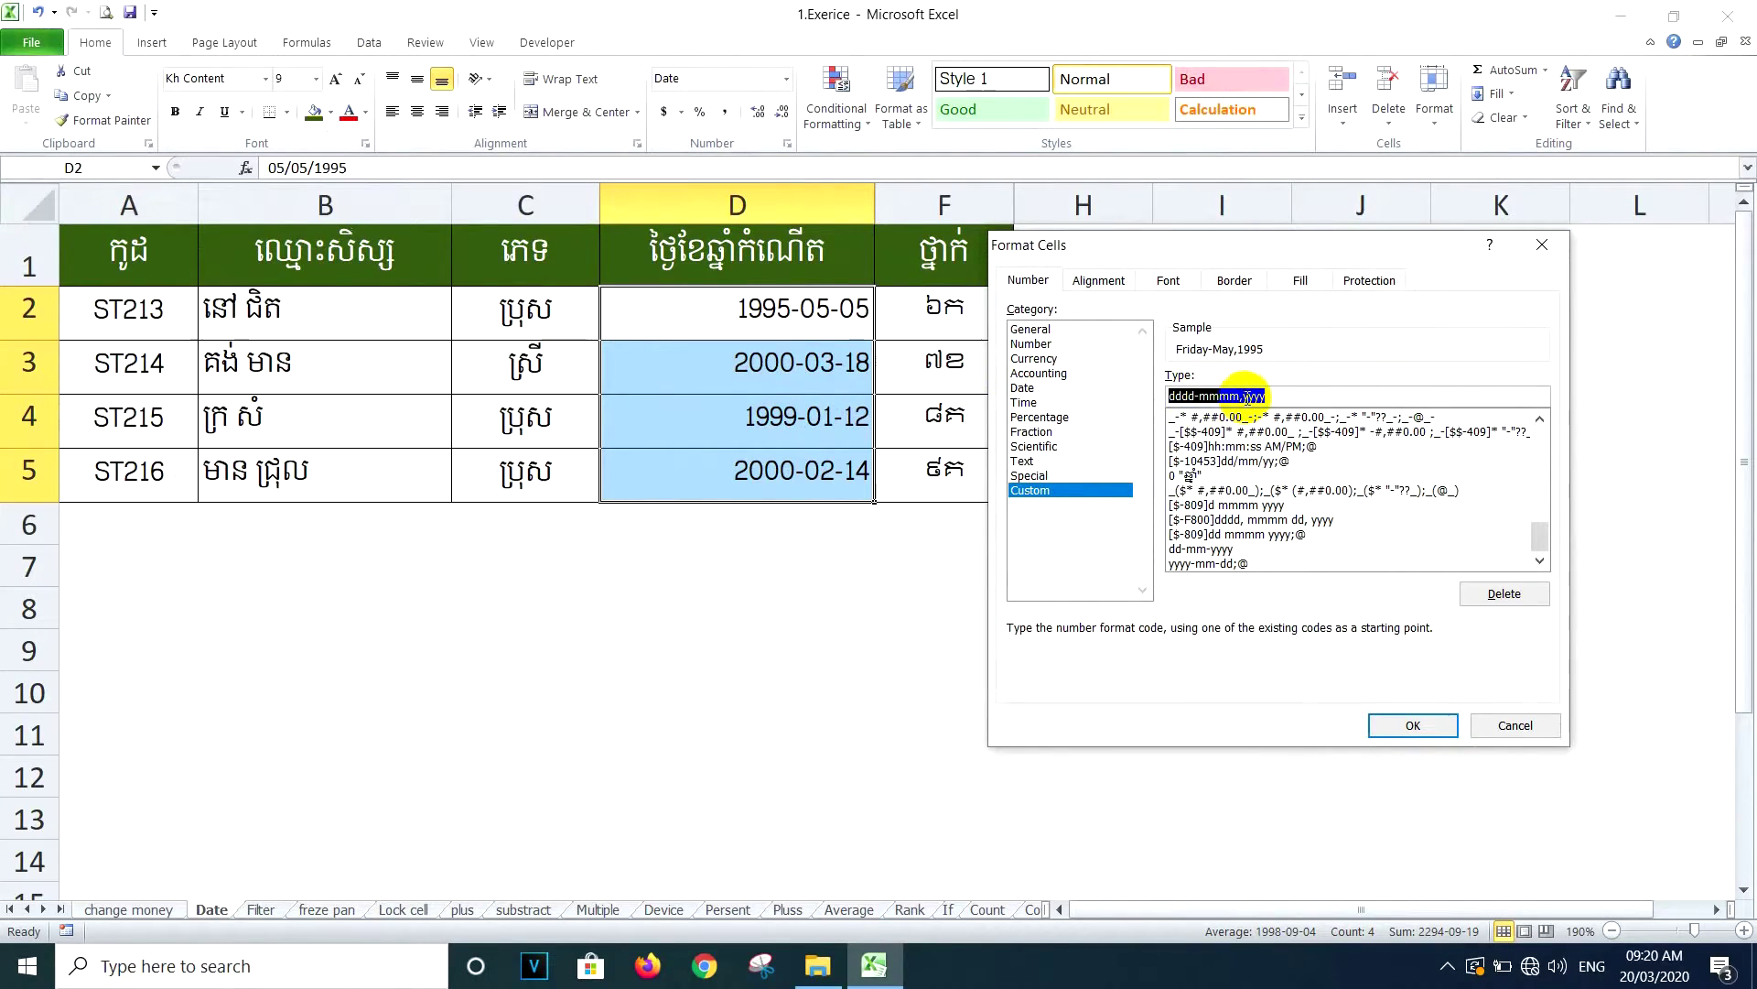
left_click(1413, 726)
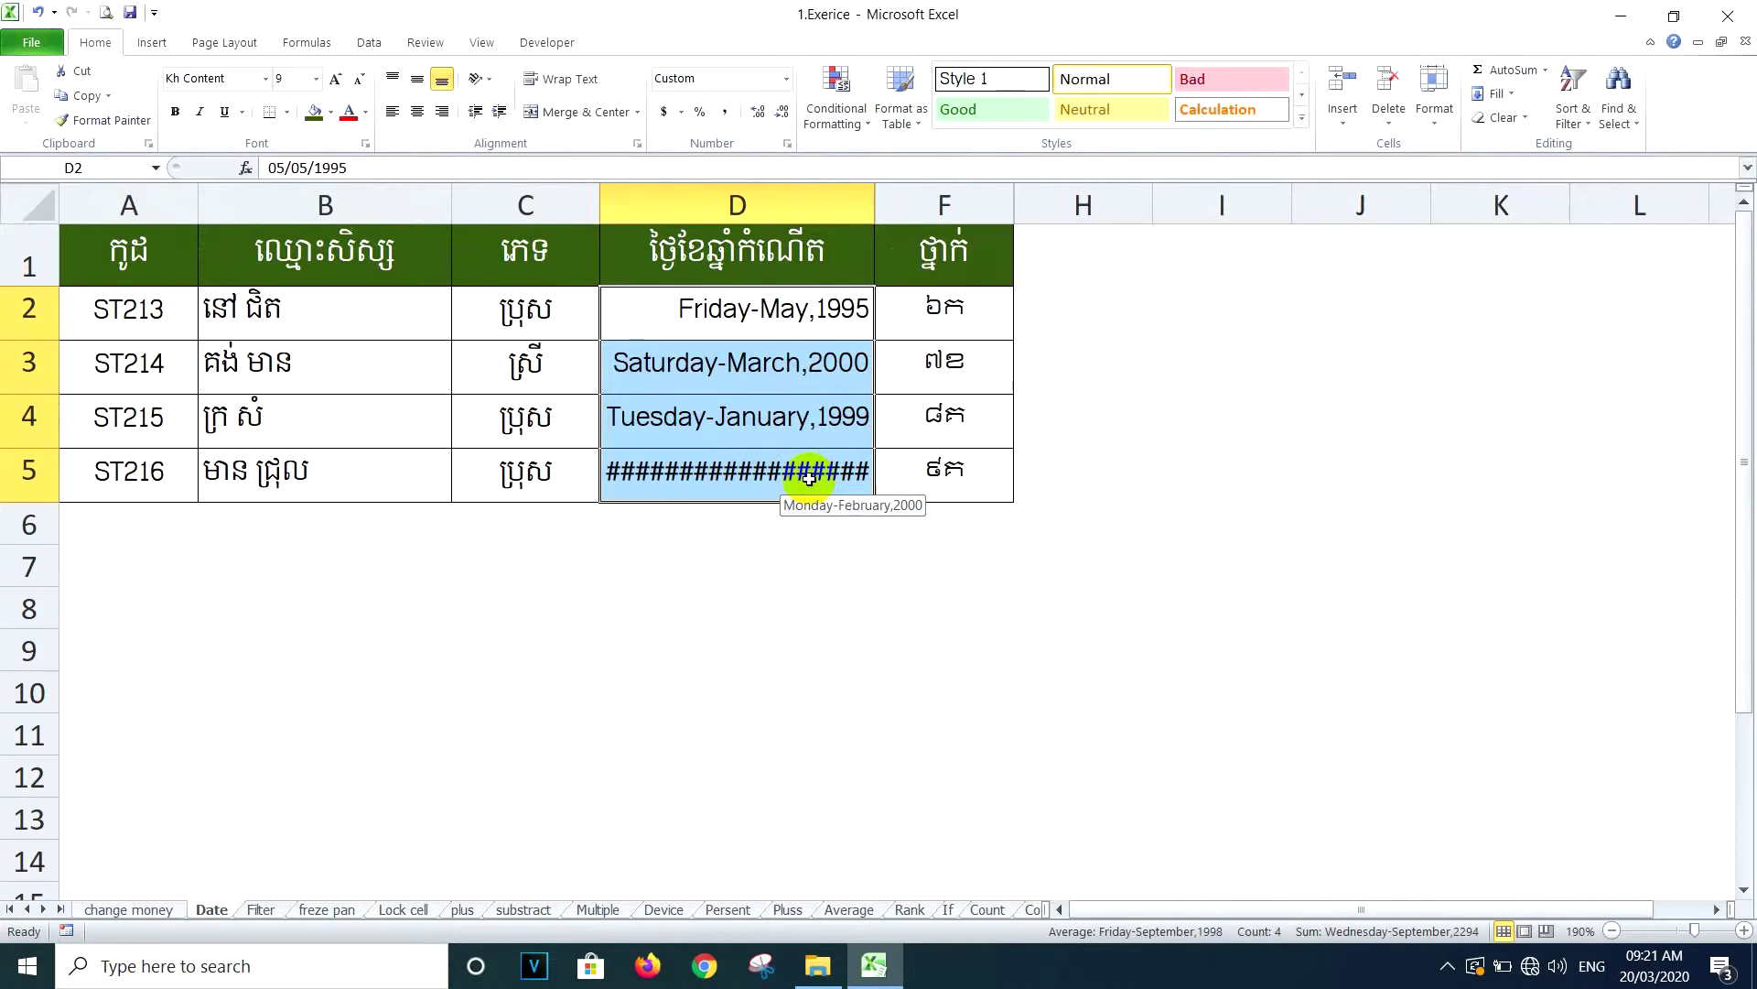
Widen column D so Monday-February,2000 shows in full, then reselect D2:D5
left_click_drag(875, 205, 924, 205)
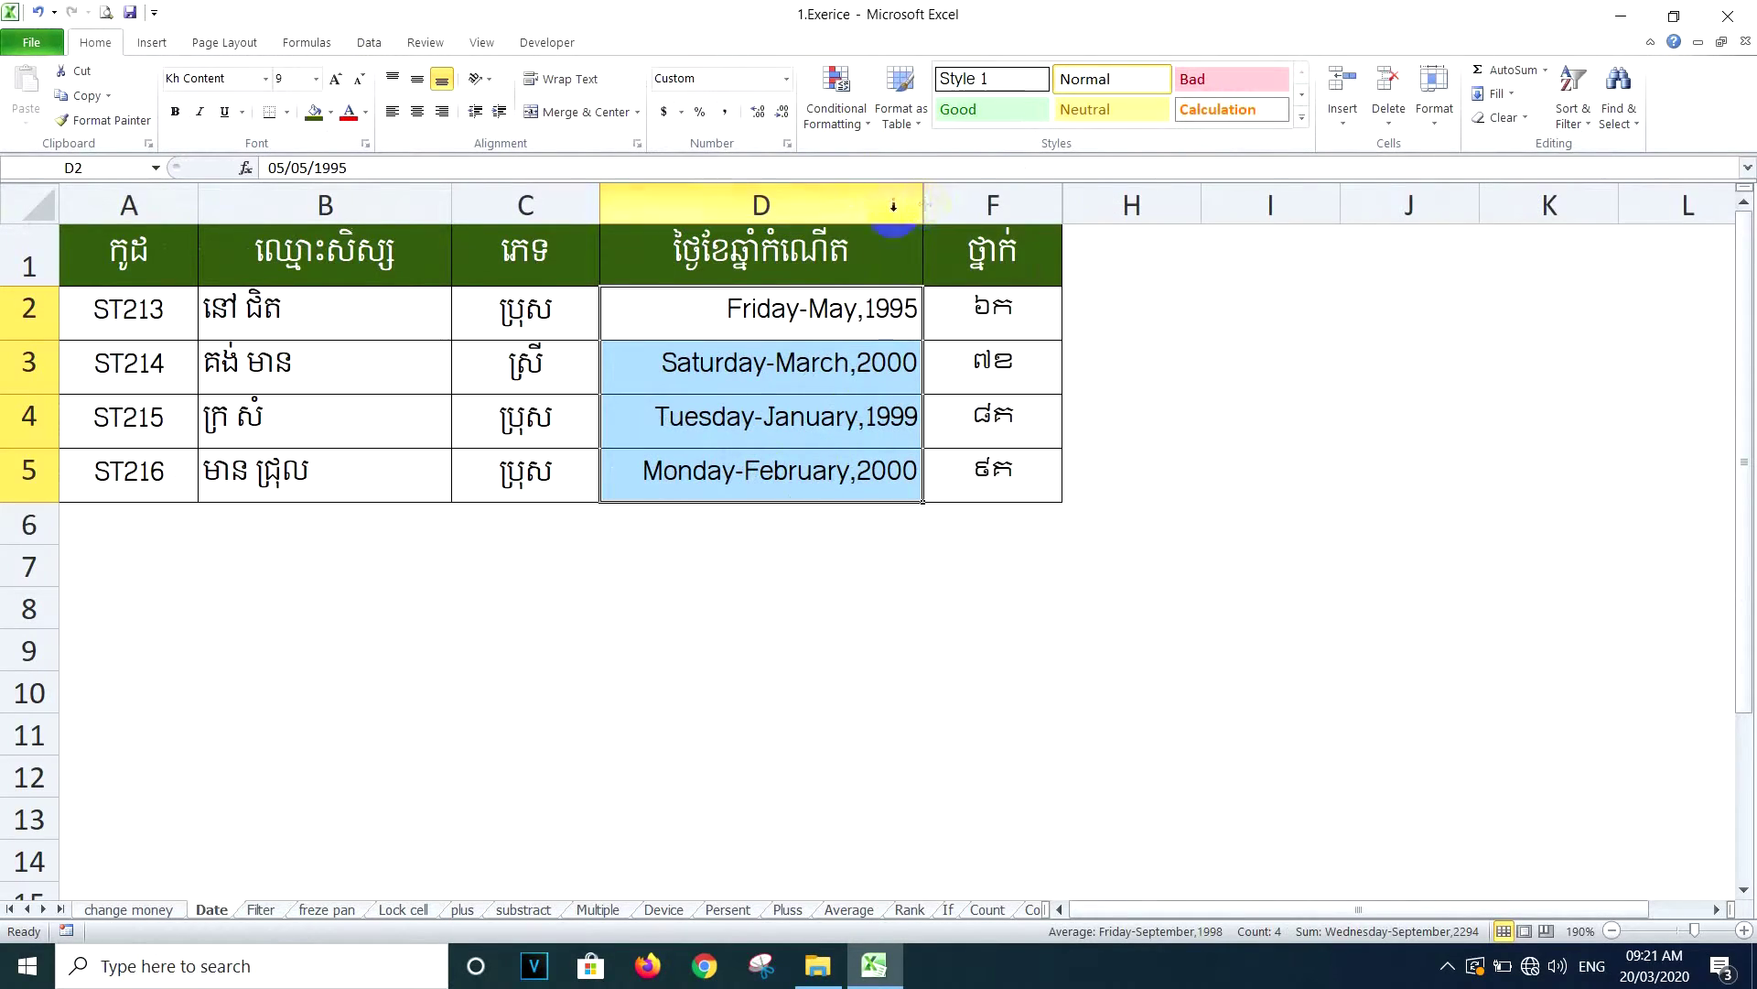
left_click(807, 307)
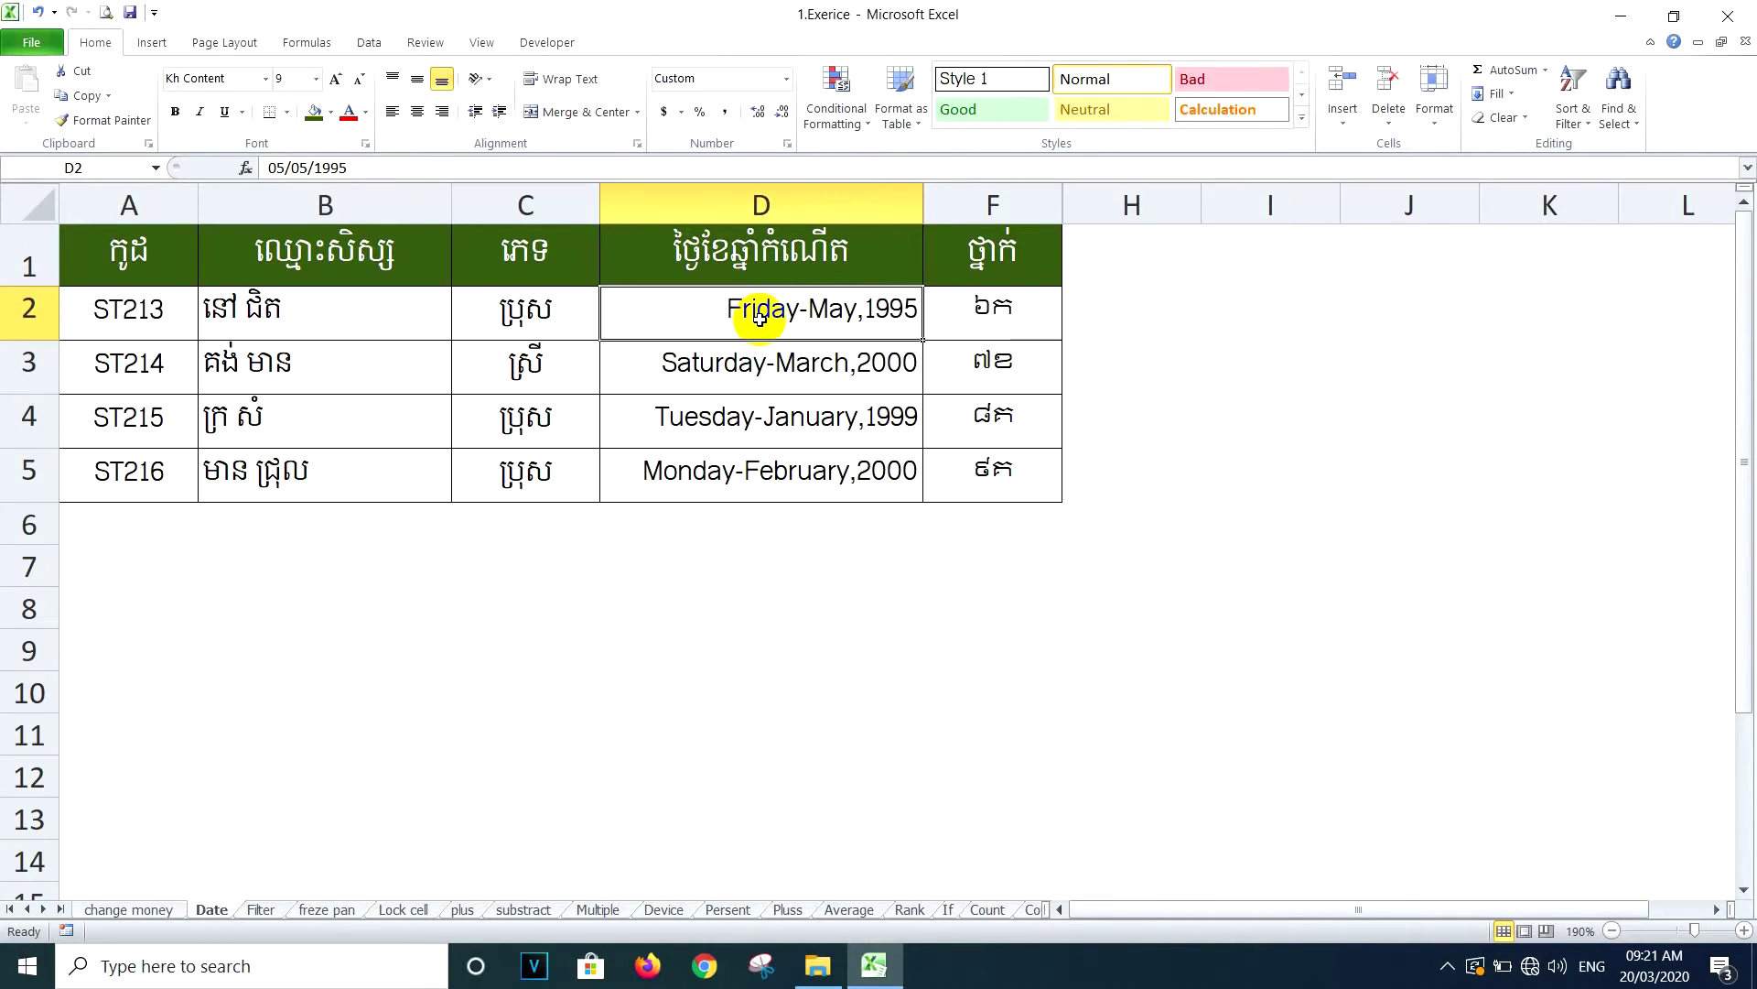
left_click_drag(759, 317, 758, 472)
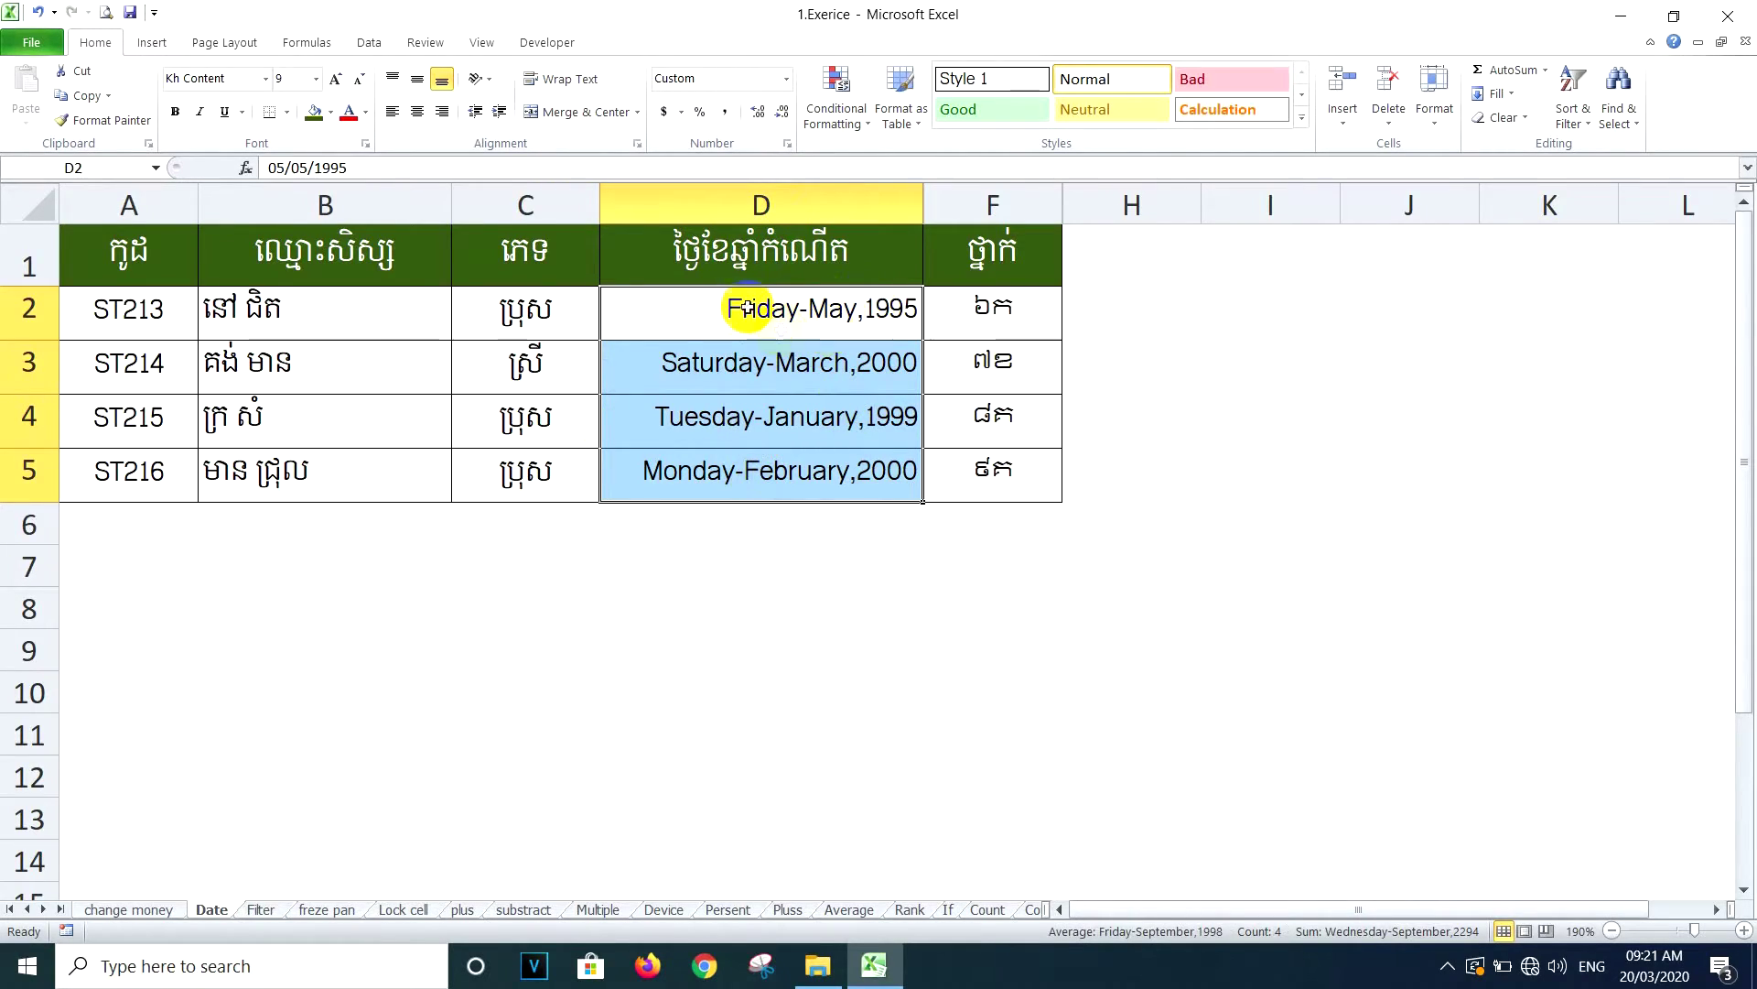
left_click_drag(747, 308, 738, 455)
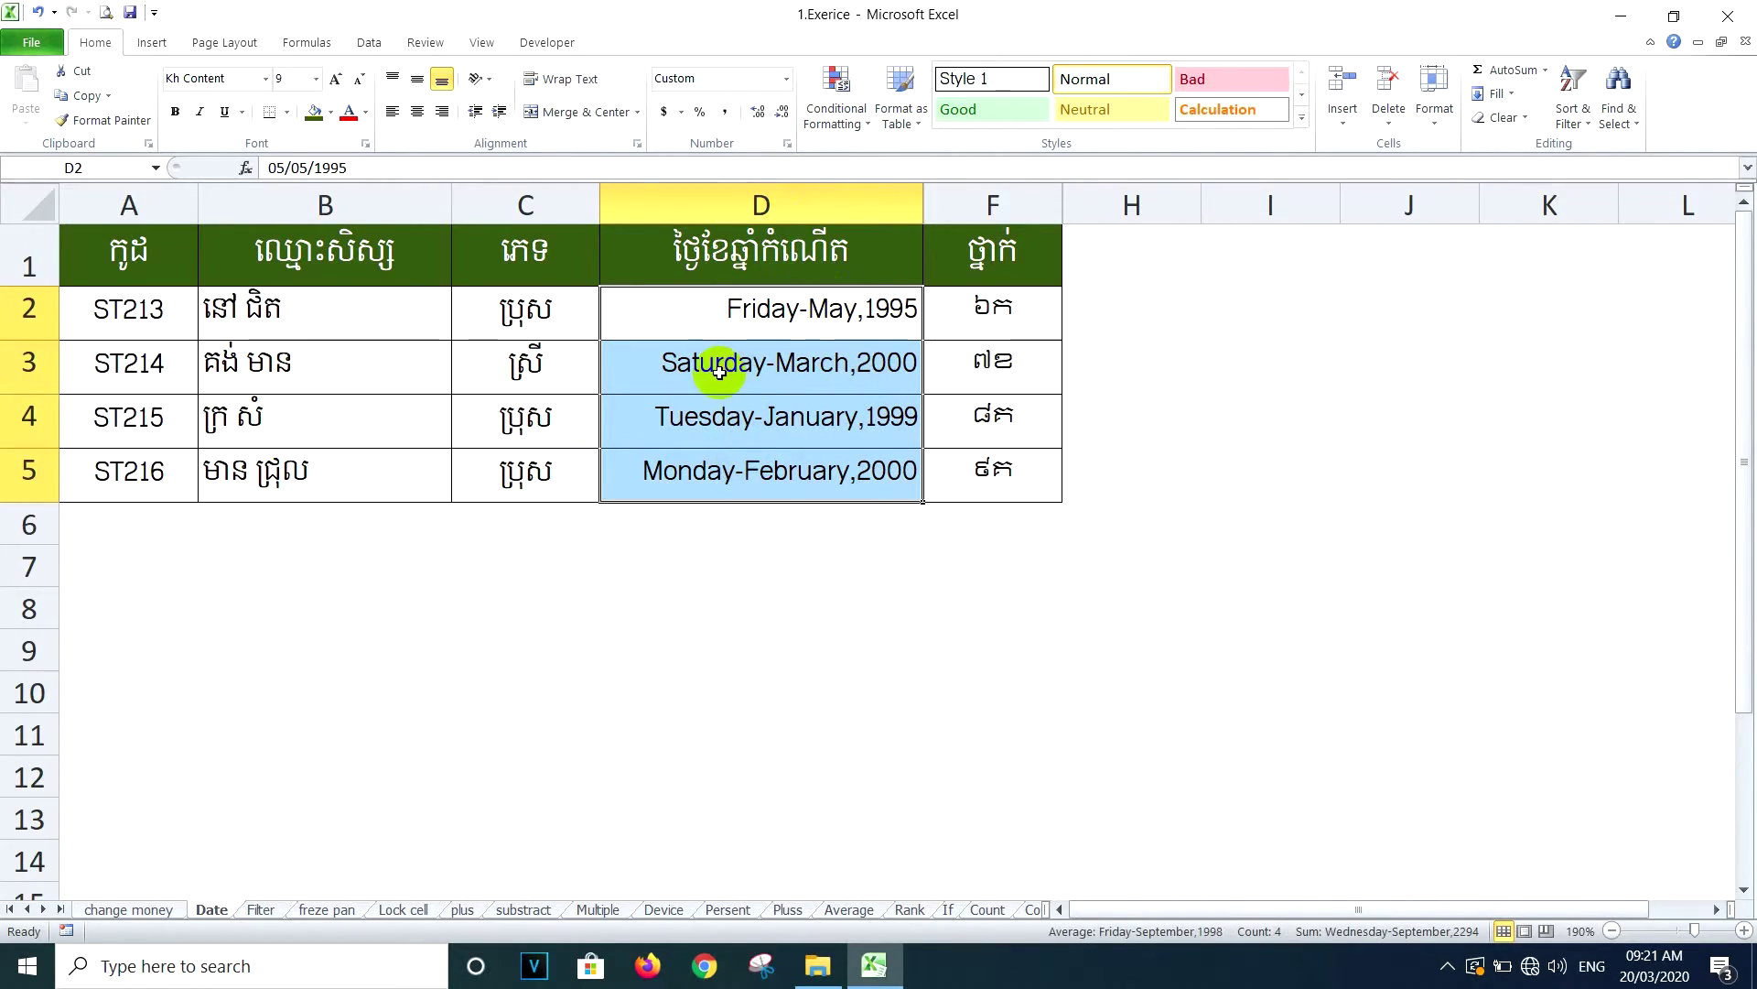
Change the custom code to mm-dddd-yyyy so dates read like 05-Friday-1995
left_click(787, 80)
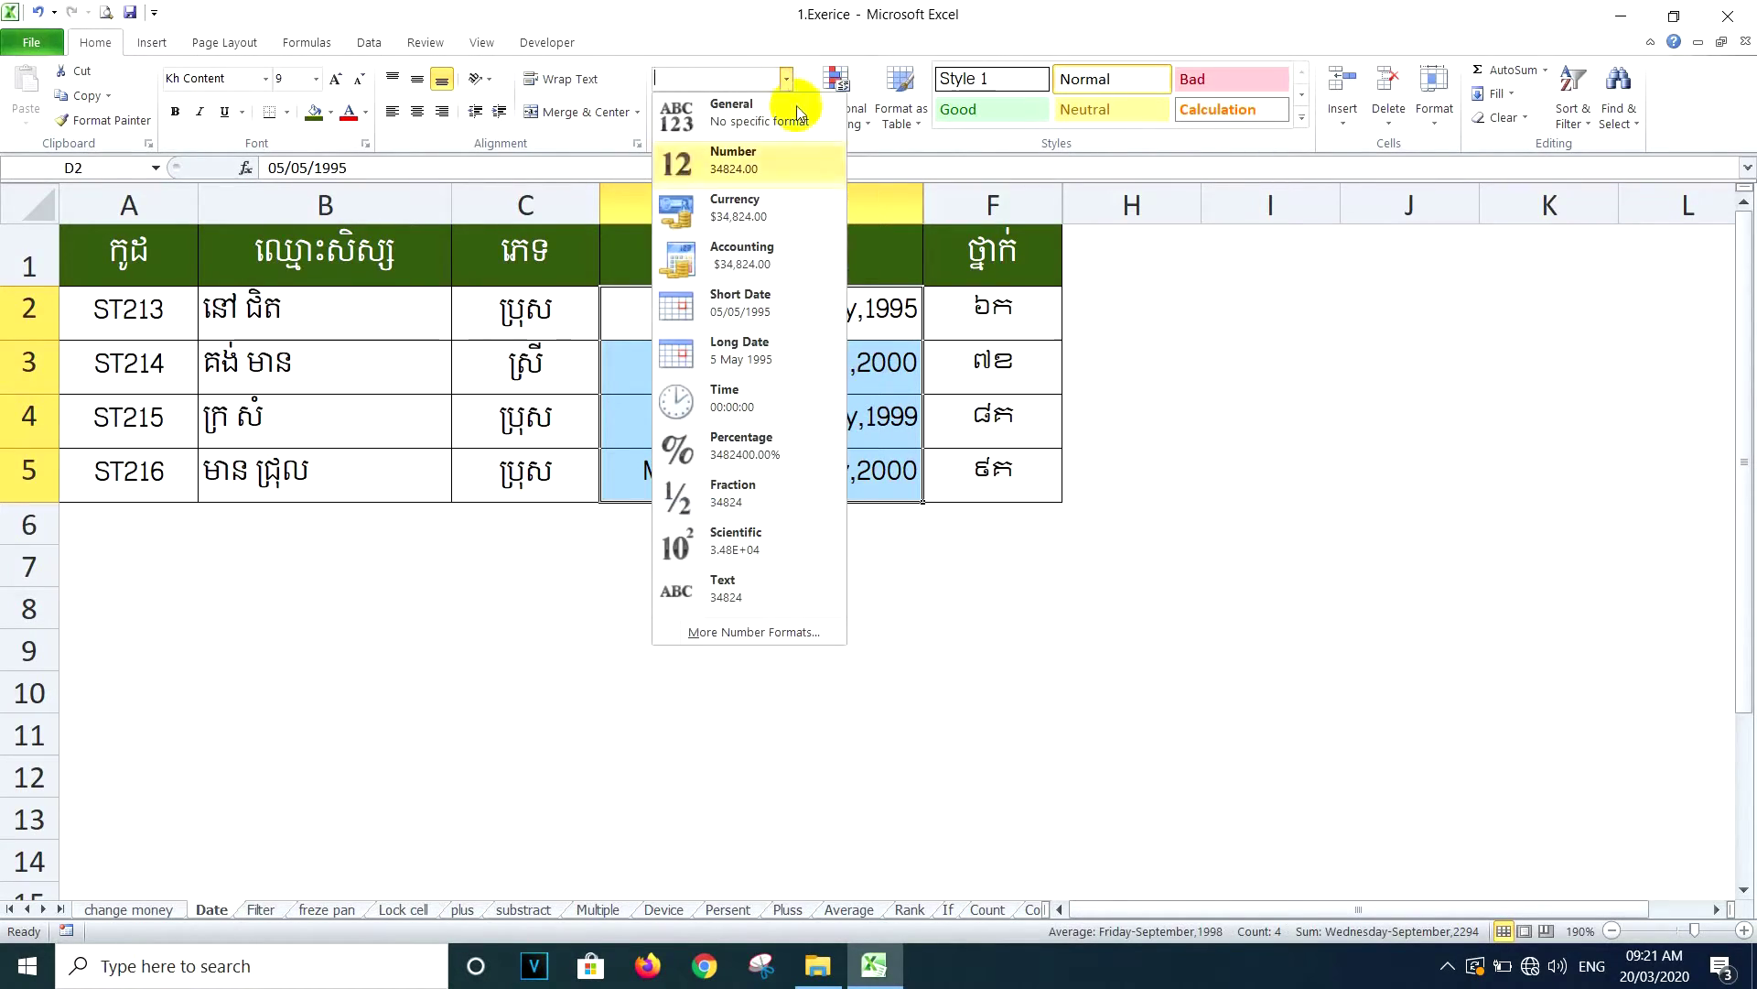
left_click(769, 630)
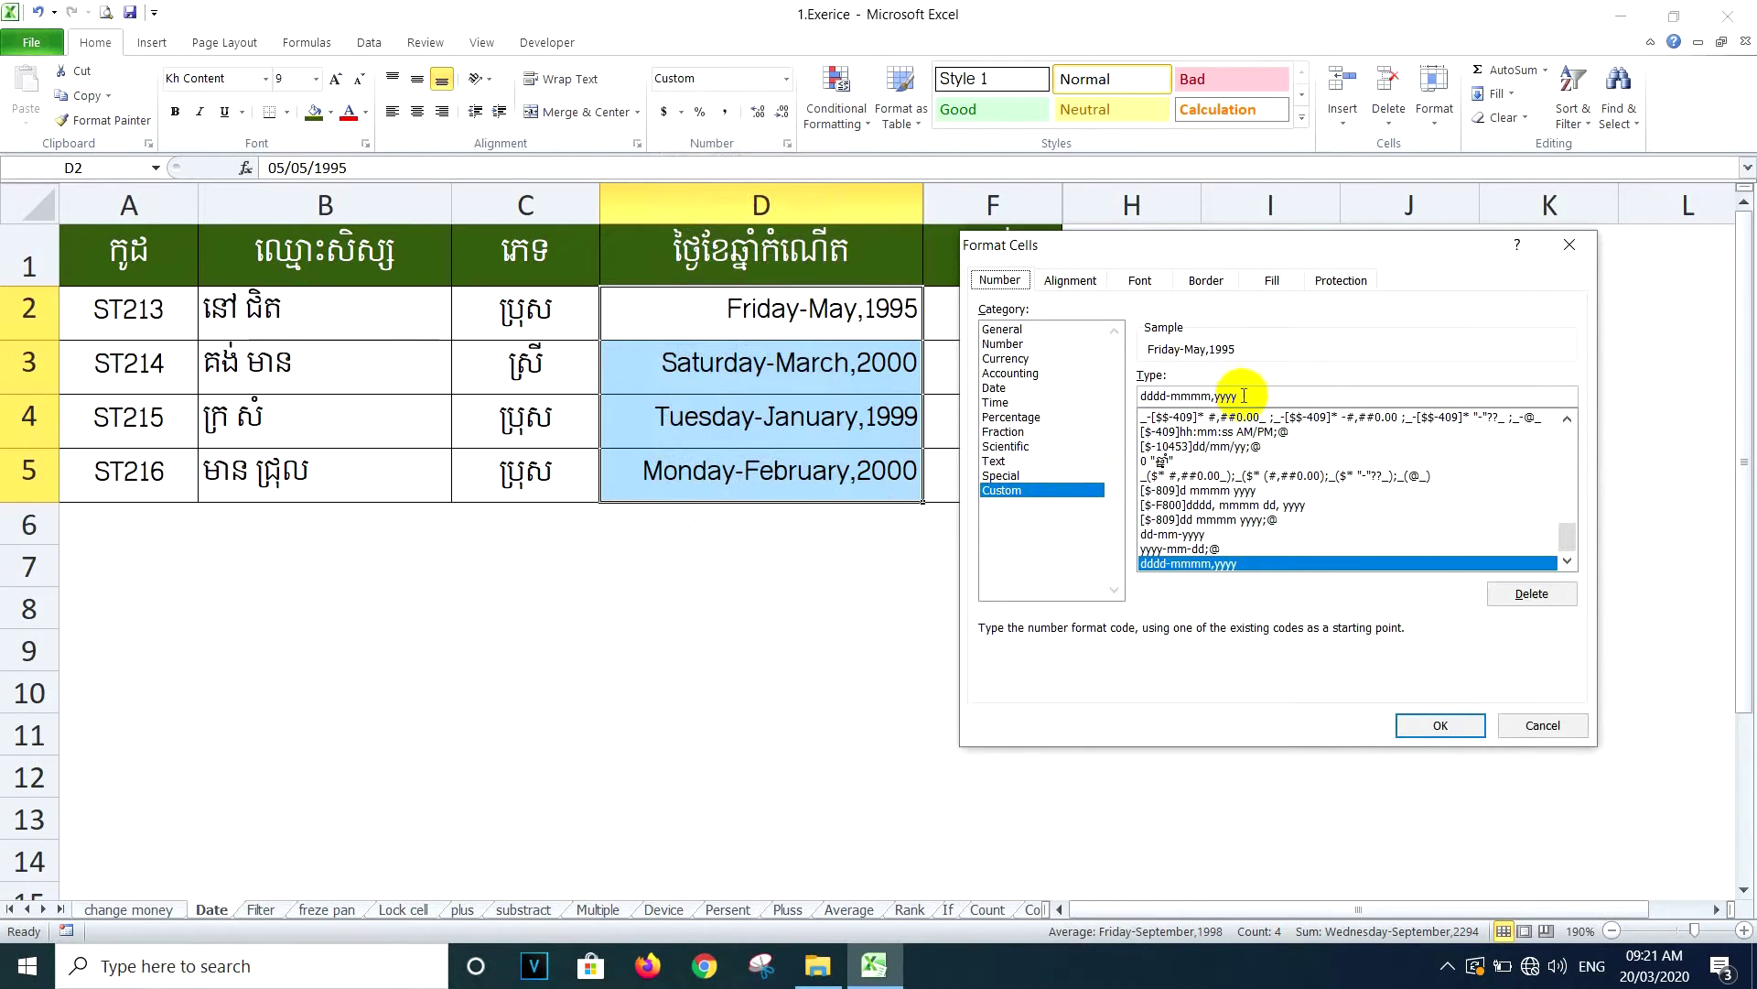
left_click_drag(1253, 404, 1119, 405)
key("BackSpace")
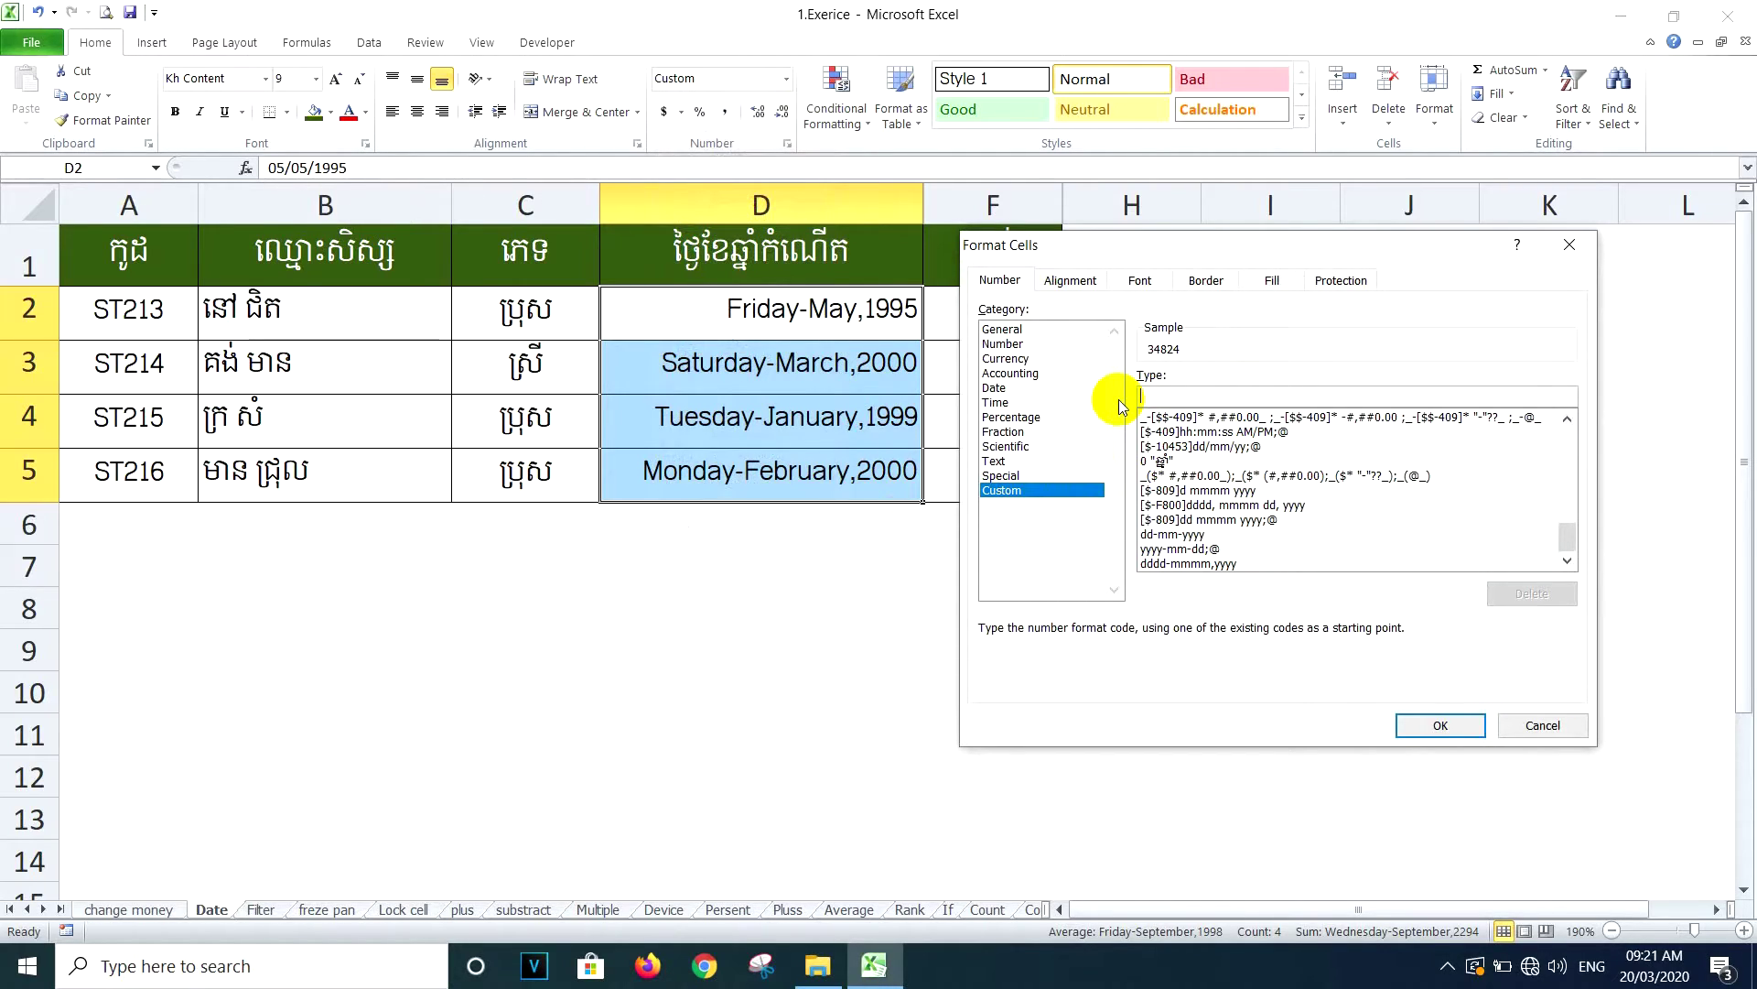
type("mm-dddd-")
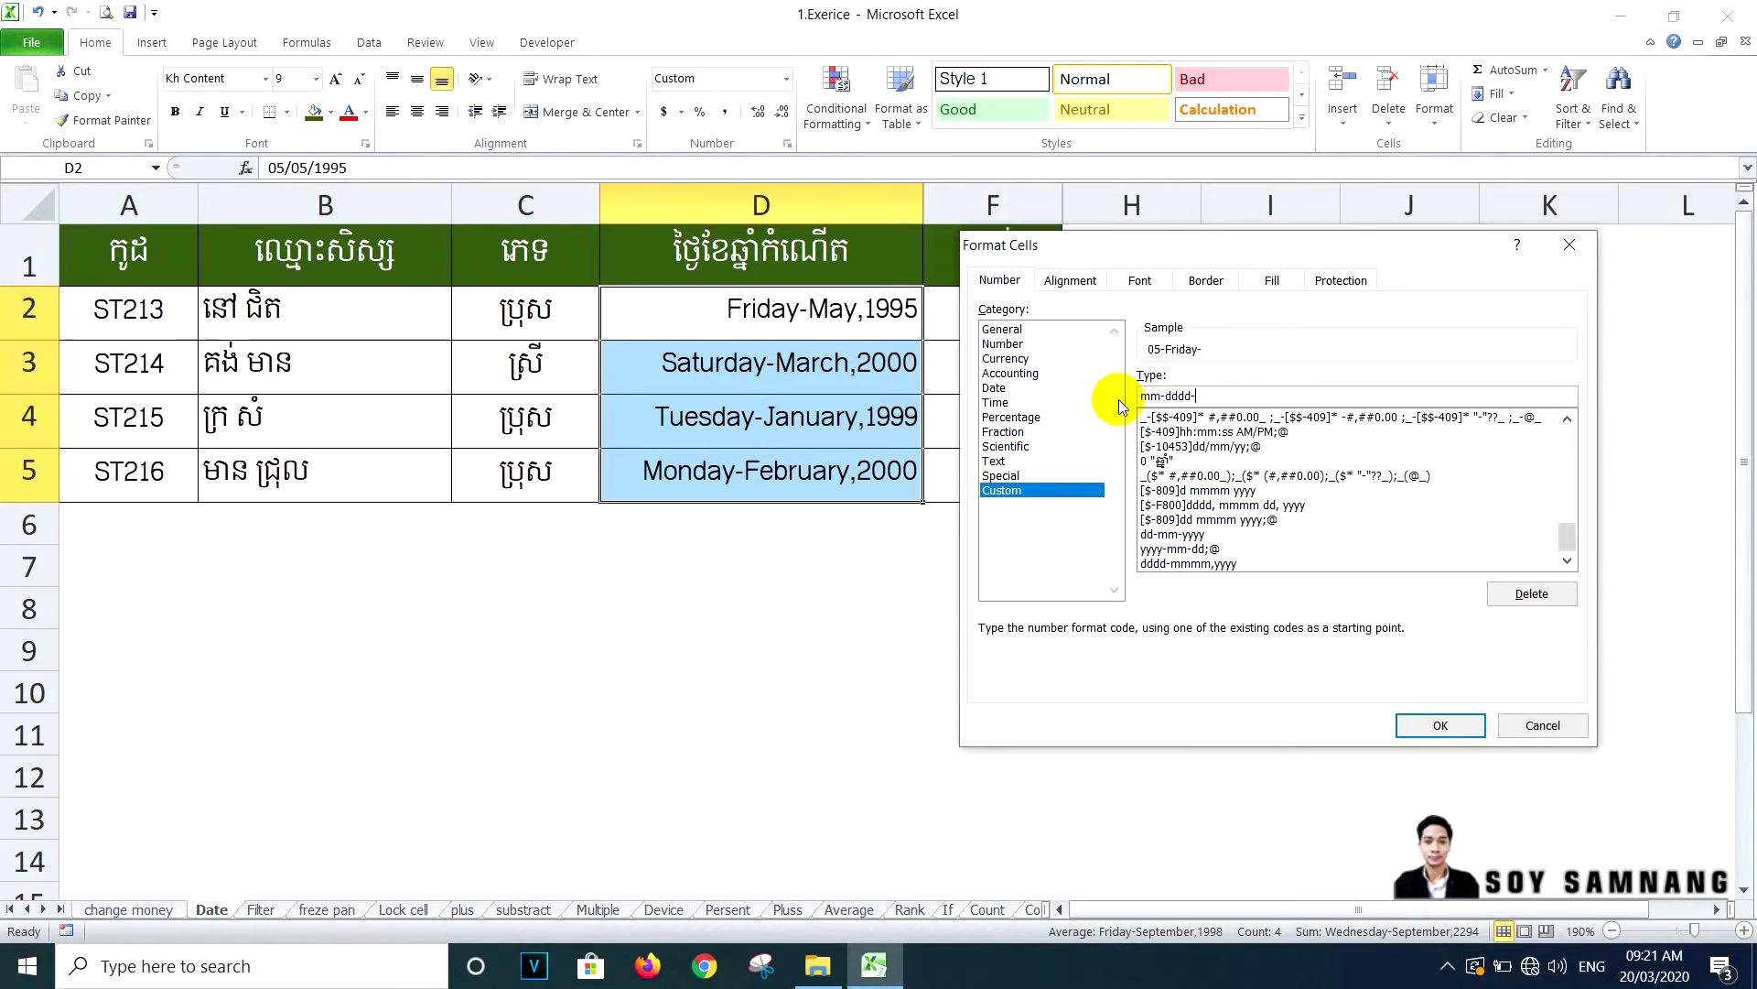
type("y")
type("yyy")
left_click(1439, 725)
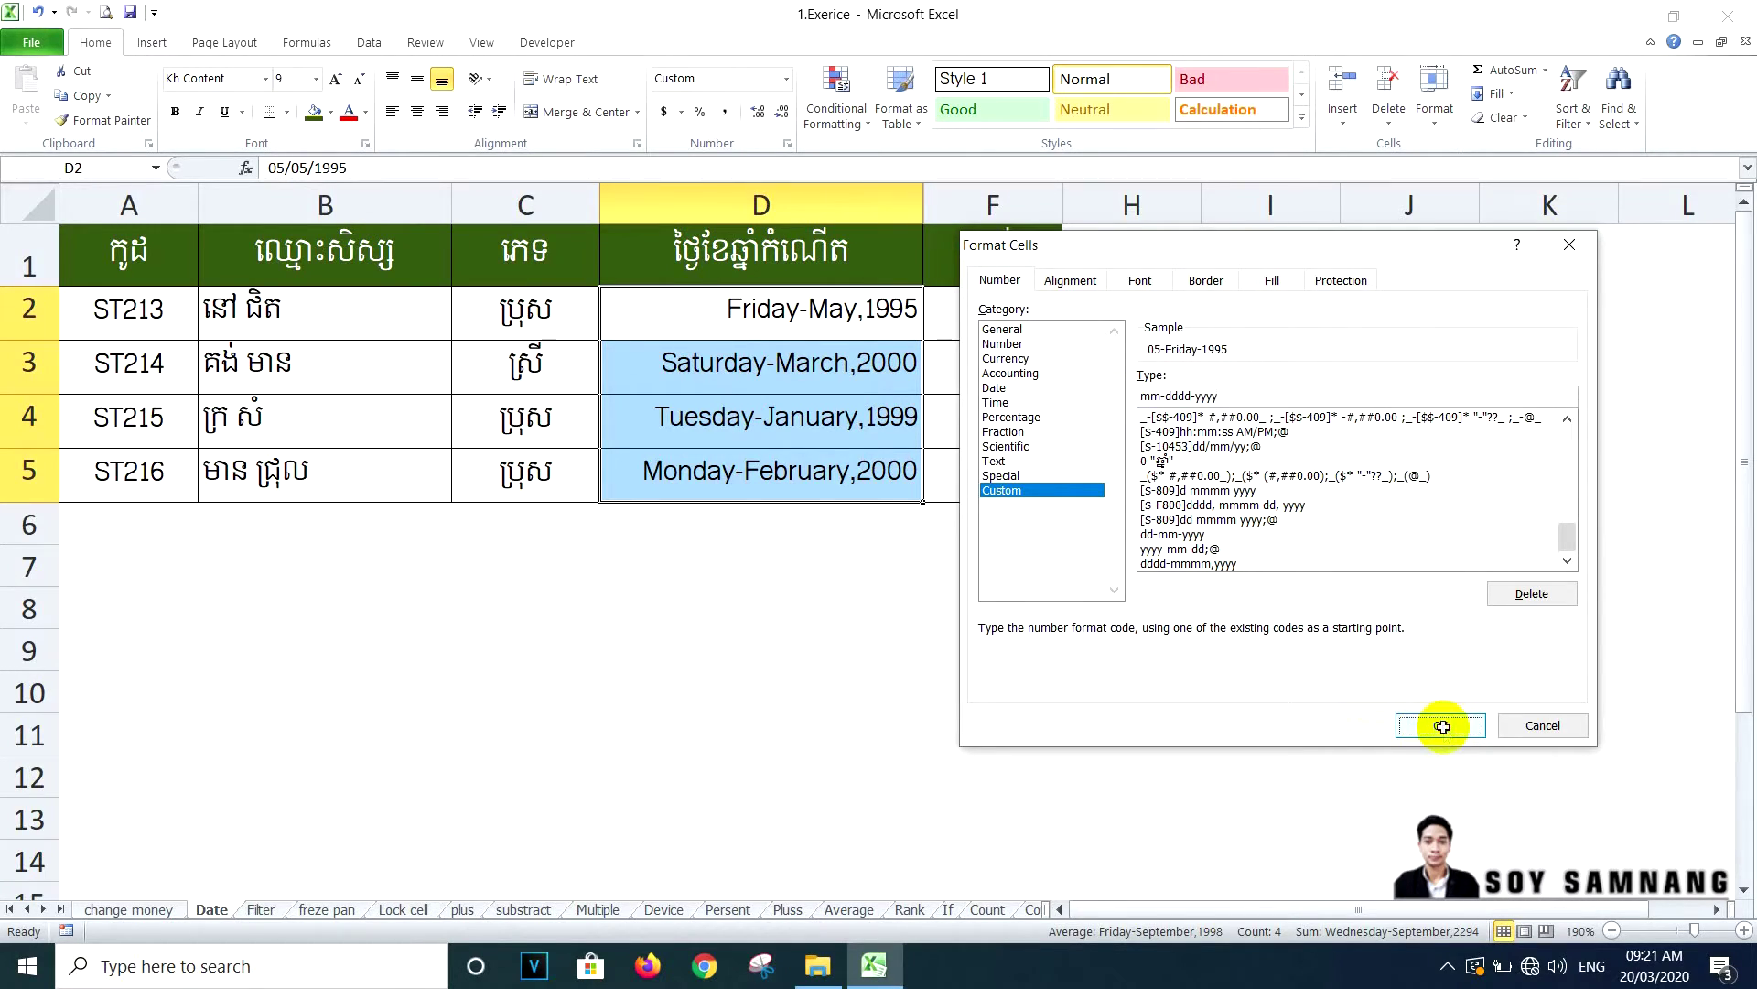
left_click_drag(718, 310, 797, 465)
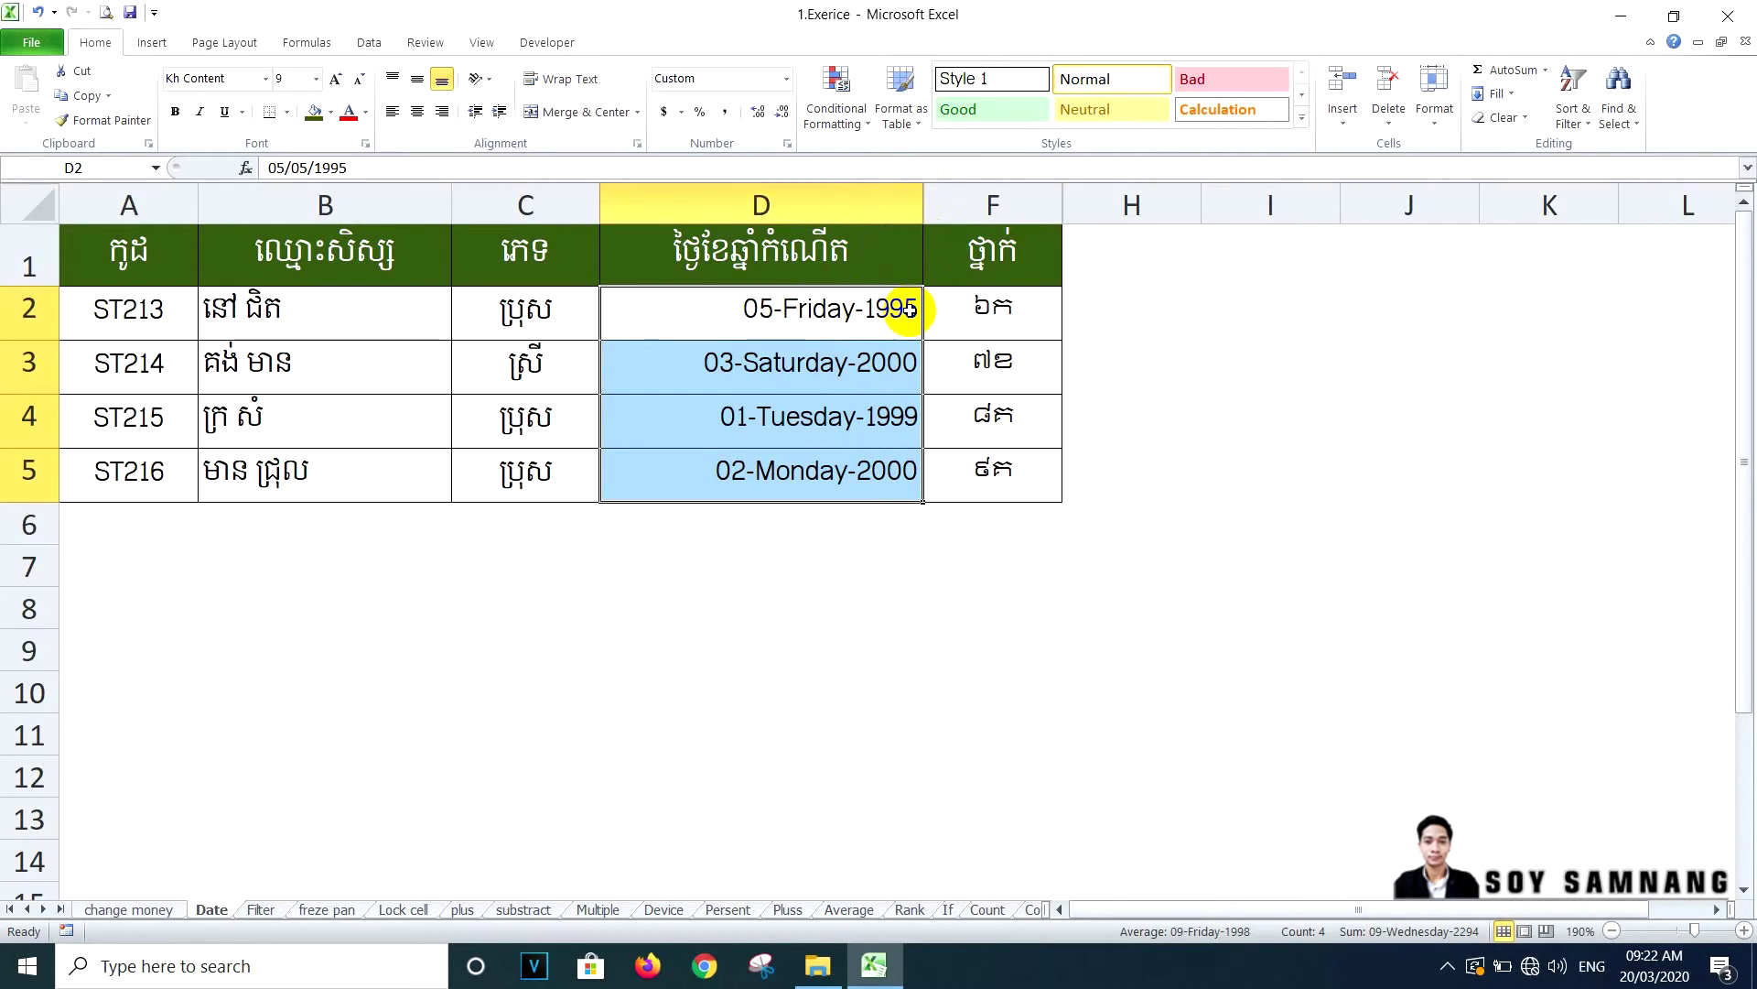
left_click(774, 364)
left_click_drag(745, 308, 740, 465)
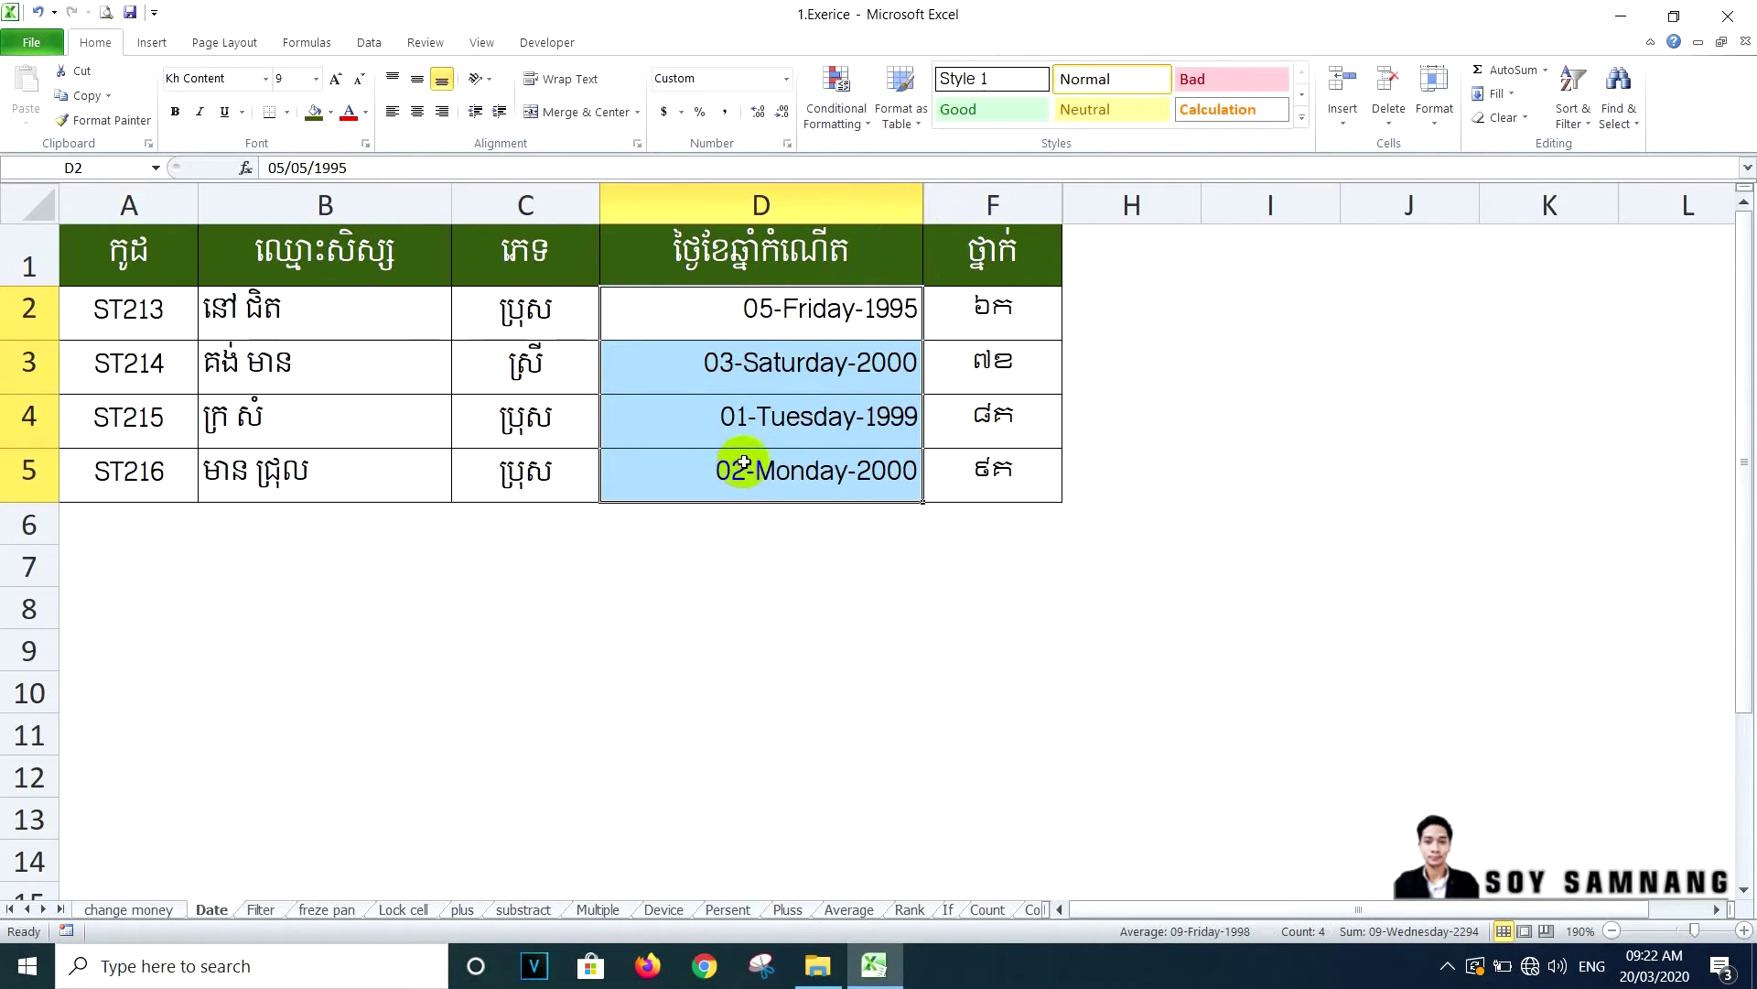
In Format Cells' Date category, set Locale to Khmer and apply the long weekday date format
left_click(786, 79)
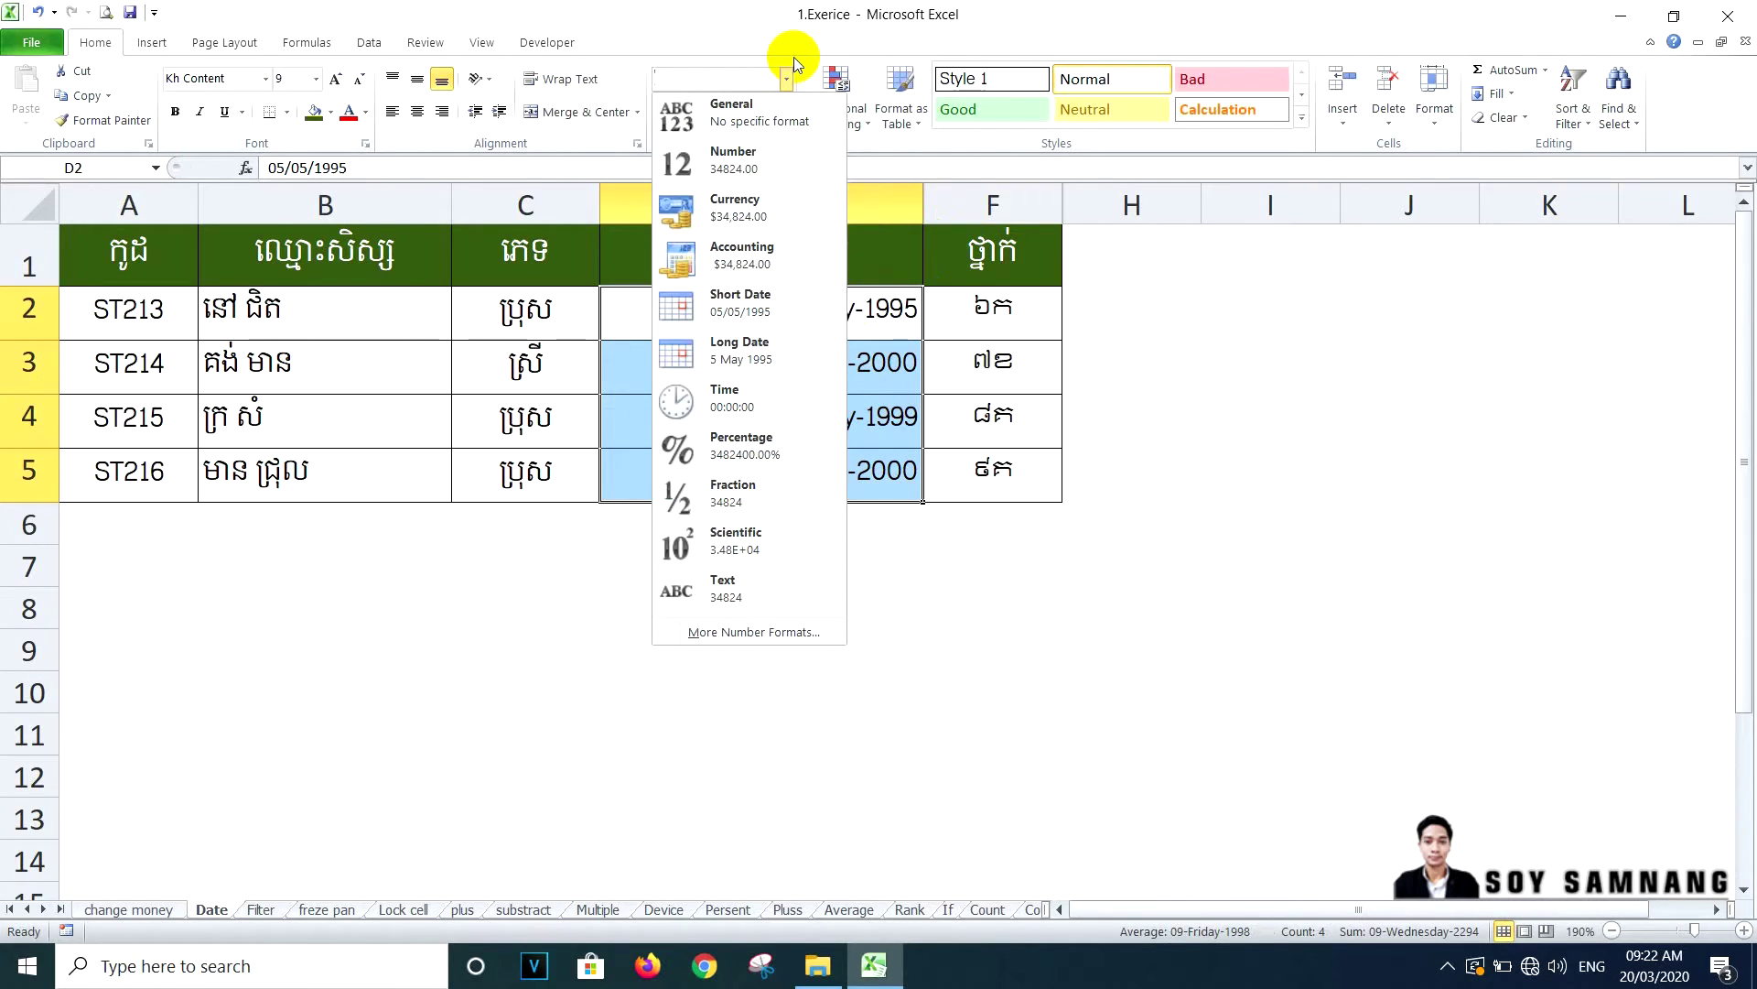
left_click(811, 632)
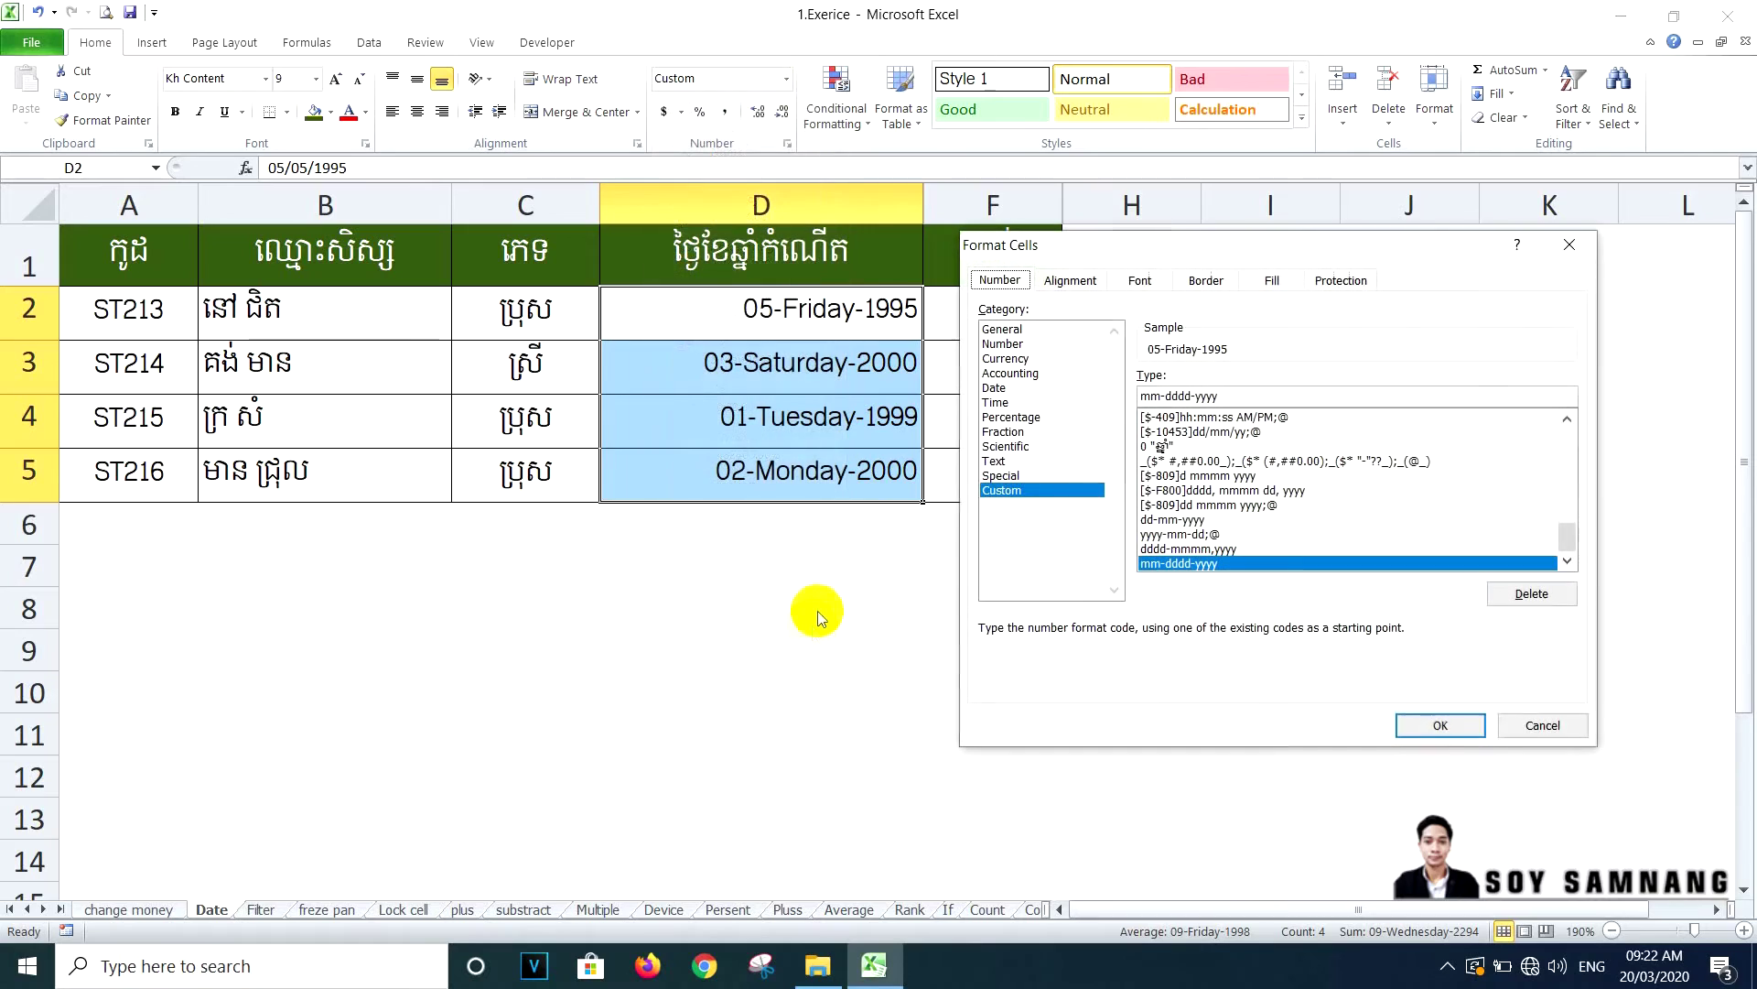
left_click(996, 388)
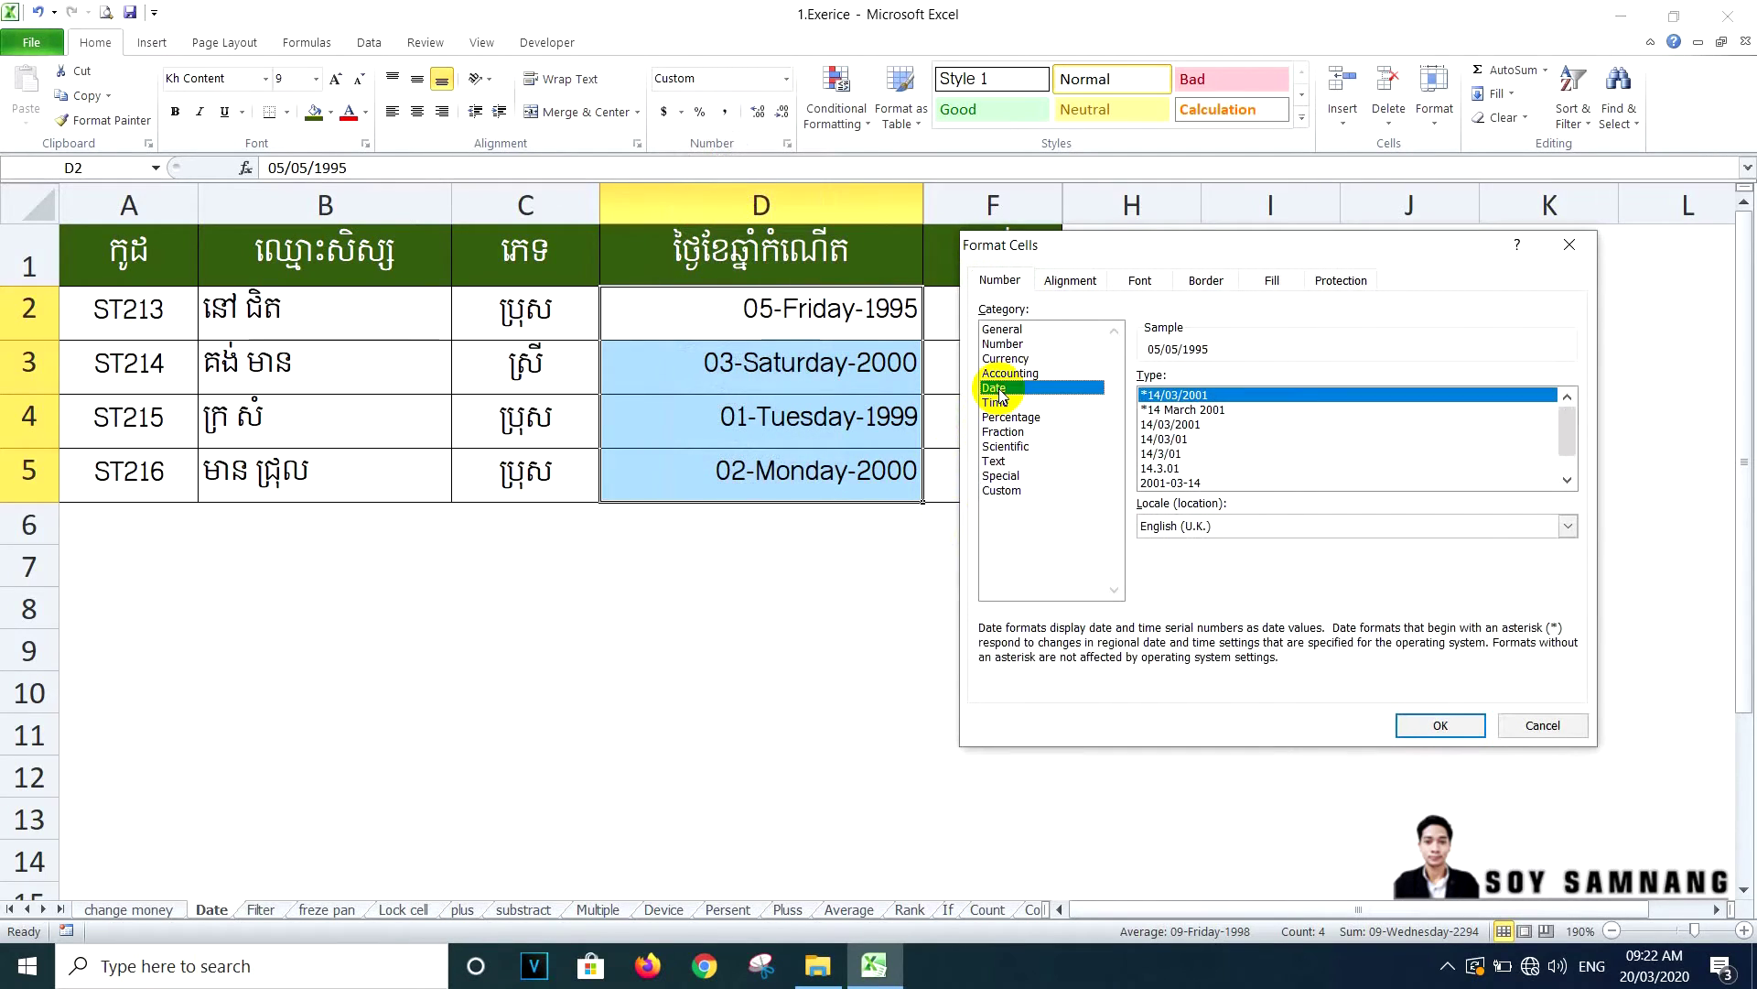
left_click(1569, 526)
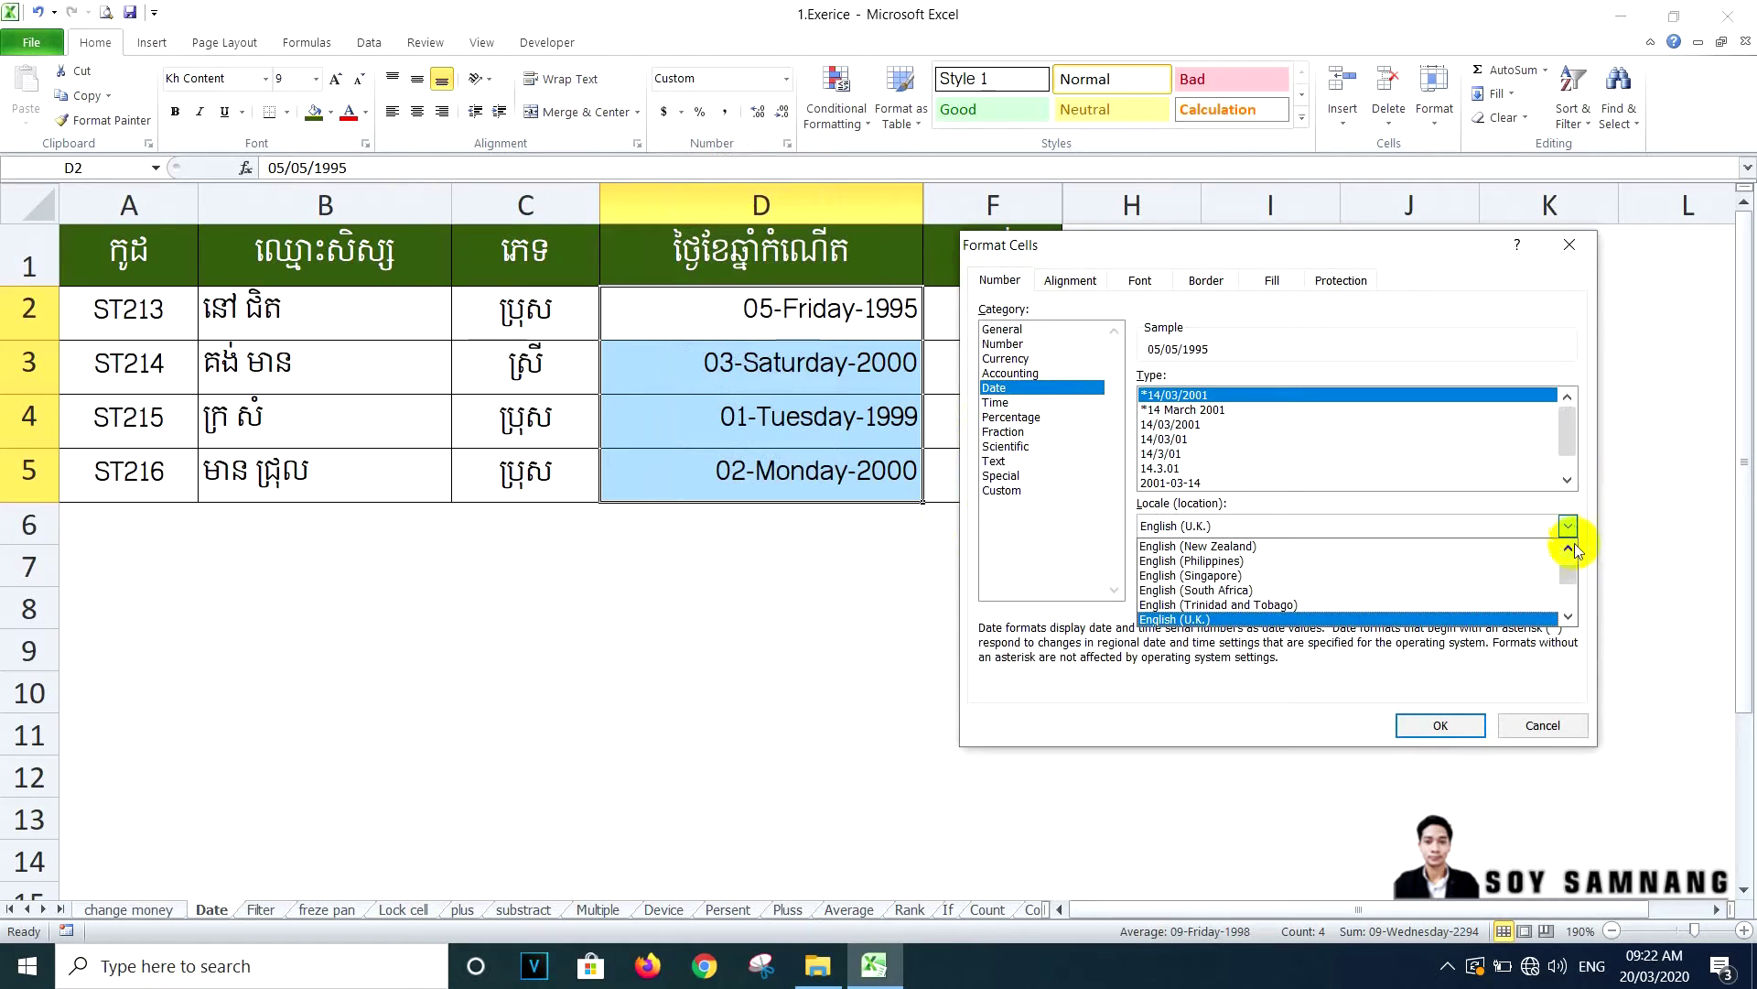
left_click(1568, 616)
left_click(1568, 615)
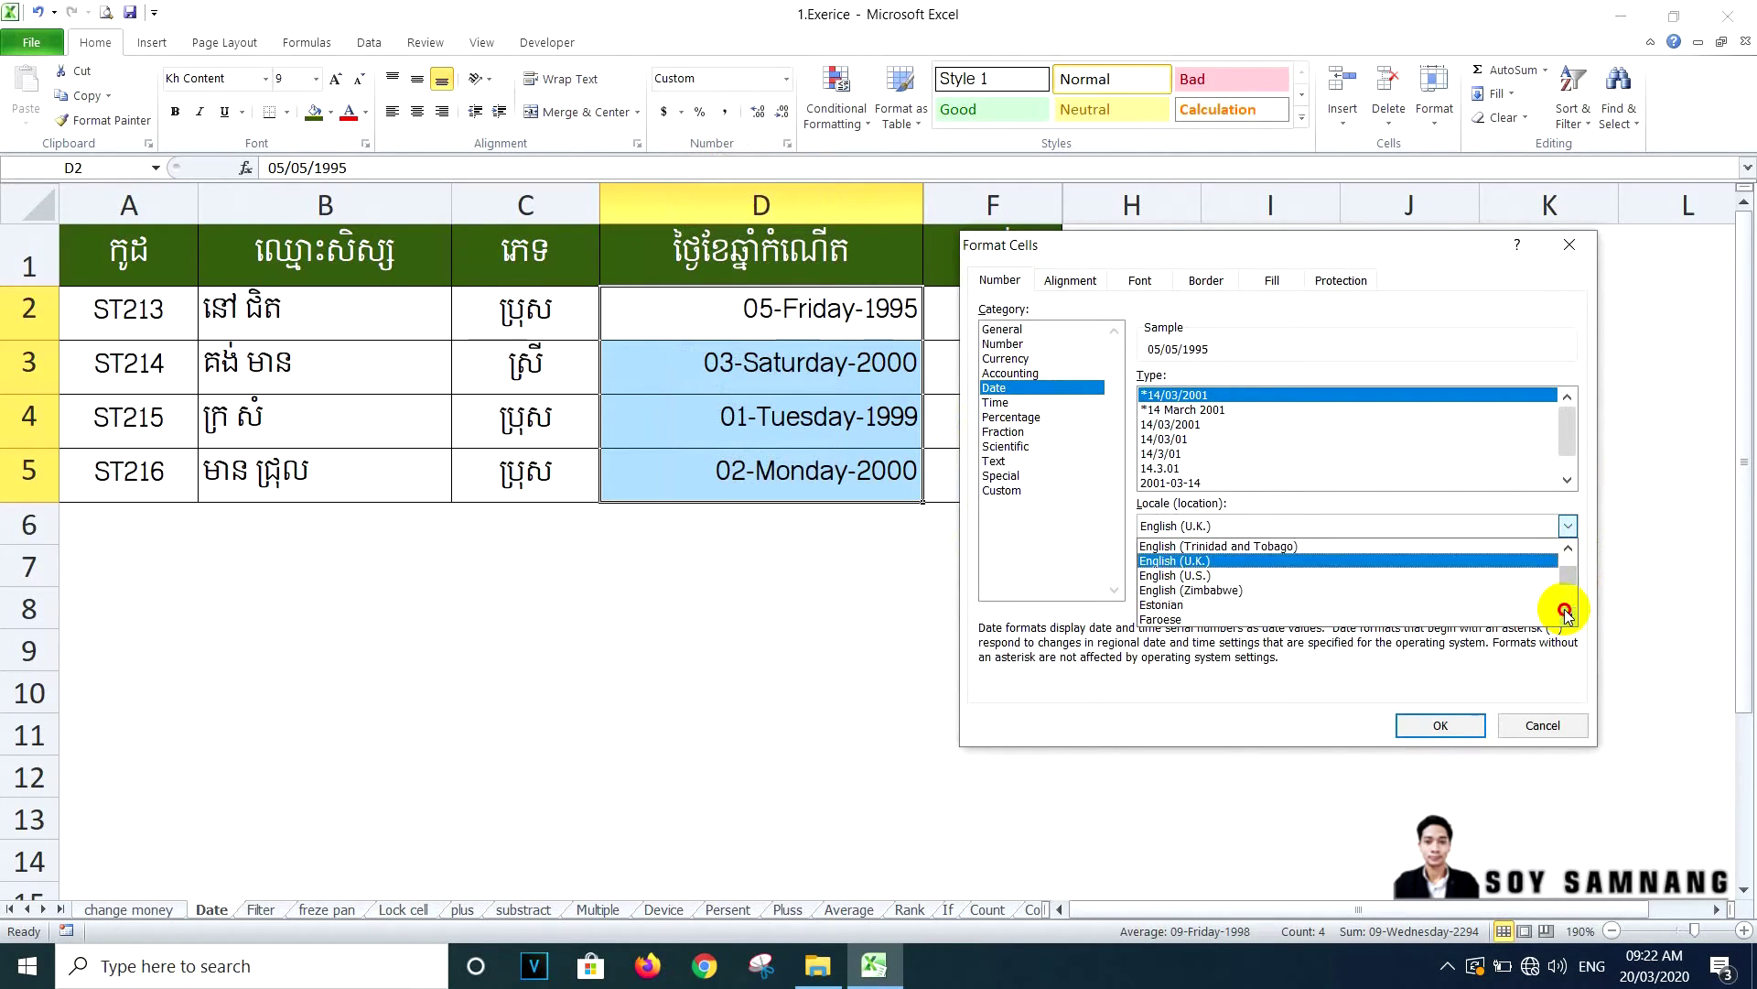
left_click(1568, 615)
left_click(1568, 615)
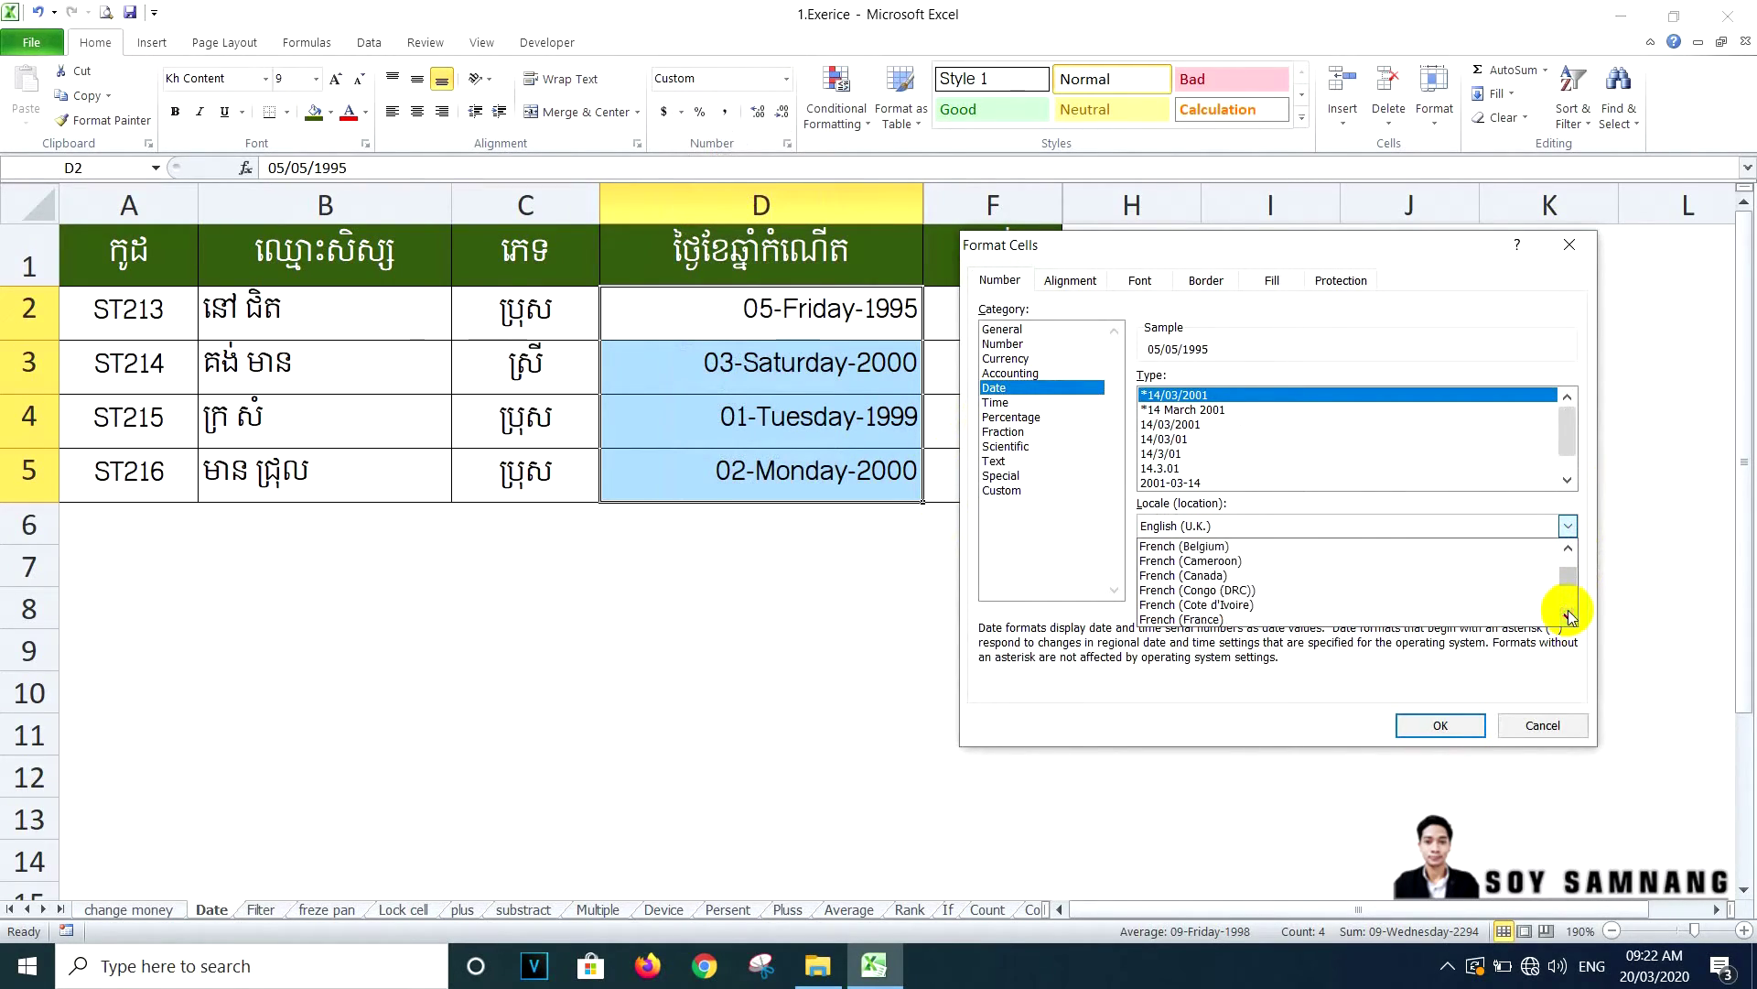
left_click(1569, 599)
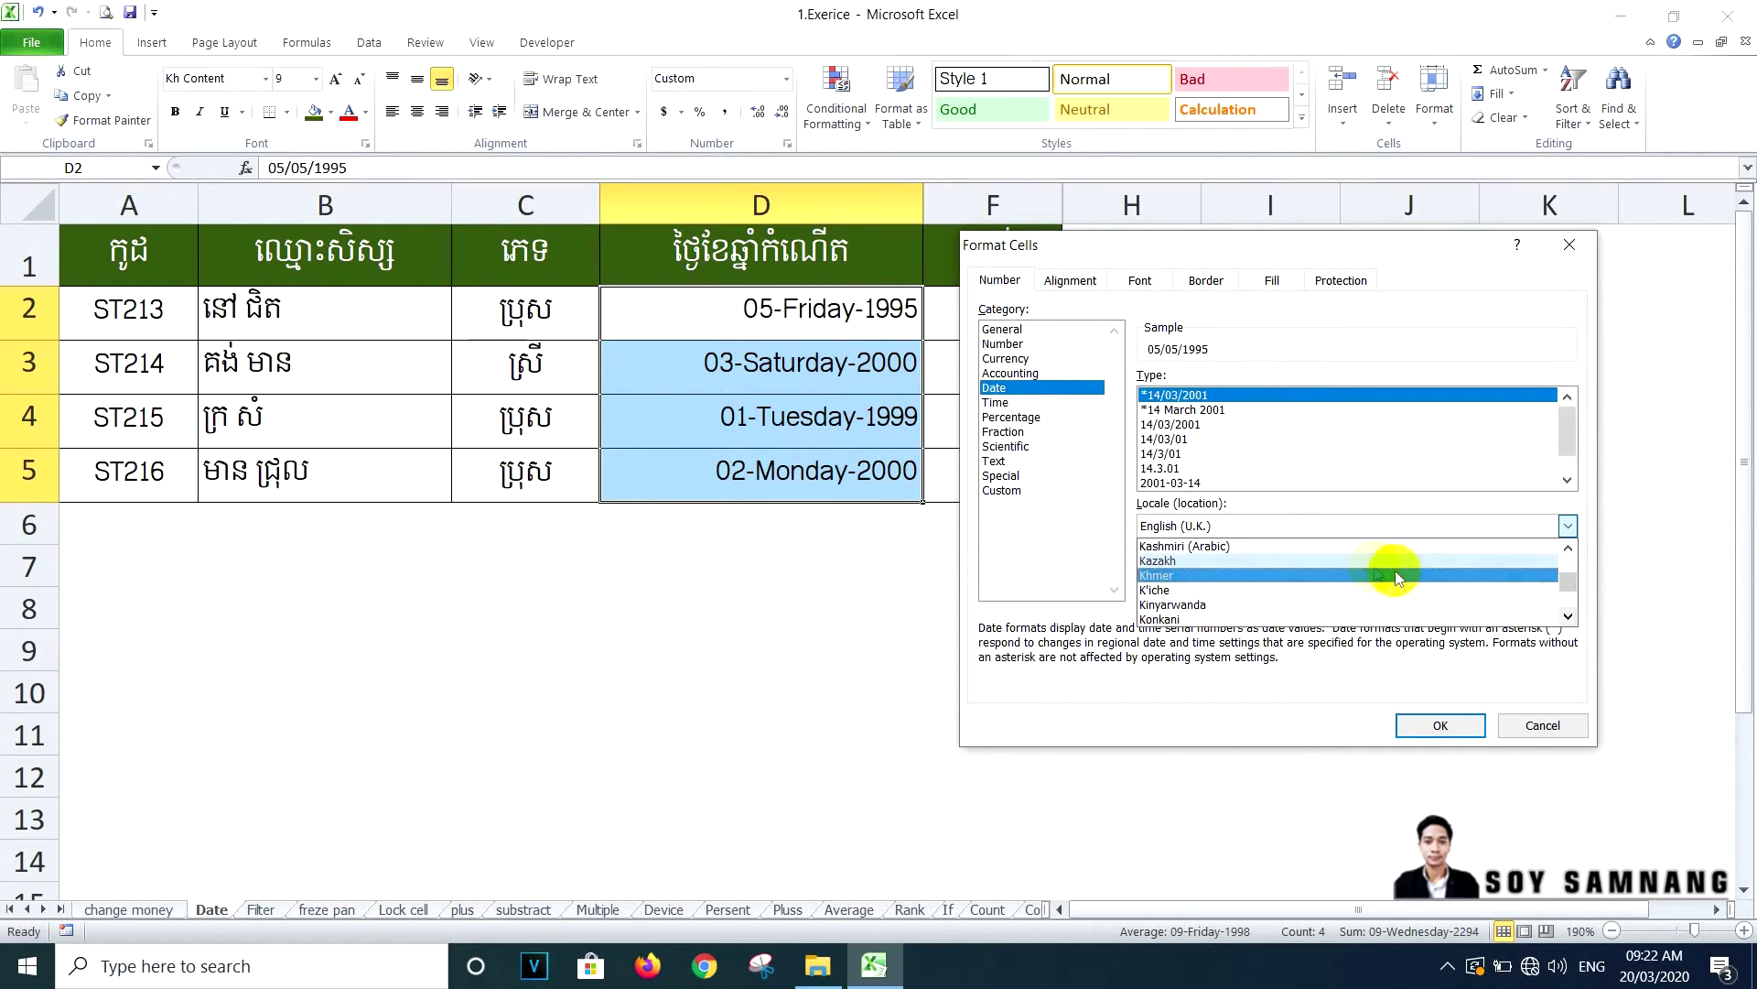
left_click(1191, 578)
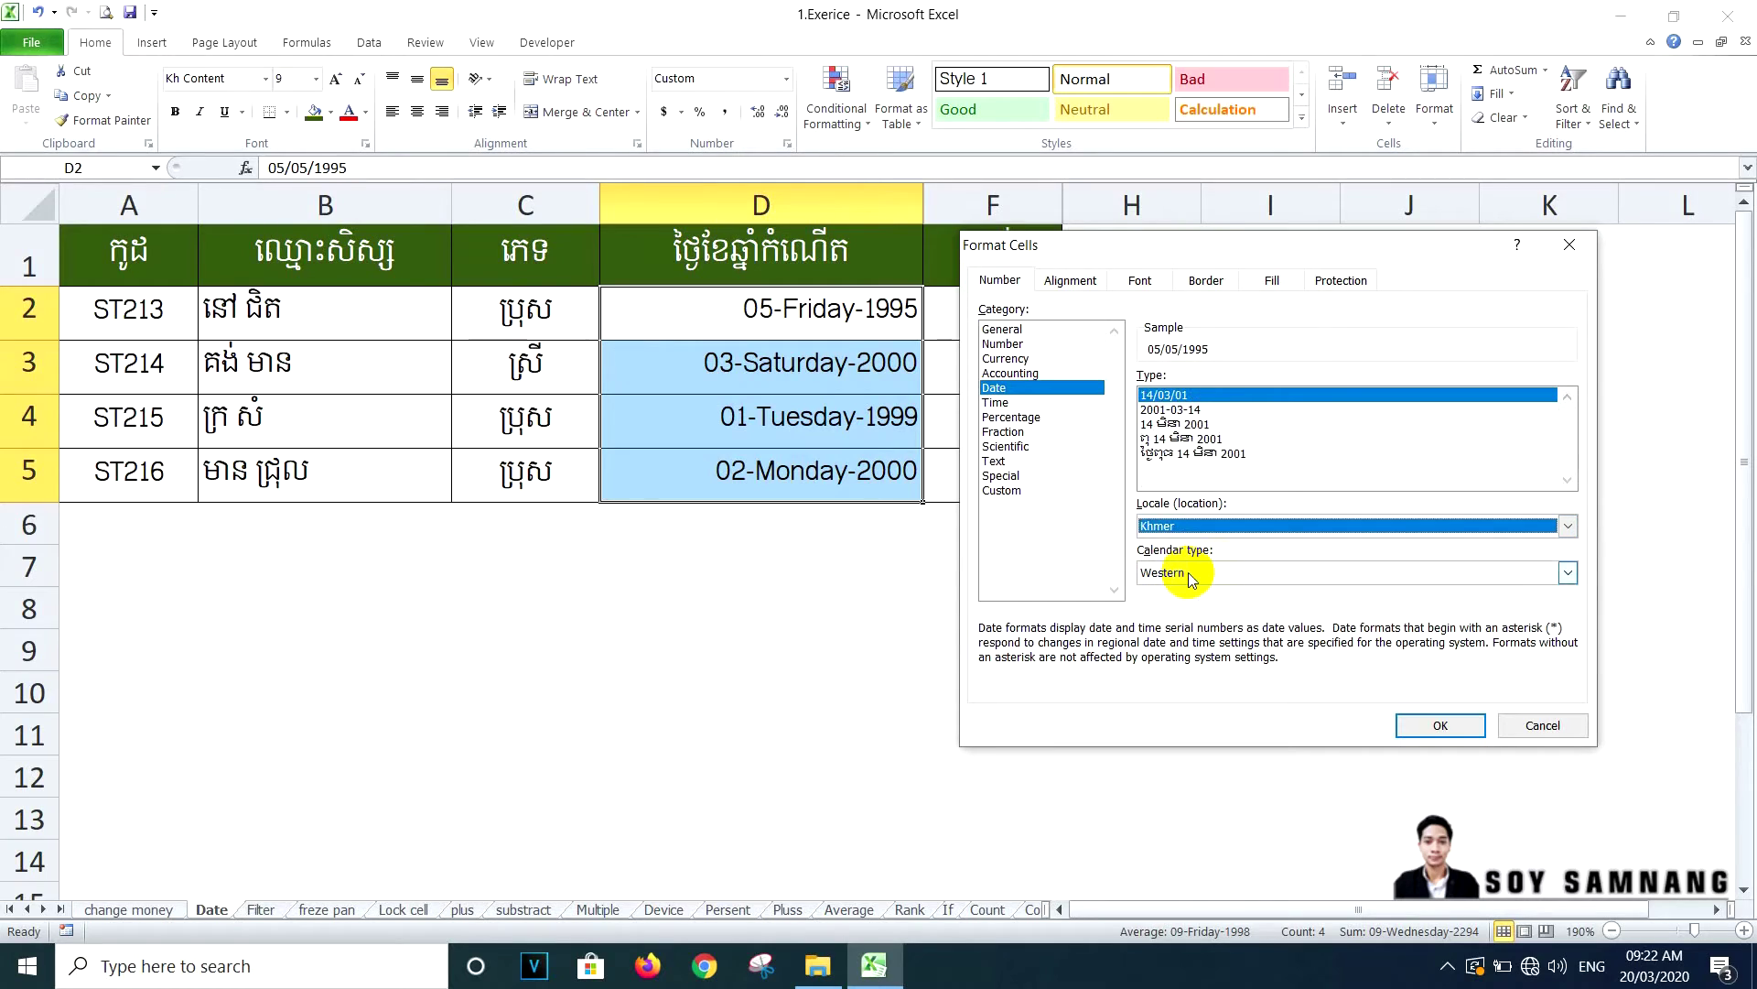
left_click(1179, 454)
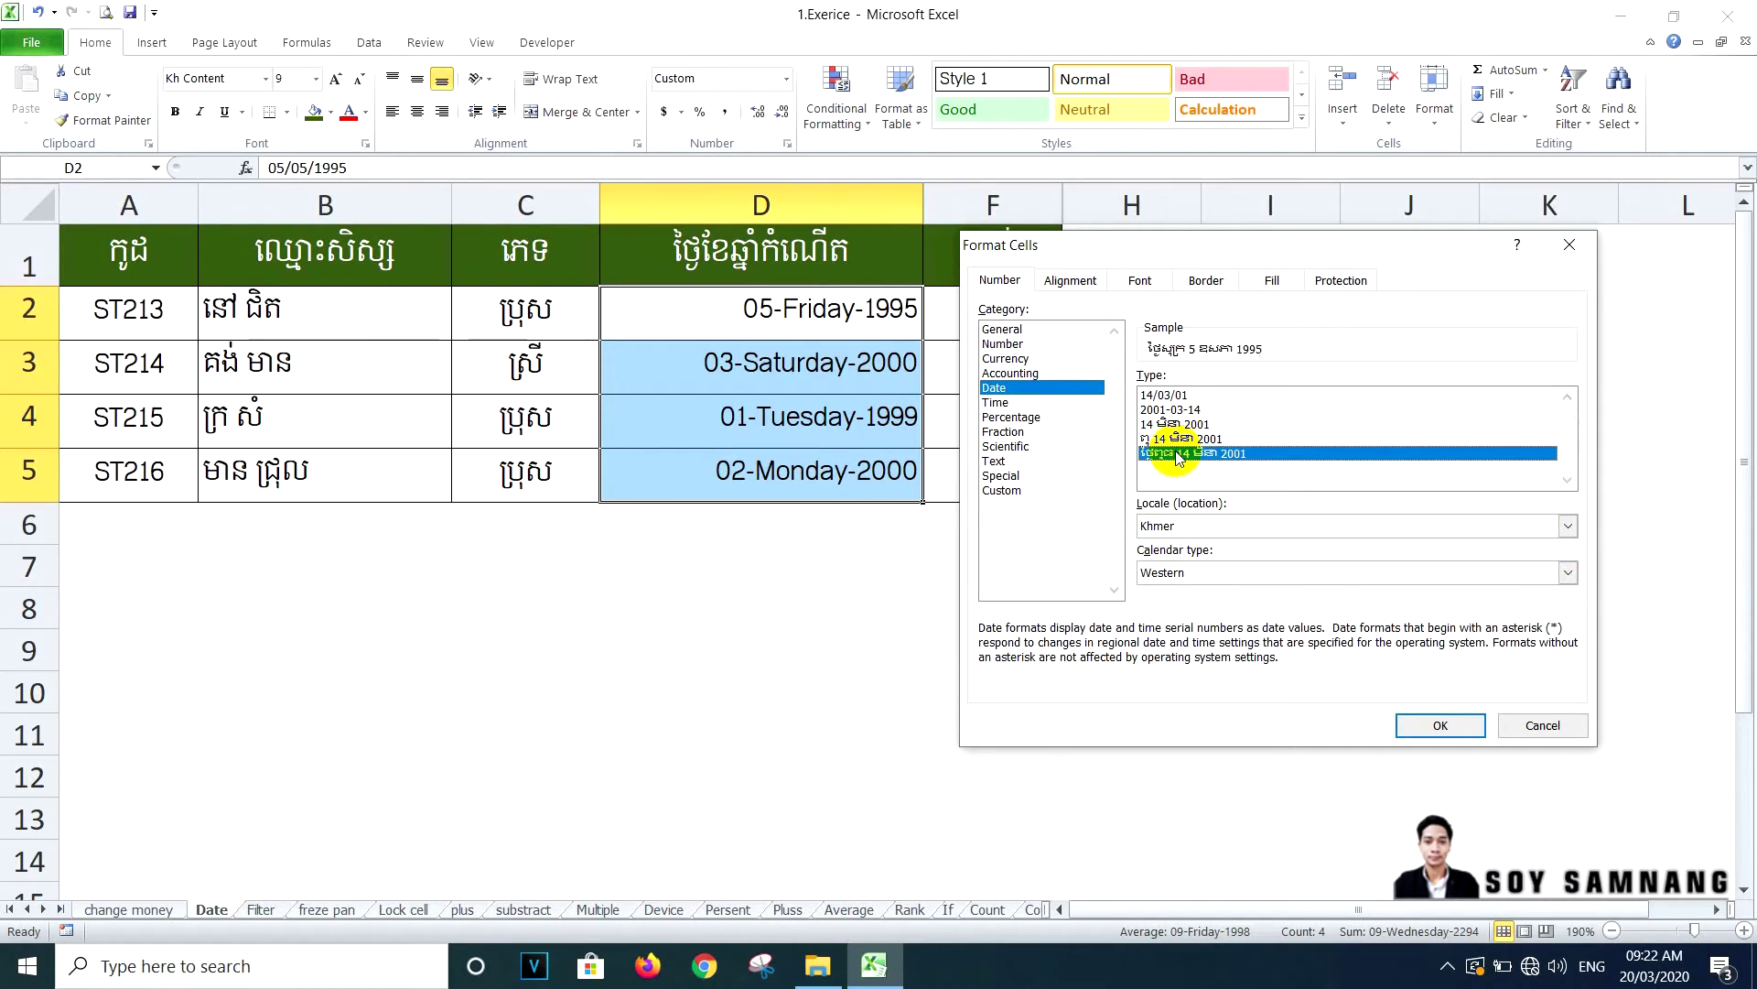
left_click(1441, 727)
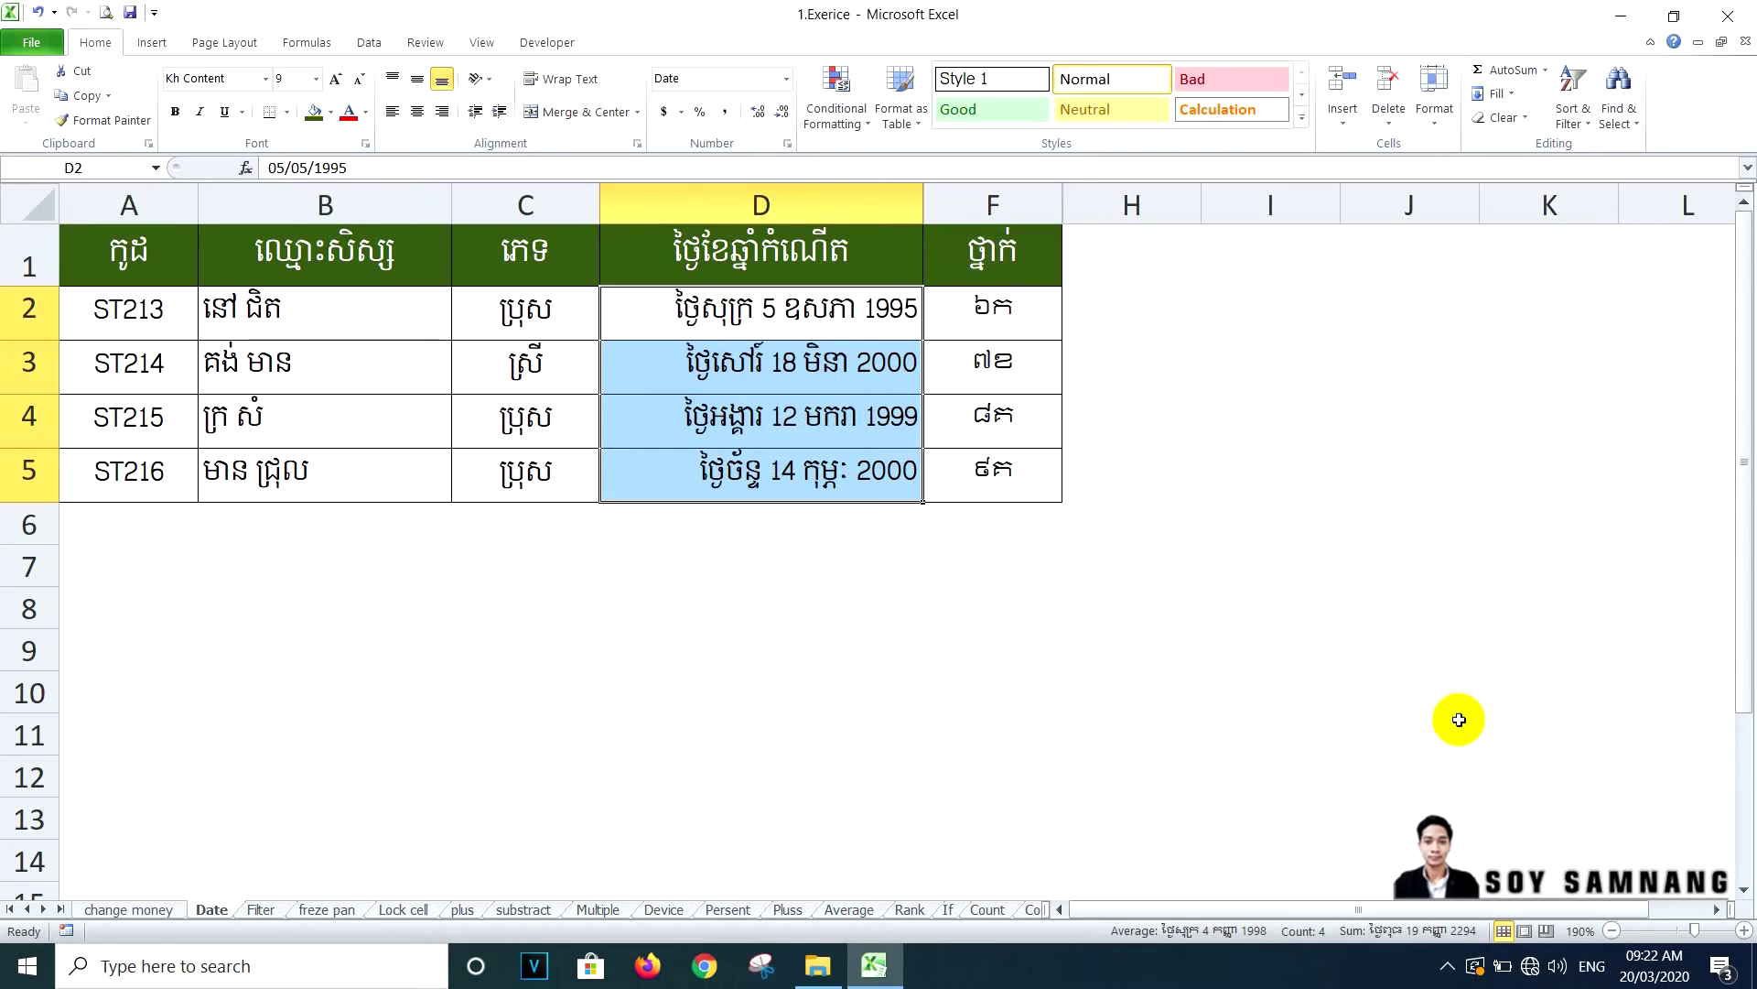
Drag column D's border wider so the Khmer long dates fit fully
left_click_drag(924, 203, 976, 204)
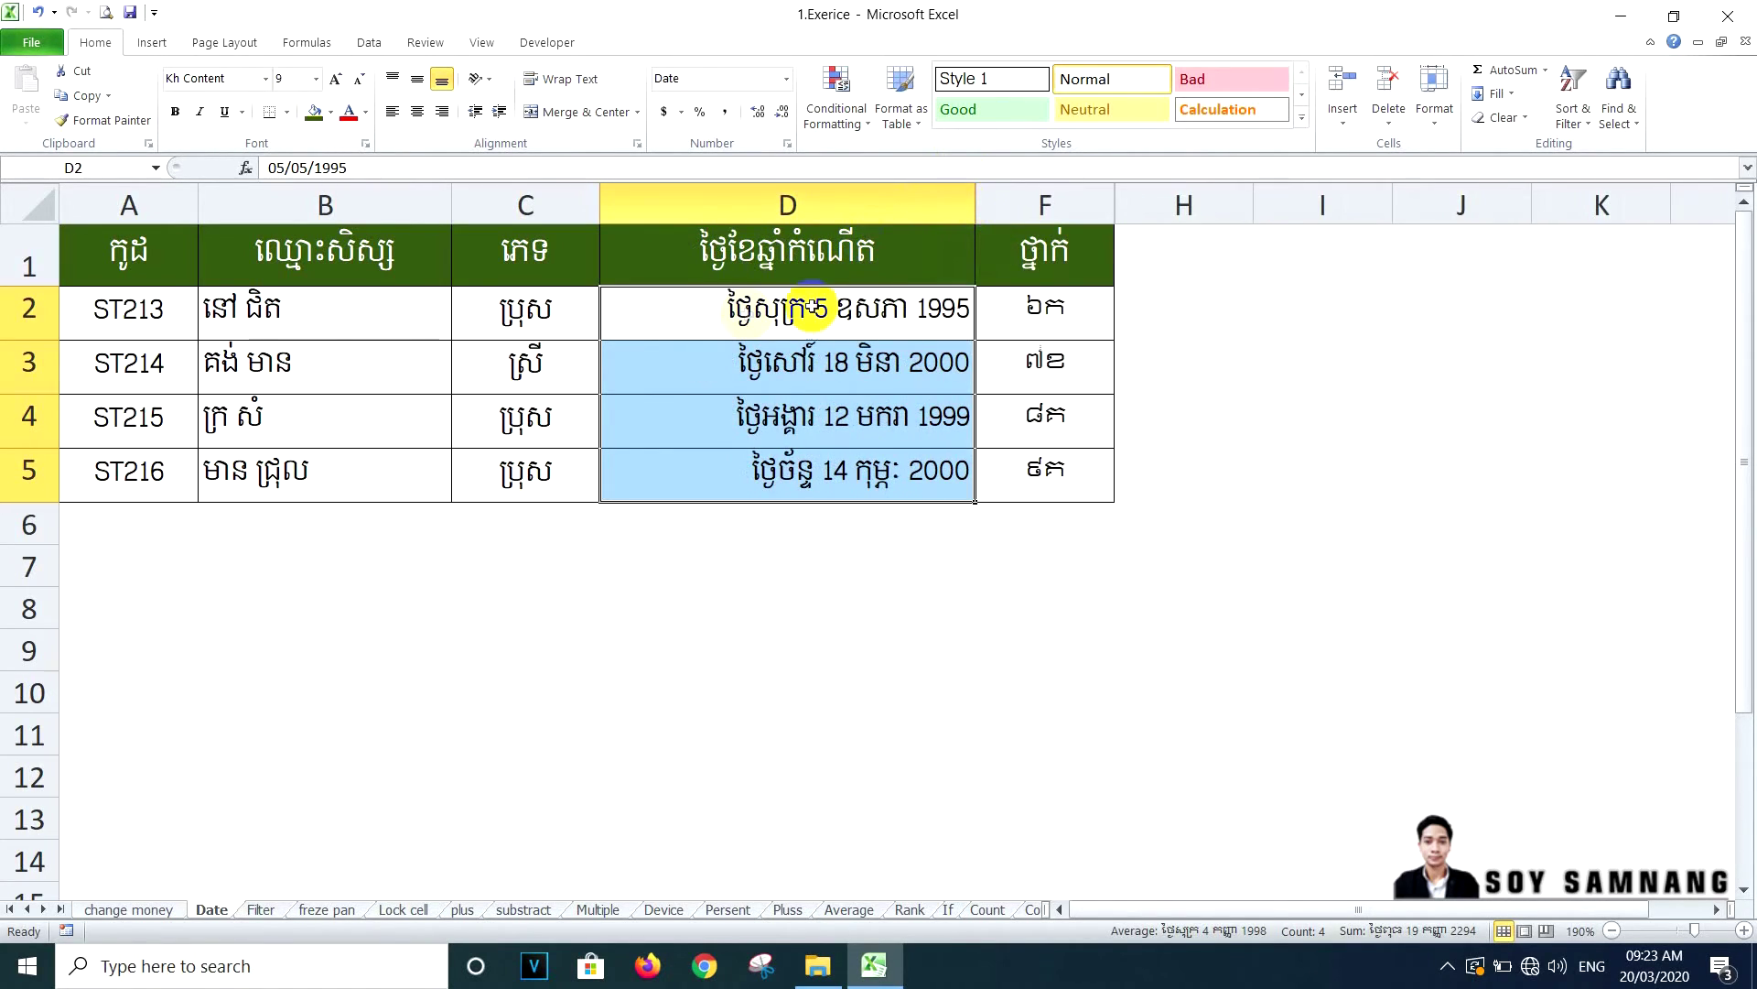
left_click(812, 309)
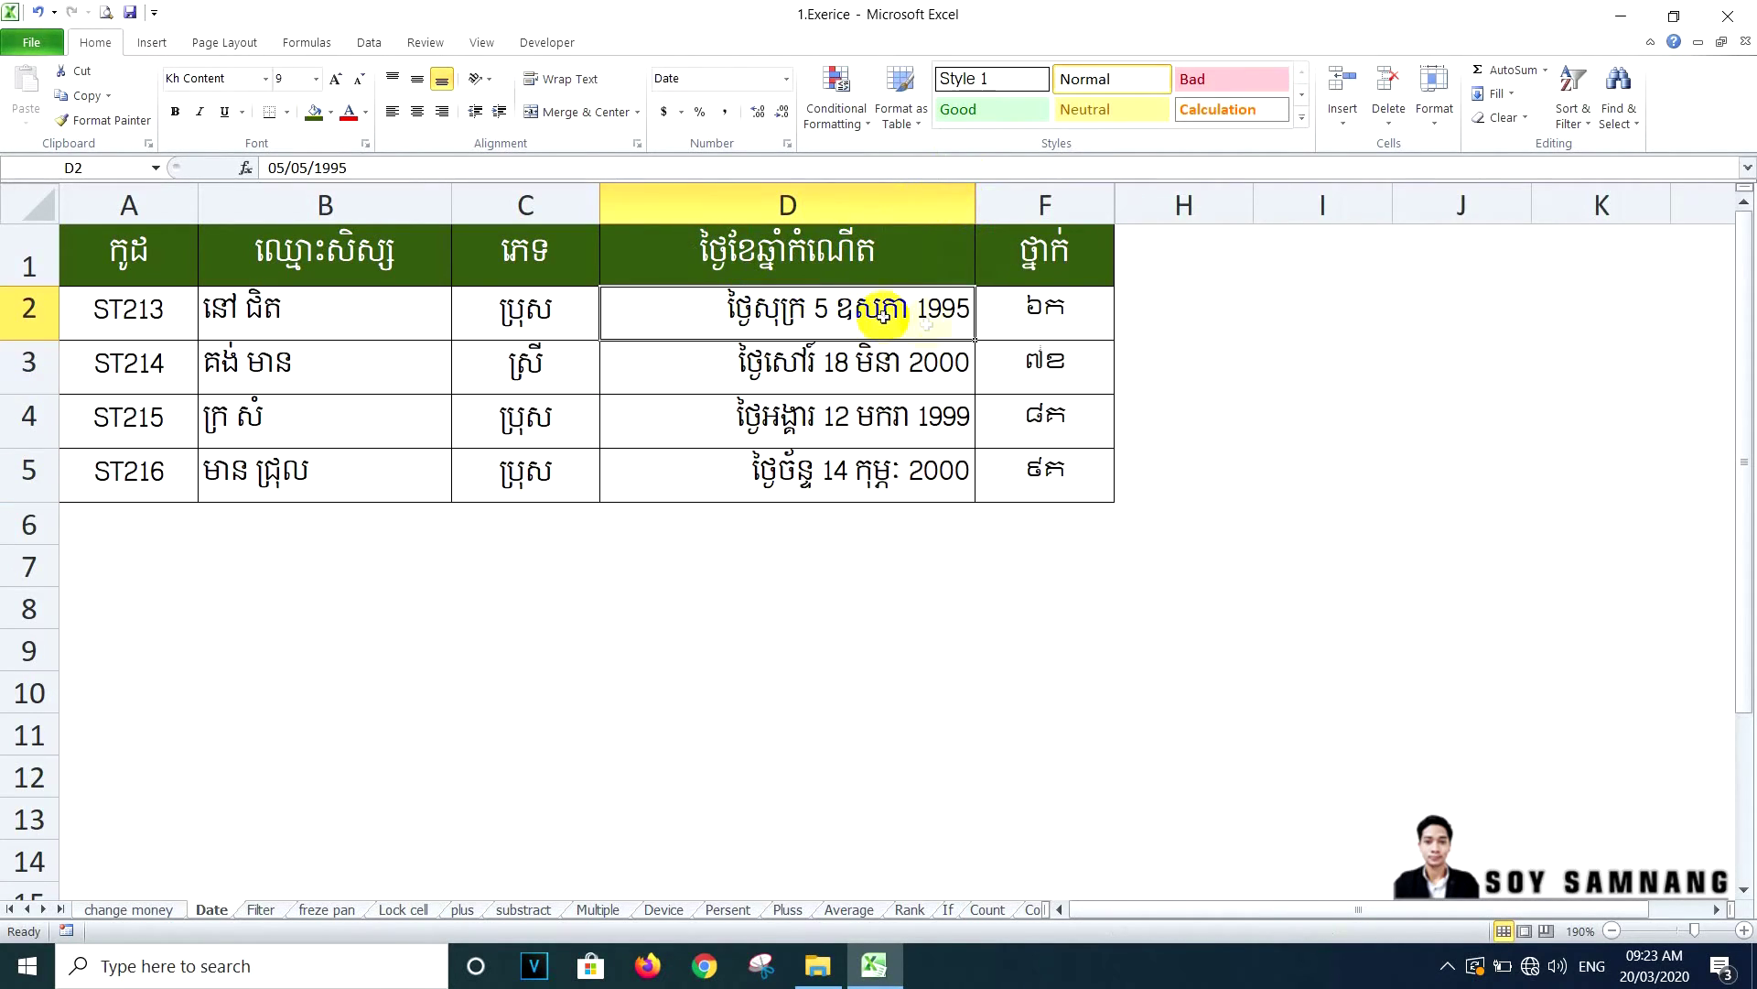
left_click_drag(902, 322, 896, 453)
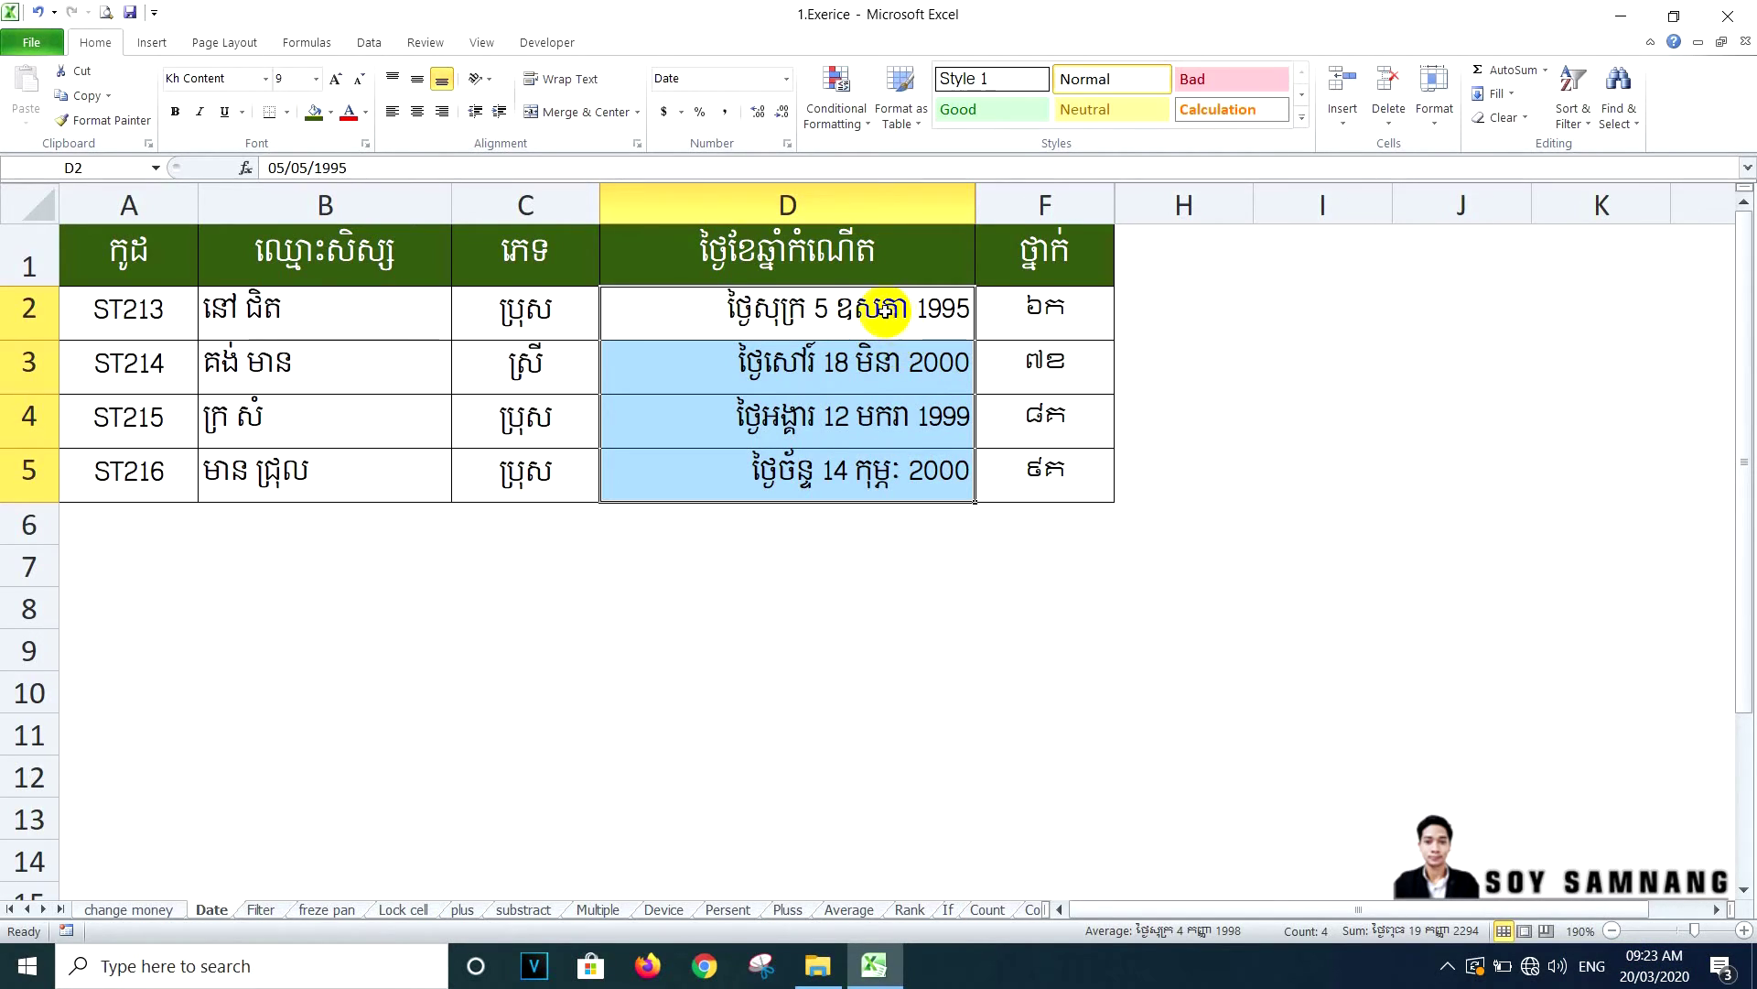
left_click(879, 314)
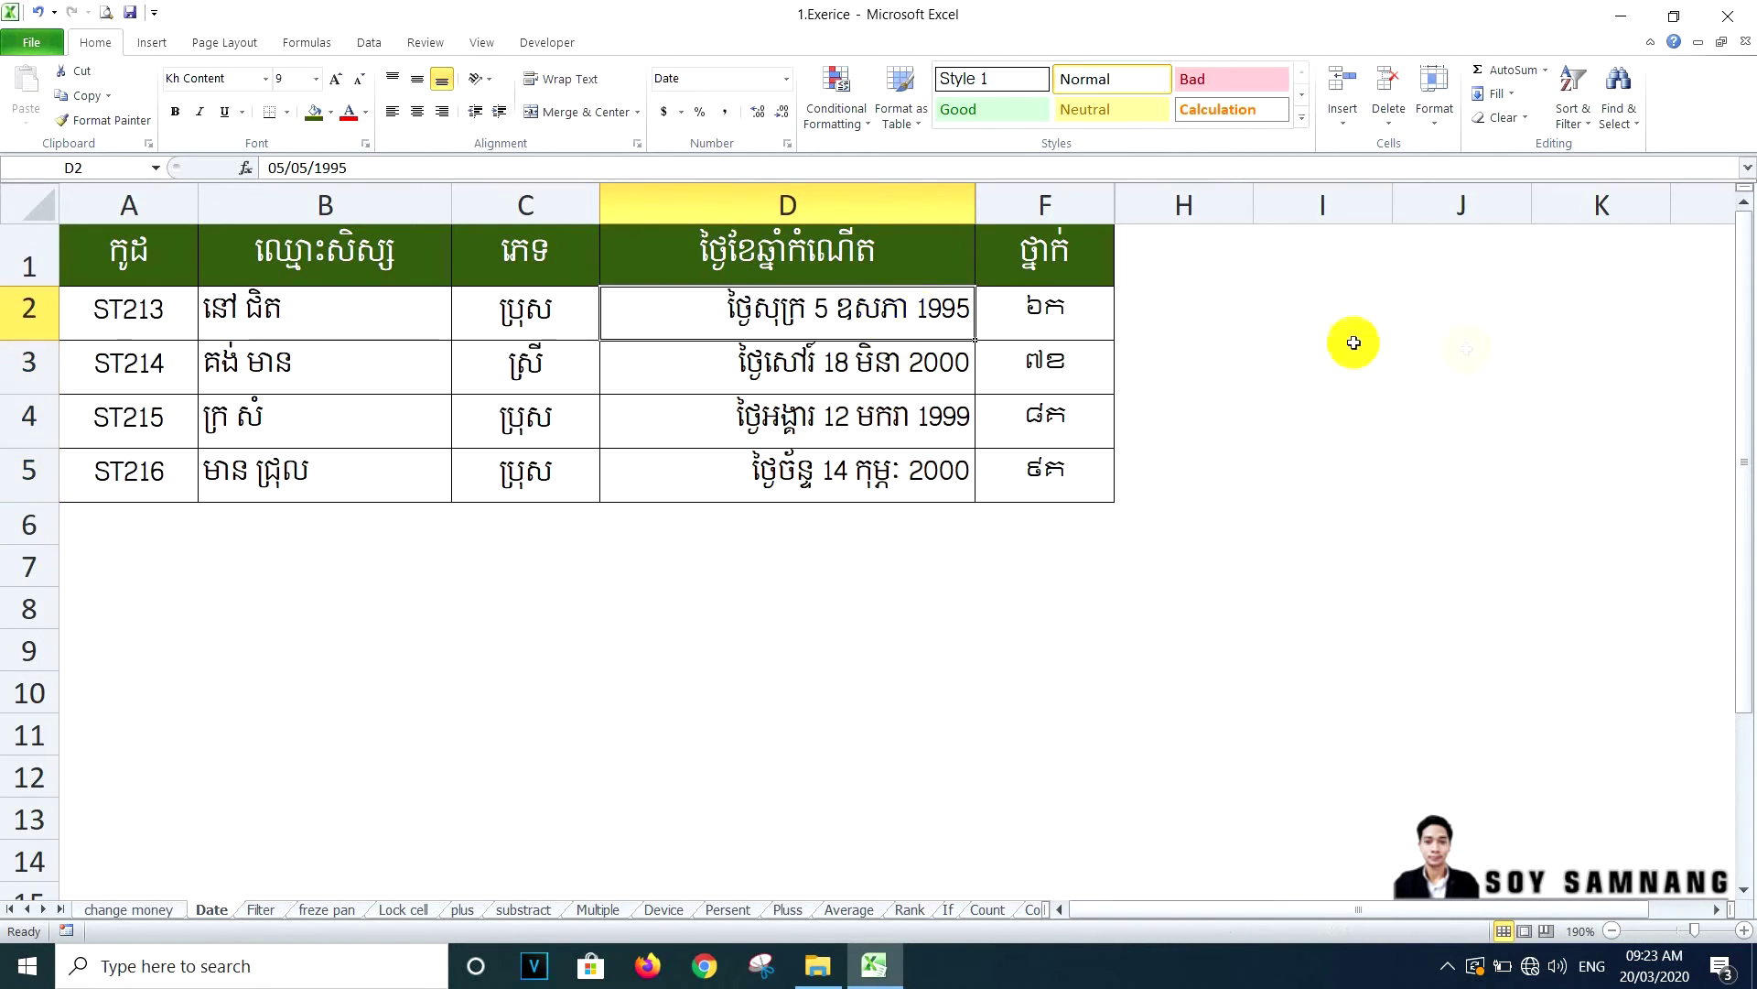
Clear D5 and re-enter 14/02/2000 so it displays as a Khmer long date
left_click(883, 455)
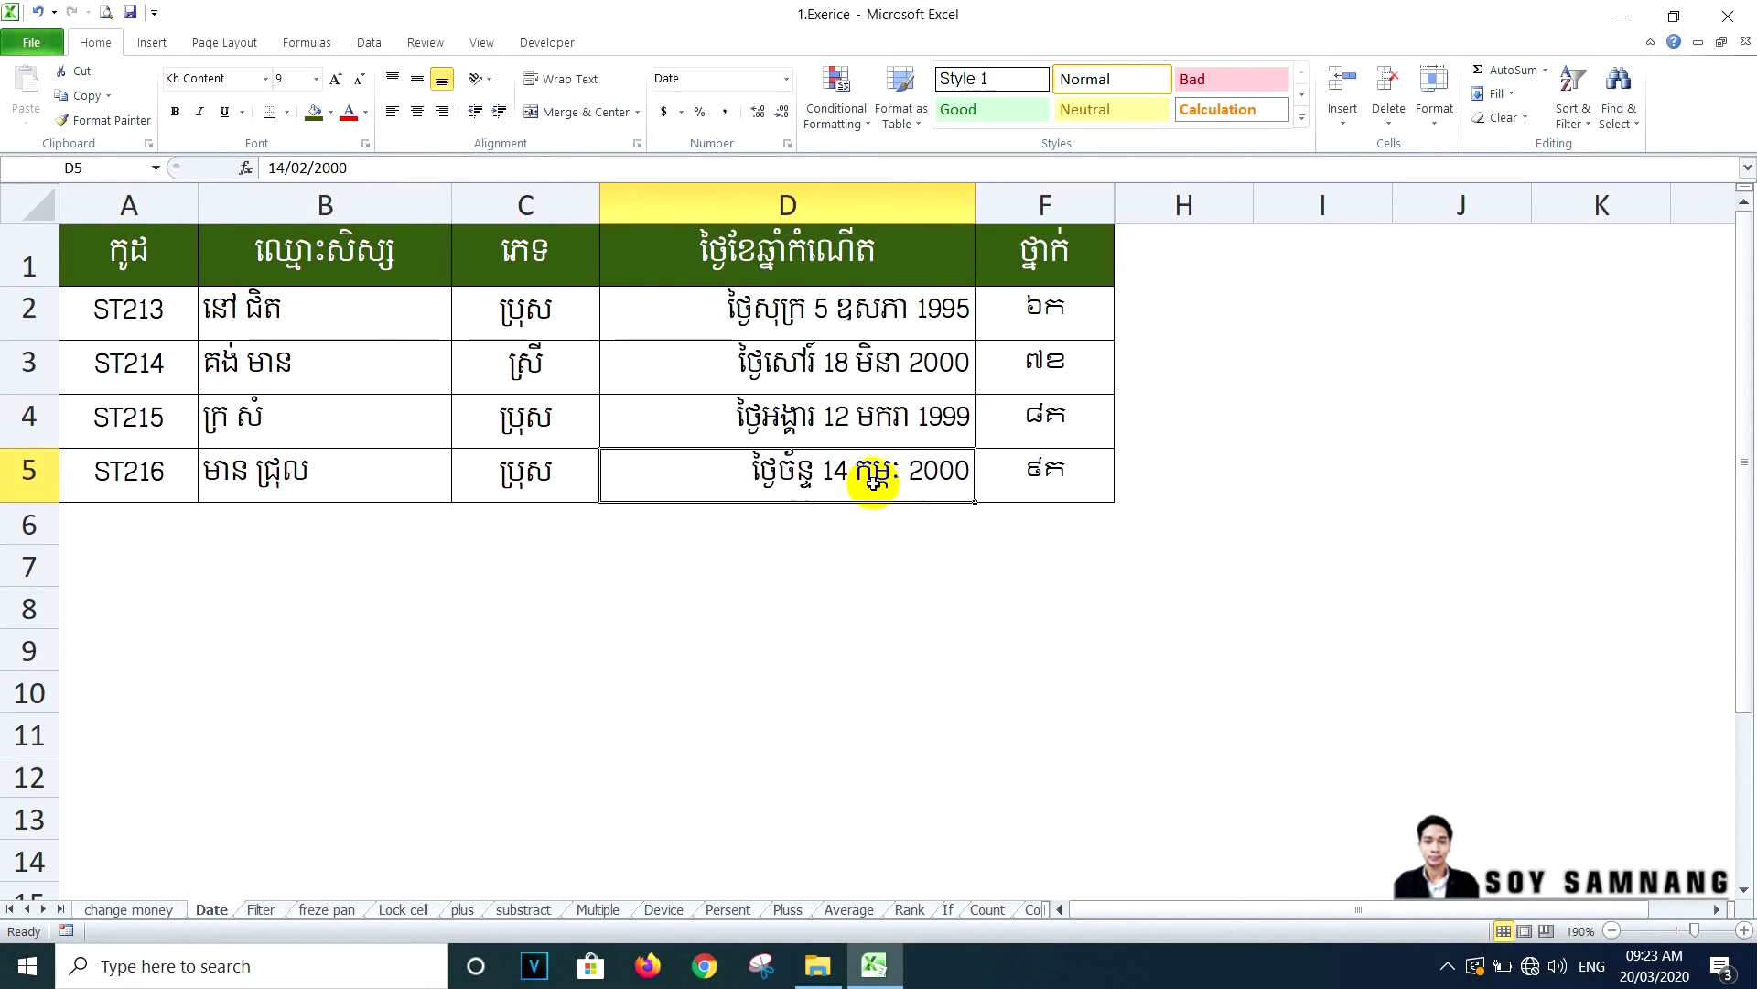
key("BackSpace")
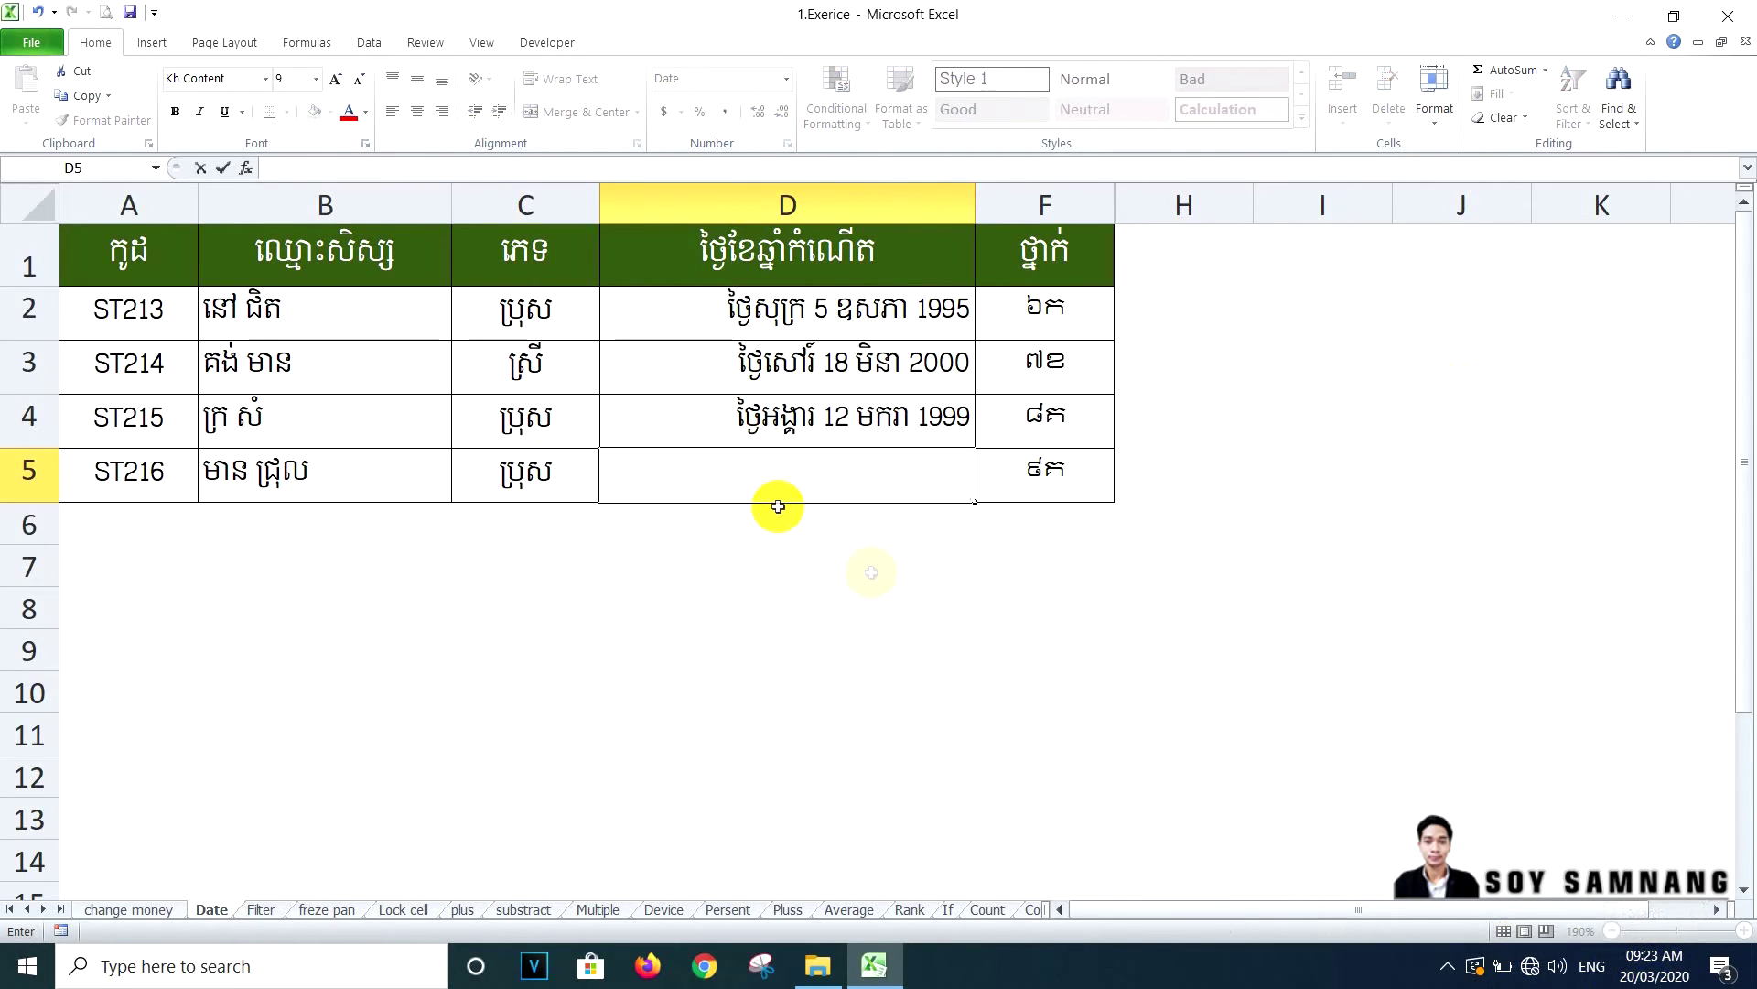
left_click(801, 472)
type("1")
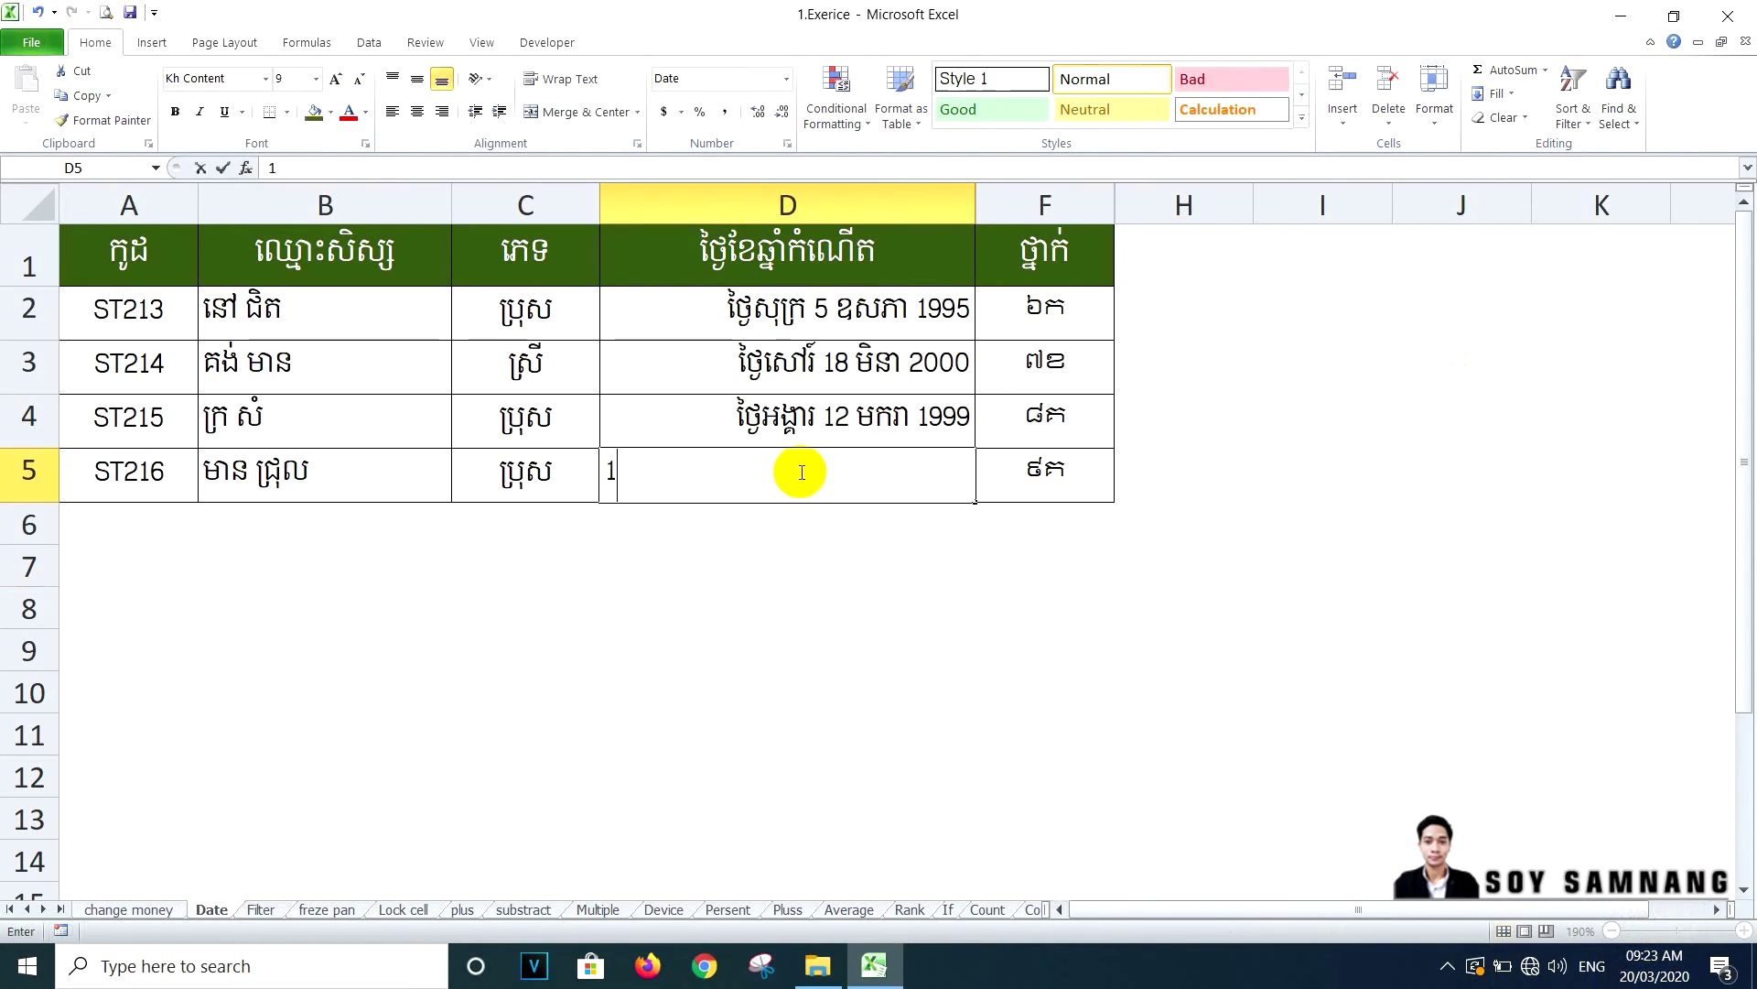
type("4/02")
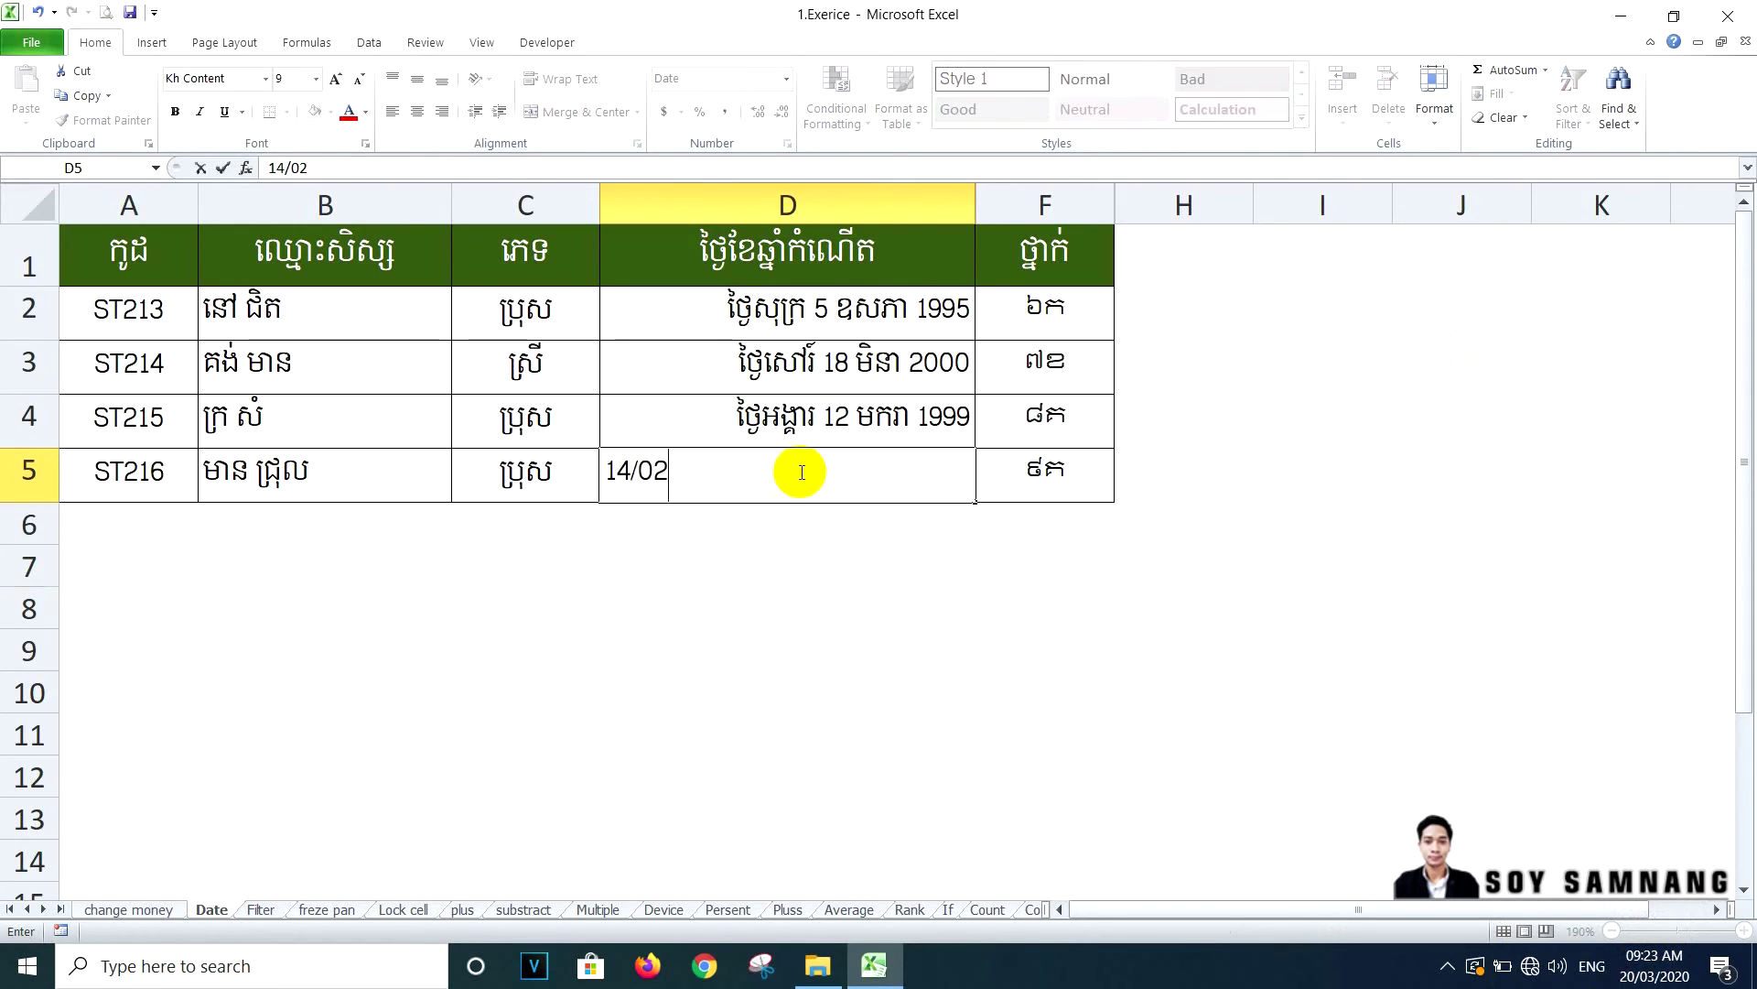
type("000")
key("Return")
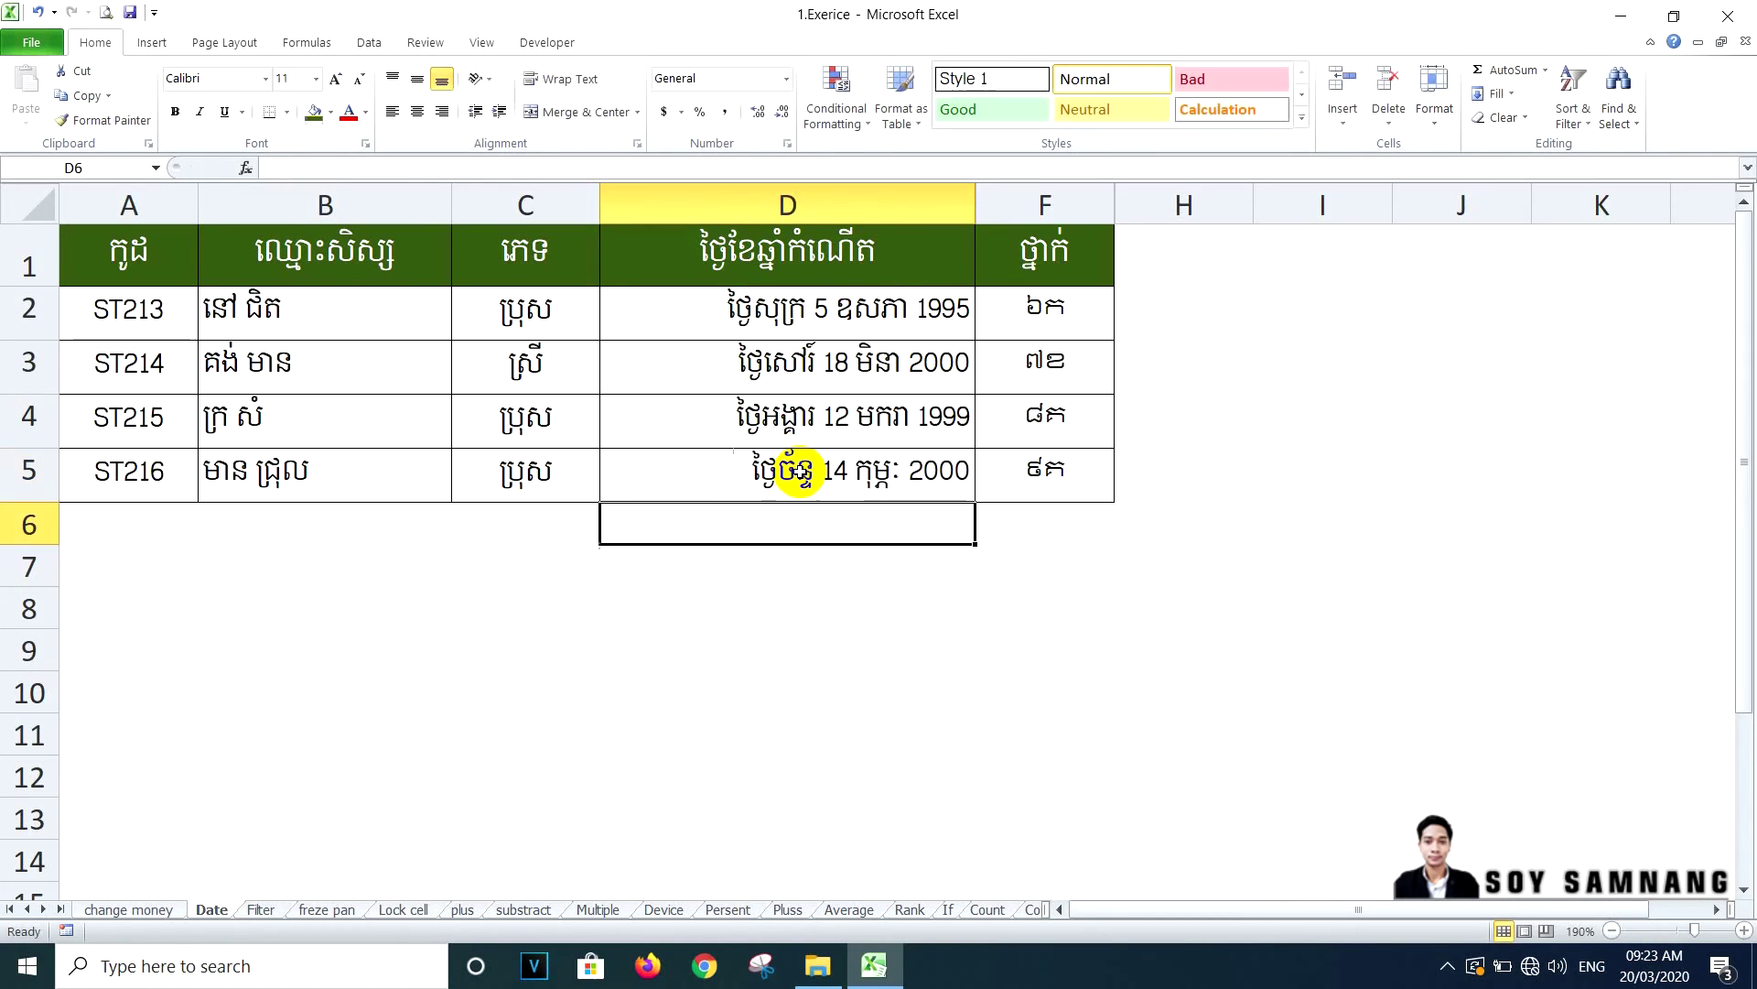
left_click(745, 467)
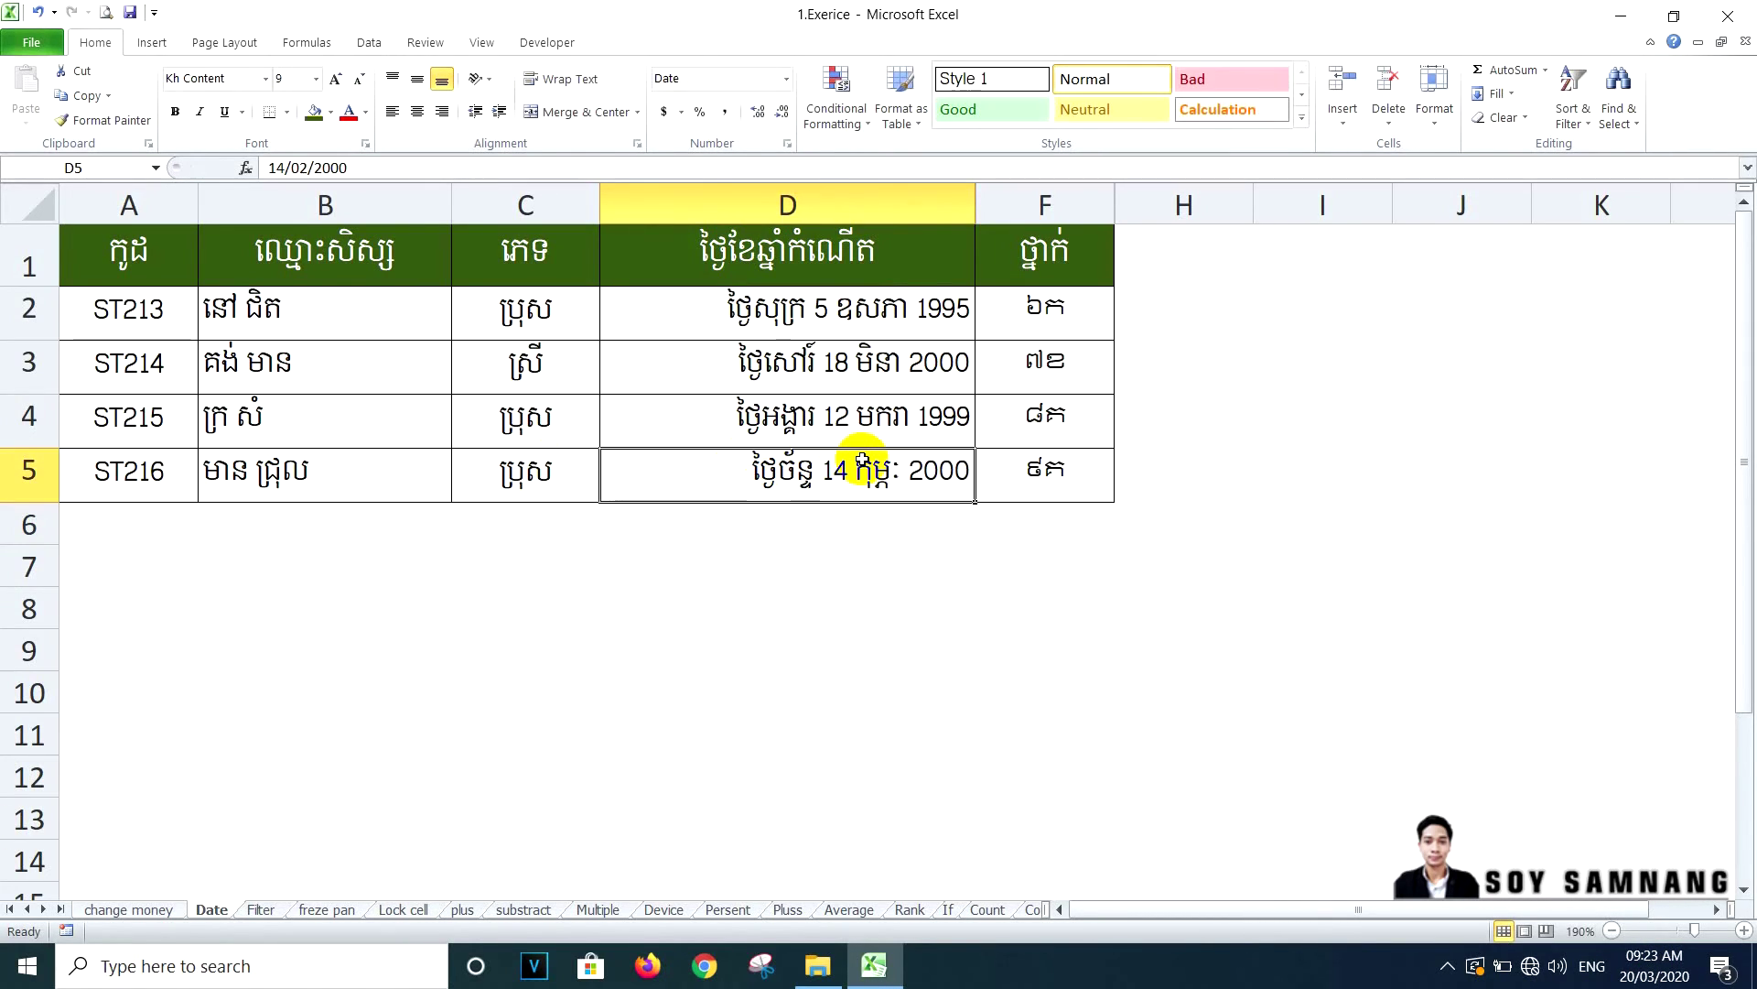